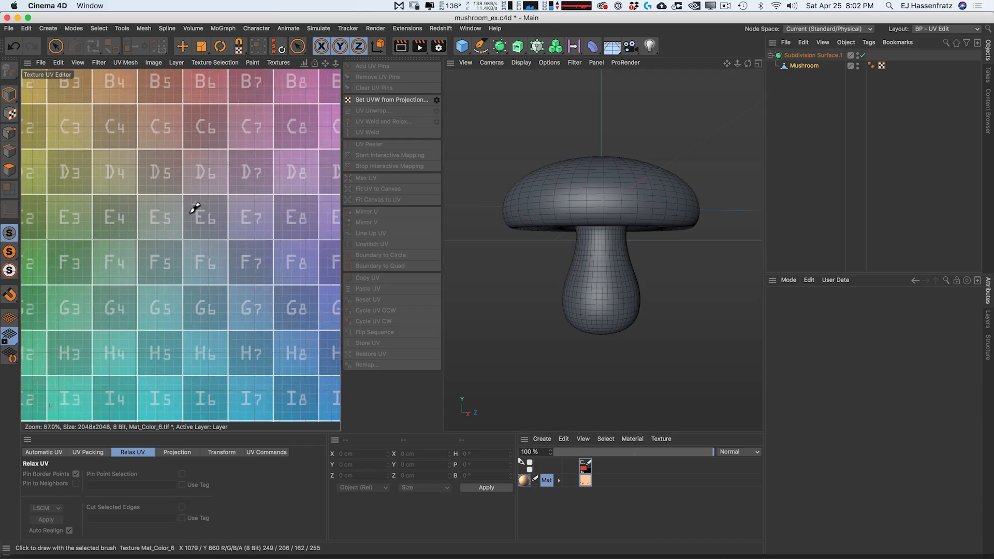
pyautogui.scroll(-3, 195, 211)
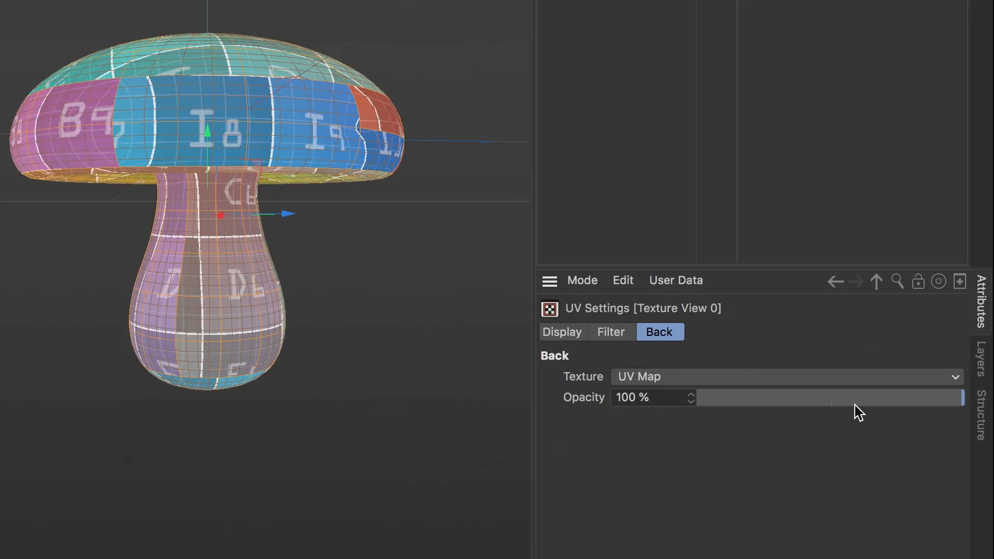
pyautogui.moveTo(924, 341); pyautogui.dragTo(868, 341)
pyautogui.moveTo(741, 404); pyautogui.dragTo(728, 399)
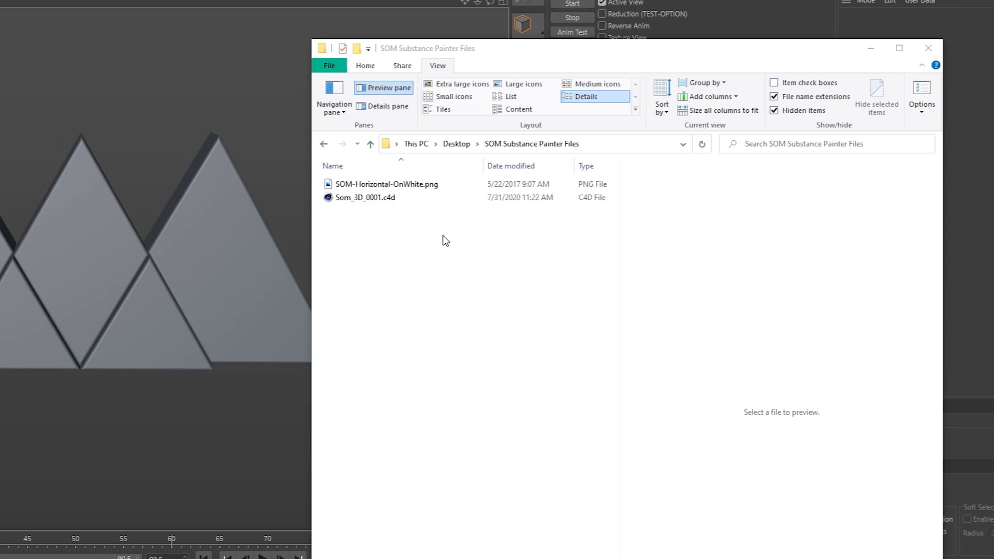
# Step: Preview SOM-Horizontal-OnWhite.png and Som_3D_0001.c4d in the project folder, and inspect the 3D logo model in Cinema 4D
pyautogui.click(410, 186)
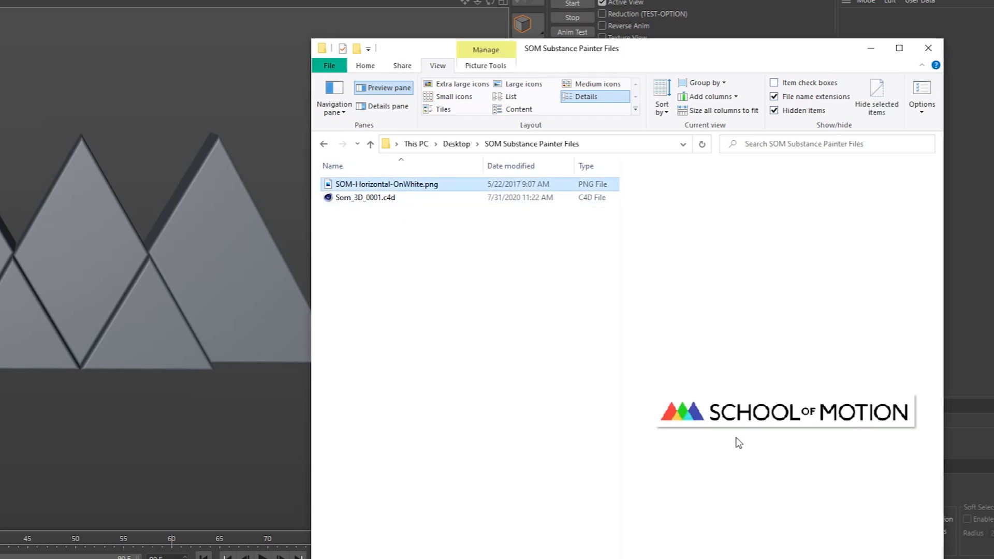
pyautogui.click(373, 197)
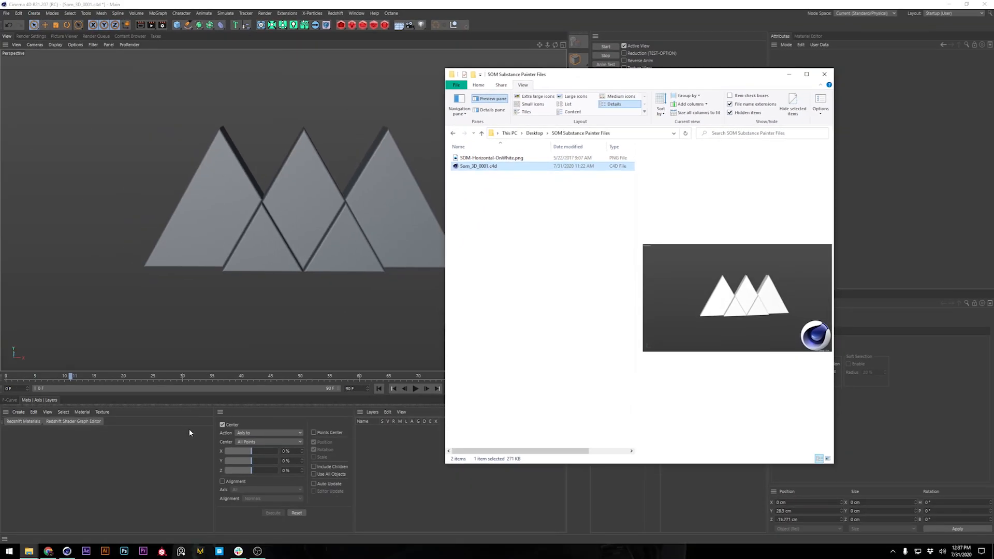
pyautogui.click(111, 471)
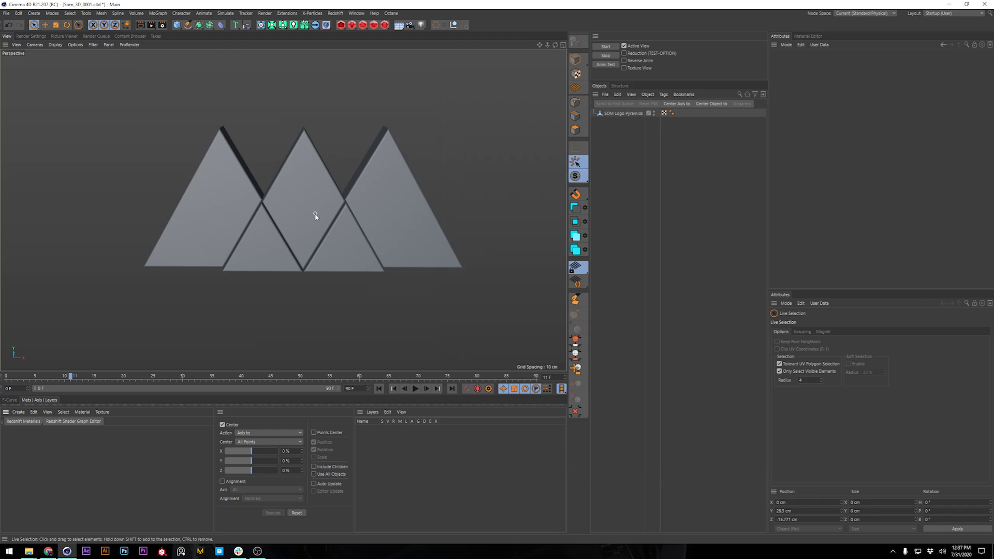
pyautogui.moveTo(311, 229)
pyautogui.keyDown('alt'); pyautogui.mouseDown()
pyautogui.moveTo(322, 217)
pyautogui.moveTo(321, 231)
pyautogui.mouseUp(); pyautogui.keyUp('alt')
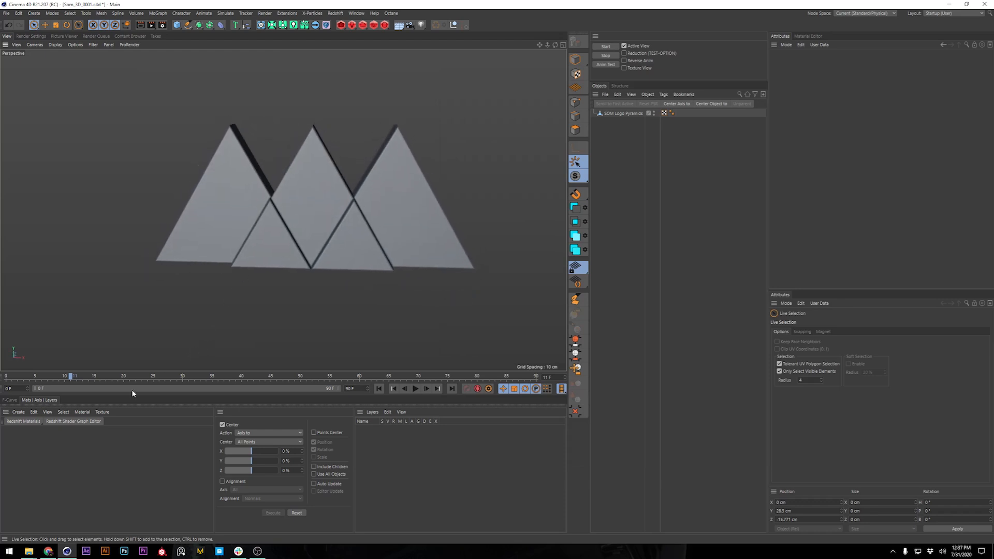
pyautogui.keyDown('alt'); pyautogui.moveTo(356, 200); pyautogui.dragTo(333, 218); pyautogui.keyUp('alt')
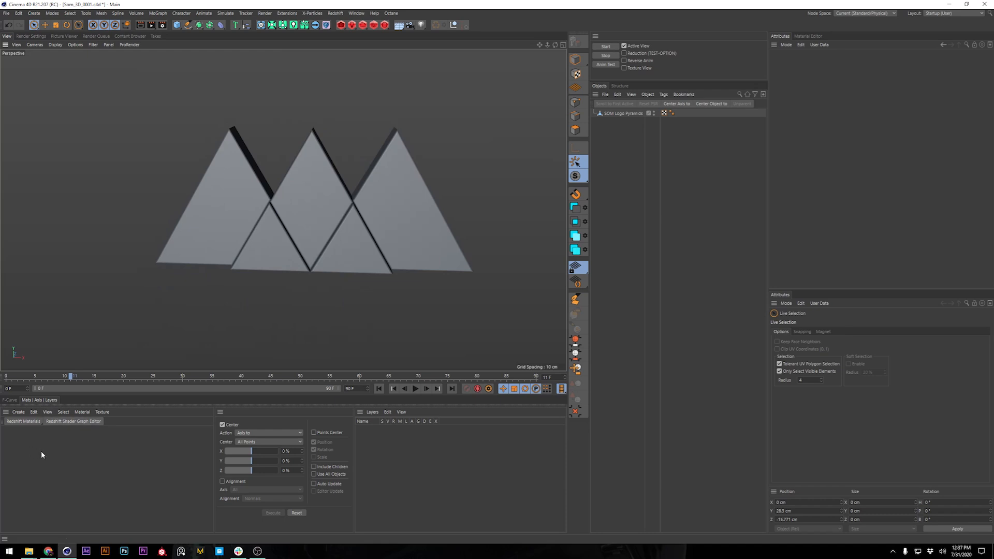
# Step: Create a new material named "SOM Pyramid" and apply it to the SOM Logo Pyramids object
pyautogui.hotkey('ctrl', 'n')
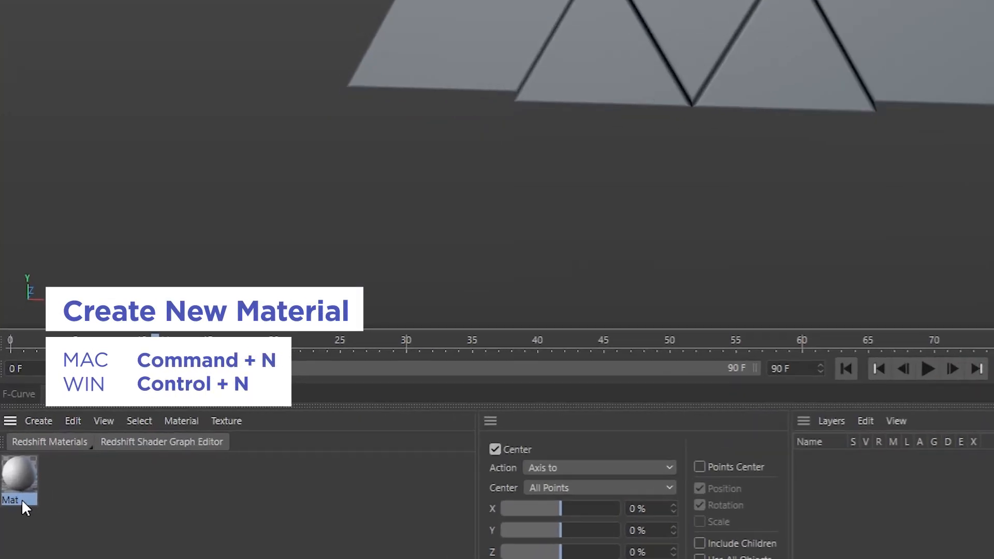
pyautogui.doubleClick(21, 500)
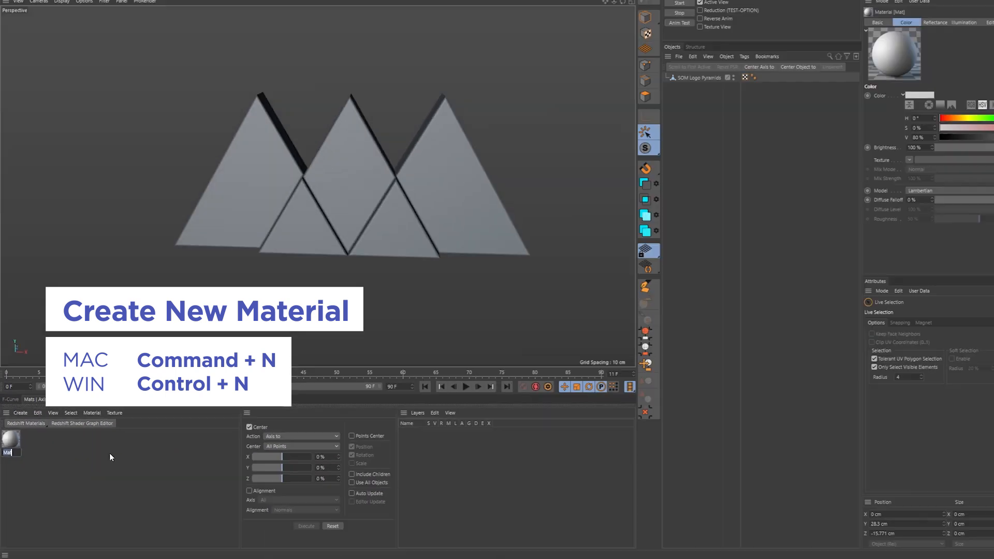
pyautogui.write('SOM')
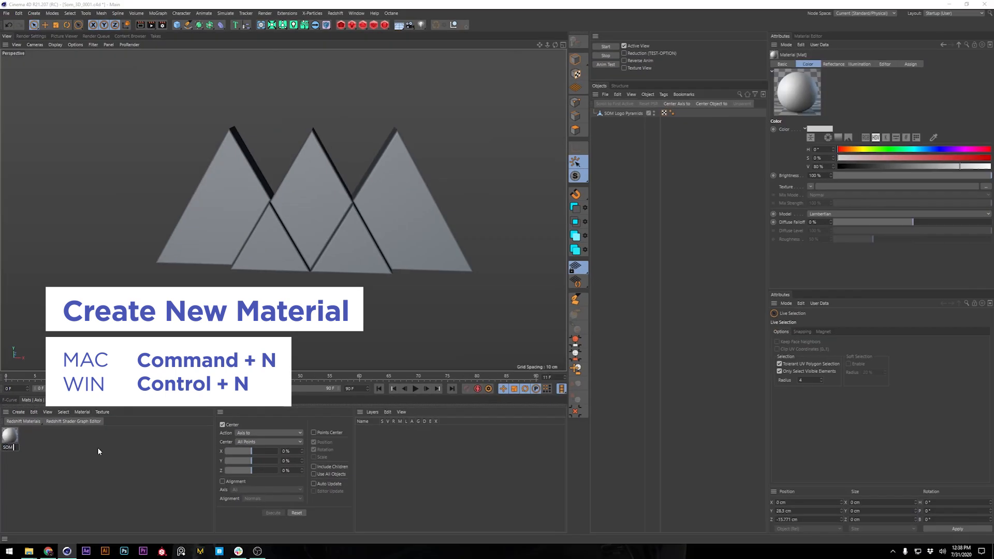
pyautogui.write(' Pyramid')
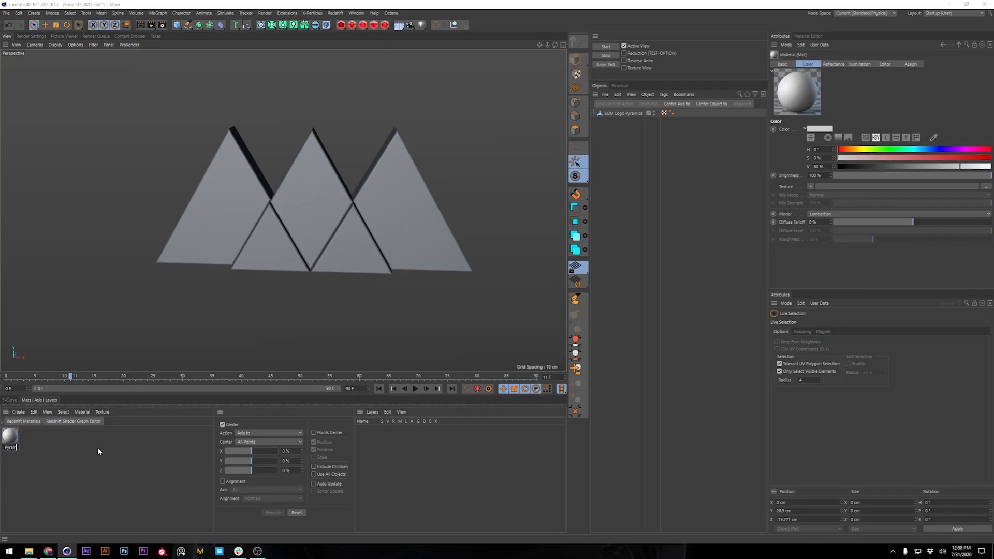
pyautogui.press('Return')
pyautogui.moveTo(9, 437); pyautogui.dragTo(314, 234)
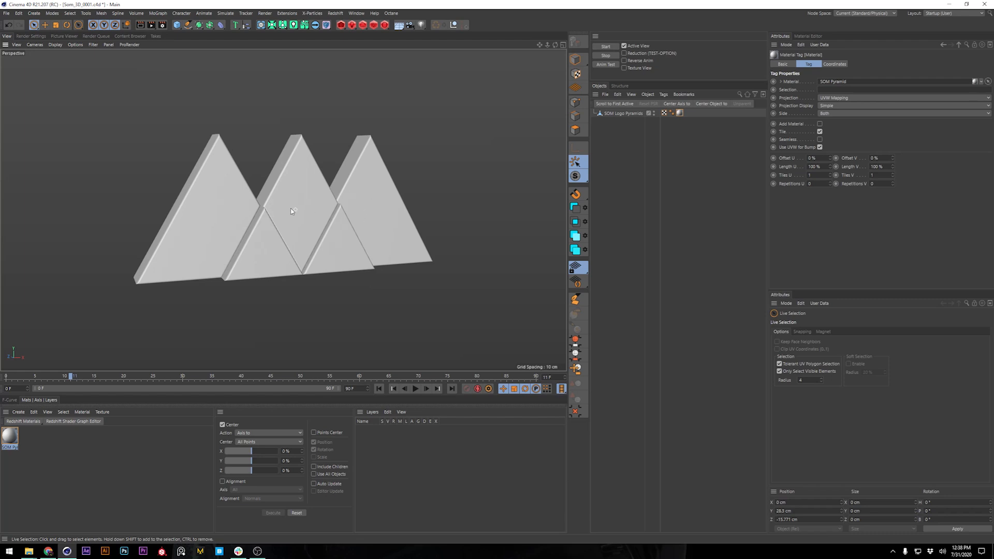
# Step: Select the SOM Logo Pyramids object and use Fill Selection to pick its separate pieces one after another
pyautogui.keyDown('alt'); pyautogui.moveTo(297, 210); pyautogui.dragTo(294, 215); pyautogui.keyUp('alt')
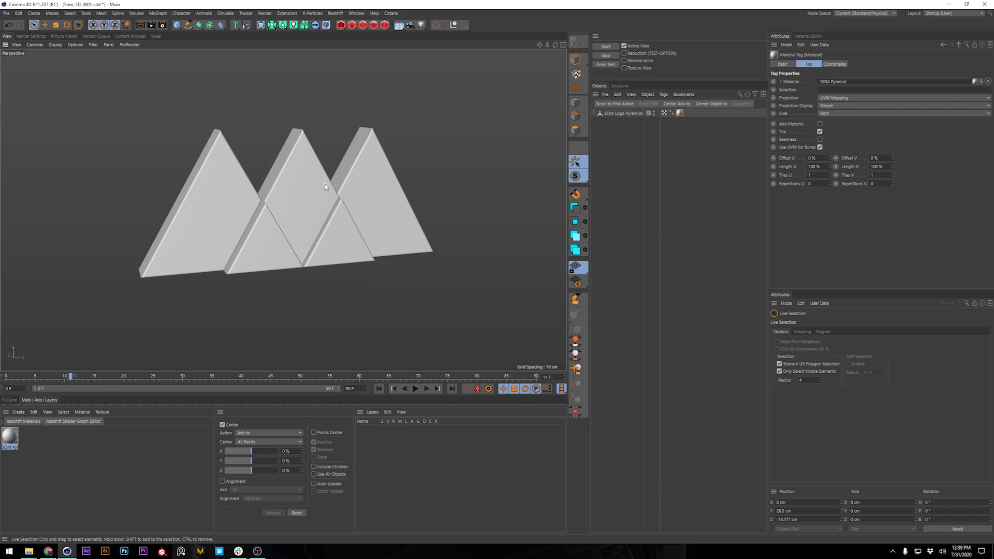
pyautogui.keyDown('alt'); pyautogui.moveTo(337, 168); pyautogui.dragTo(331, 180, button='middle'); pyautogui.keyUp('alt')
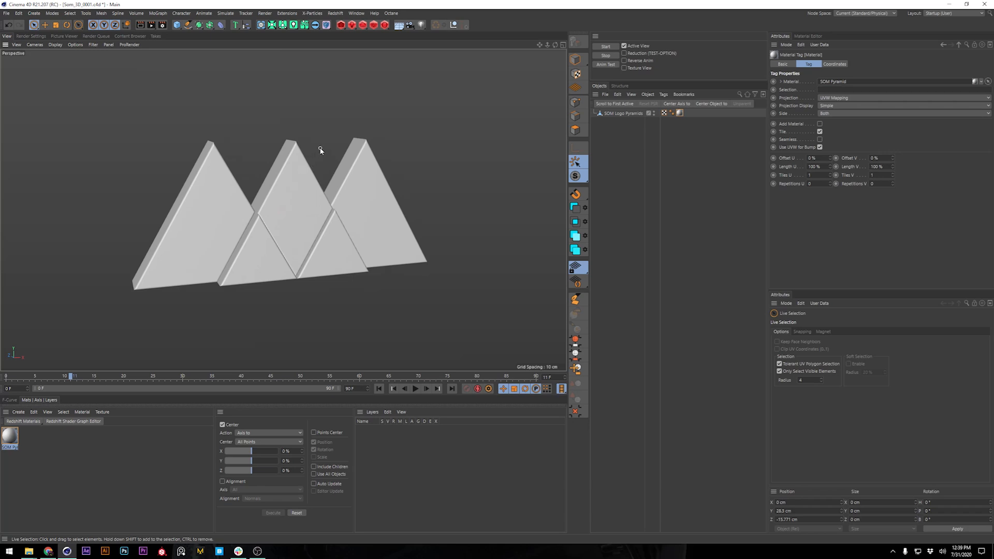
pyautogui.click(616, 115)
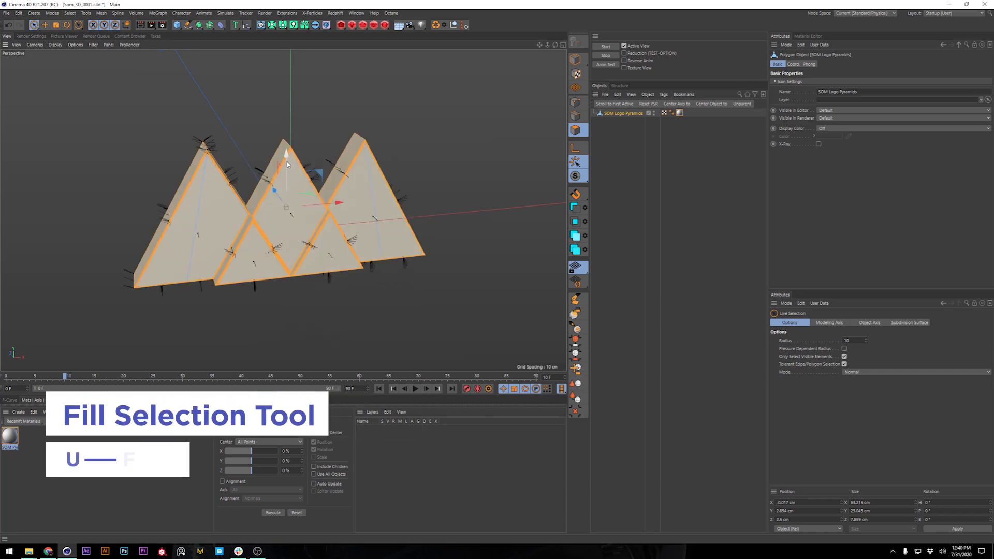
pyautogui.click(288, 171)
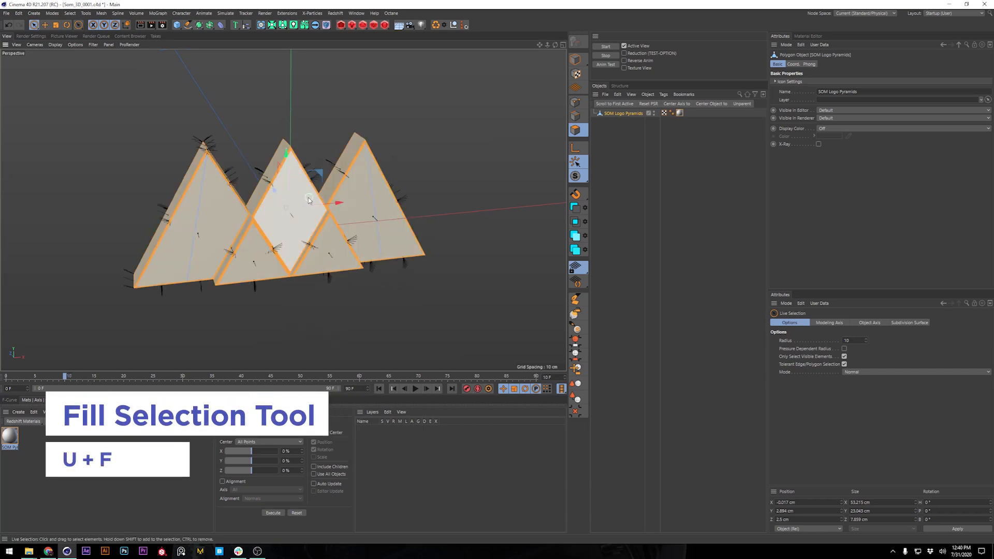
pyautogui.keyDown('alt'); pyautogui.moveTo(291, 187); pyautogui.dragTo(305, 196); pyautogui.keyUp('alt')
pyautogui.press('u')
pyautogui.press('f')
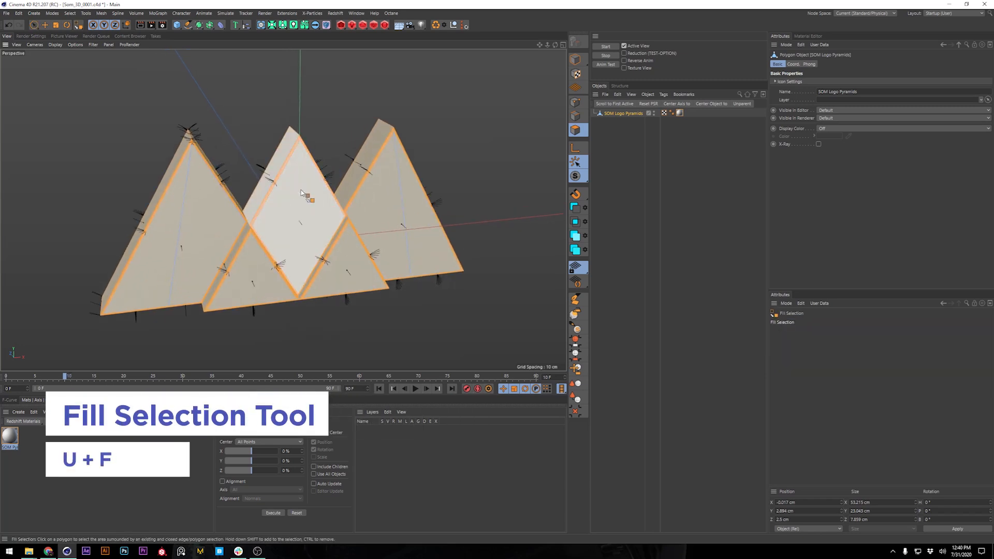
pyautogui.click(300, 201)
pyautogui.click(395, 204)
pyautogui.click(339, 261)
pyautogui.click(262, 281)
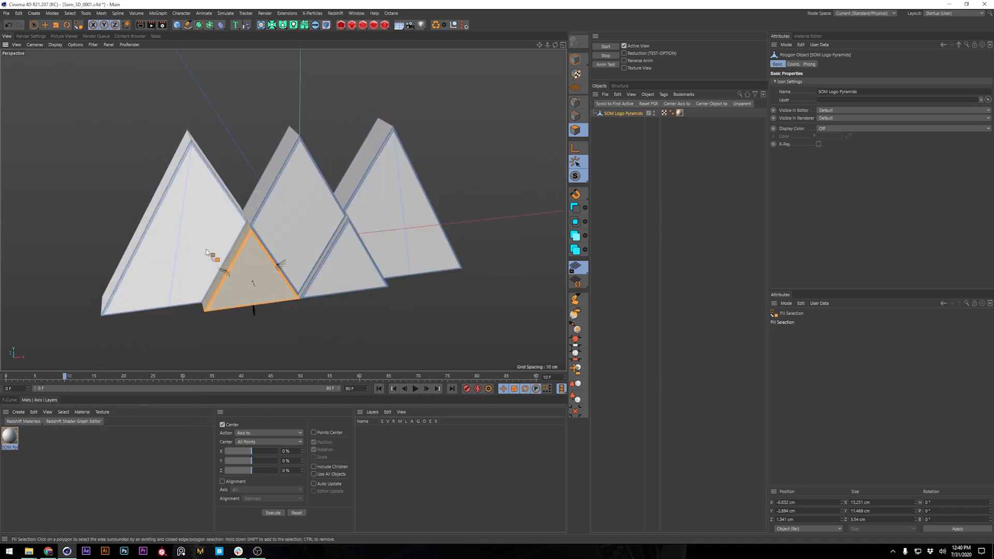
pyautogui.click(218, 248)
# Step: Fill-select the middle diamond piece and transfer its polygon selection to points
pyautogui.click(284, 224)
pyautogui.keyDown('alt'); pyautogui.moveTo(284, 223); pyautogui.dragTo(300, 204); pyautogui.keyUp('alt')
pyautogui.scroll(3, 300, 204)
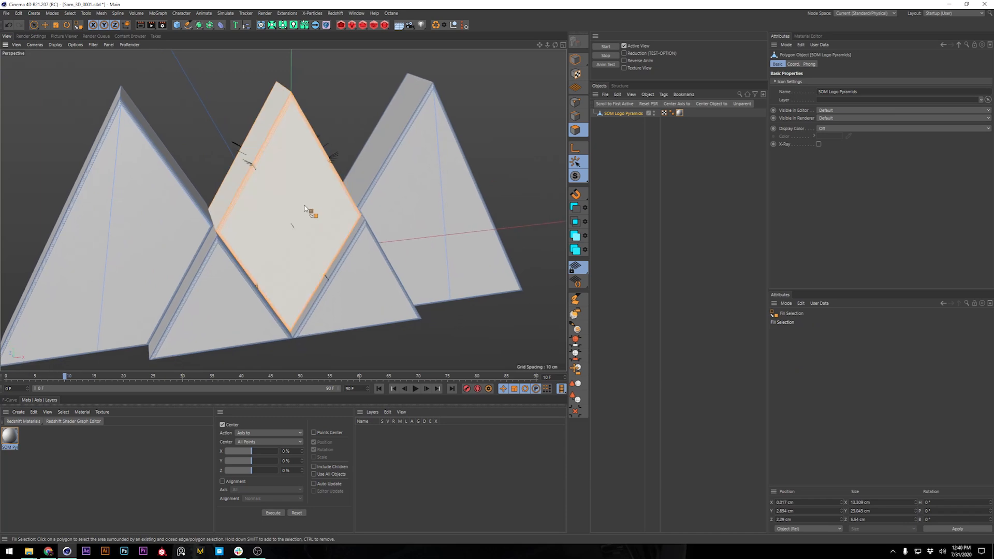
pyautogui.click(576, 103)
pyautogui.keyDown('alt'); pyautogui.moveTo(414, 148); pyautogui.dragTo(304, 156); pyautogui.keyUp('alt')
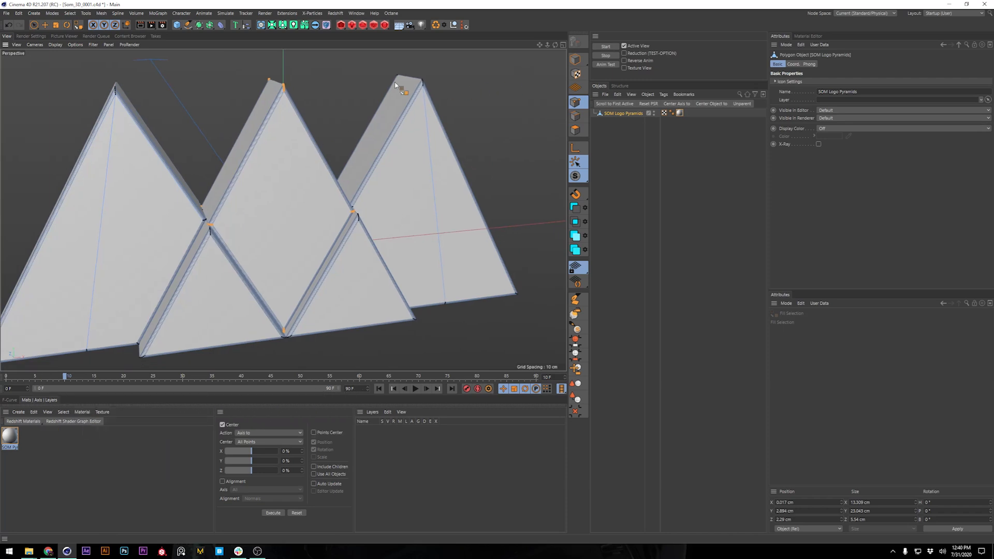
# Step: Find the Vertex Color command through the Commander and add a Vertex Color tag to the SOM Logo Pyramids object
pyautogui.hotkey('shift', 'c')
pyautogui.write('verte')
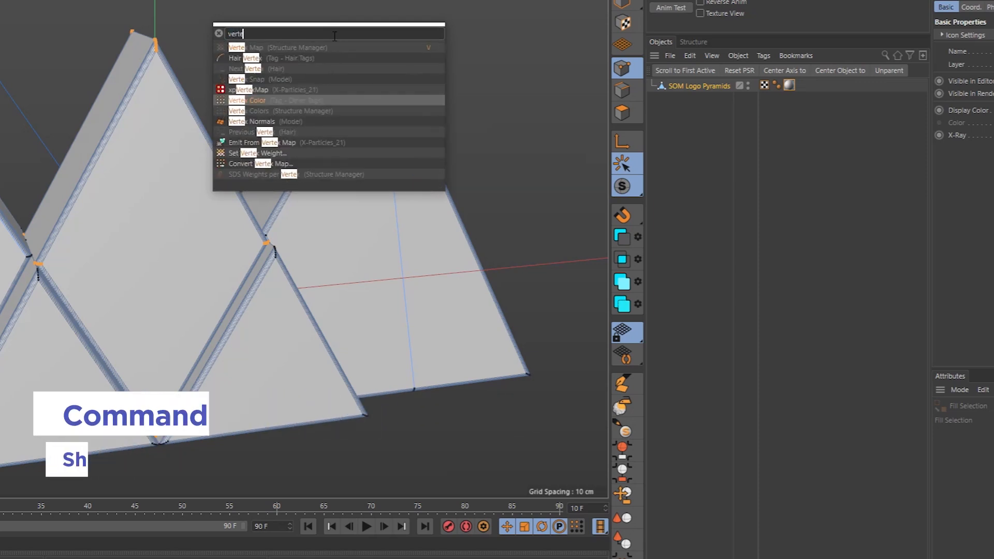
pyautogui.press('Down')
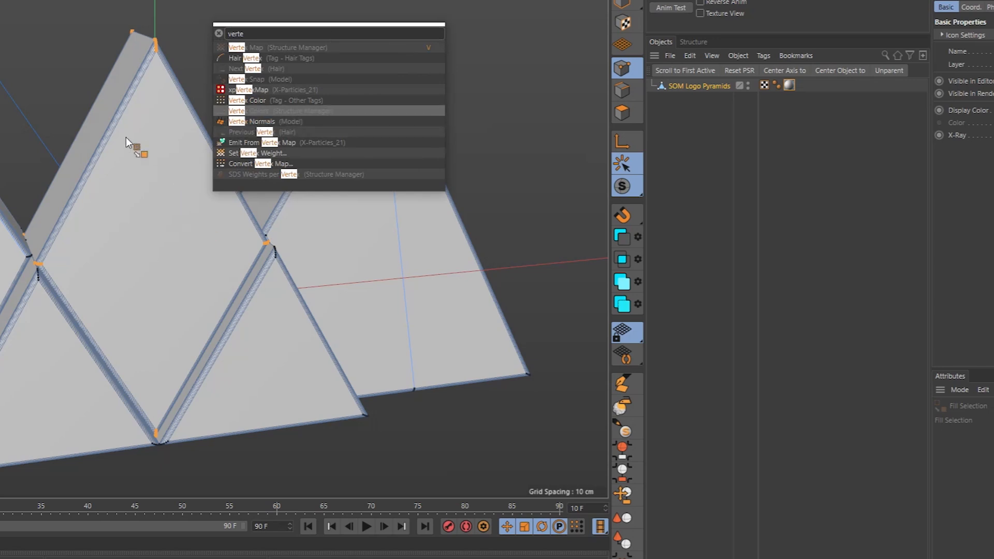
pyautogui.click(266, 99)
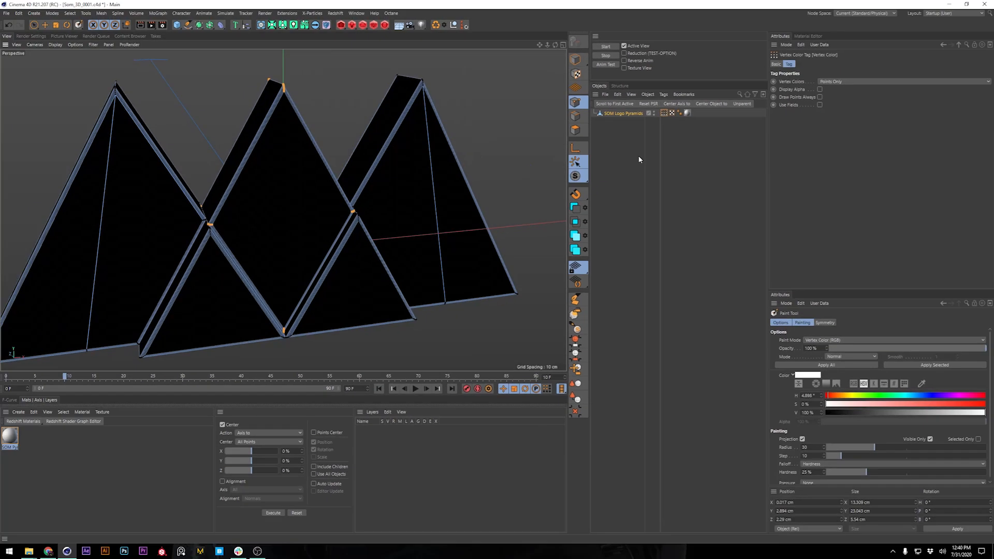
pyautogui.moveTo(327, 207)
pyautogui.keyDown('alt'); pyautogui.mouseDown()
pyautogui.moveTo(356, 179)
pyautogui.moveTo(322, 196)
pyautogui.moveTo(327, 207)
pyautogui.moveTo(305, 199)
pyautogui.mouseUp(); pyautogui.keyUp('alt')
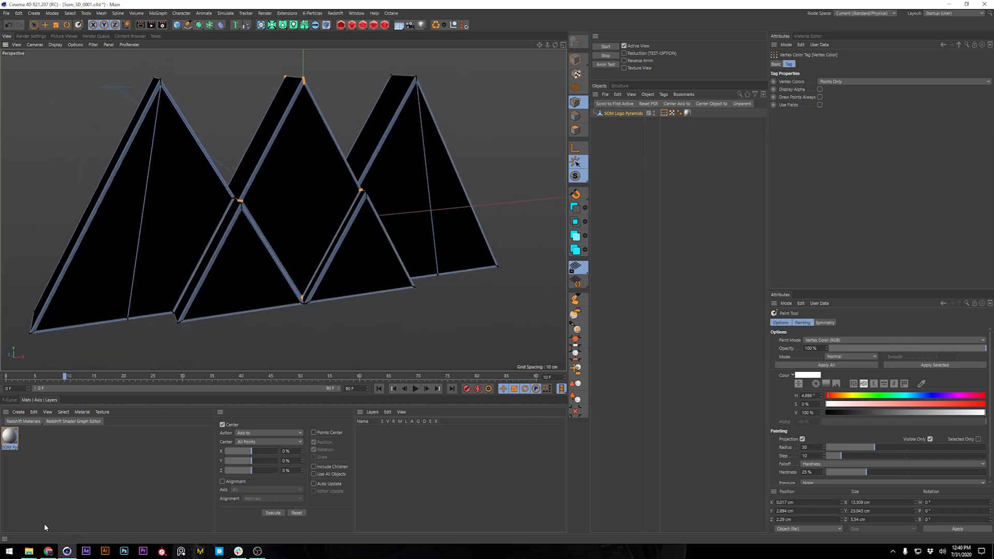
# Step: Open SOM-Horizontal-OnWhite.png from the project folder as a color reference and clear the windows away from the 3D view
pyautogui.moveTo(31, 555)
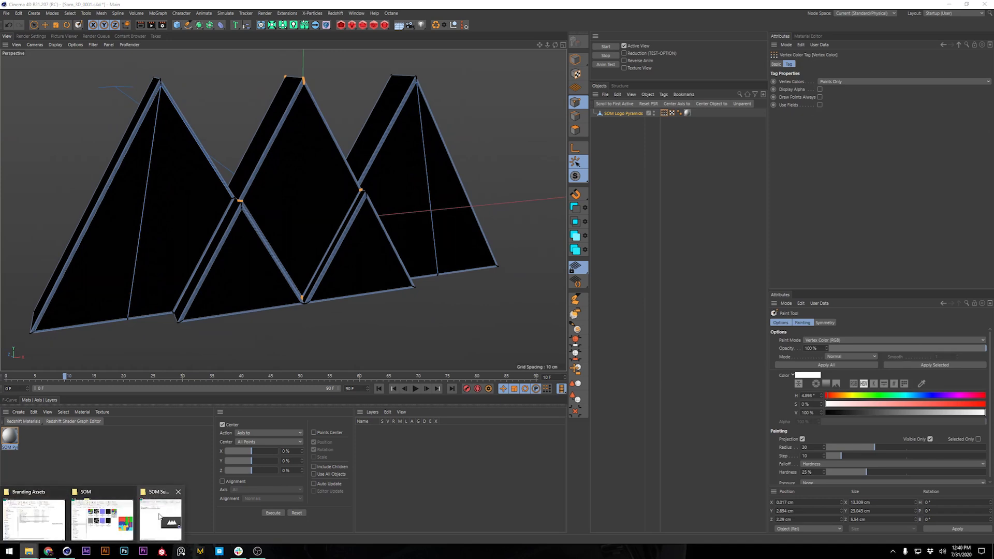
pyautogui.click(158, 520)
pyautogui.doubleClick(519, 159)
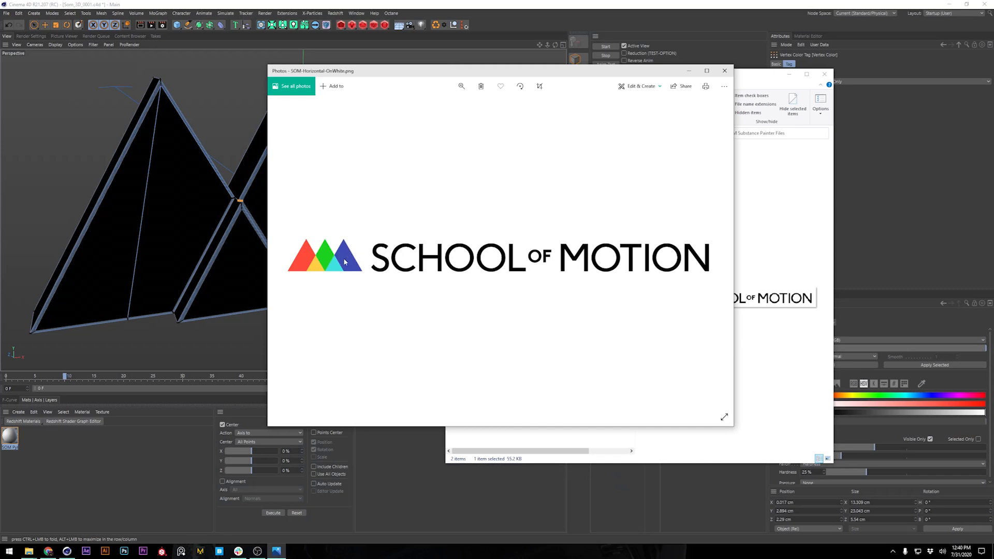
pyautogui.moveTo(561, 70); pyautogui.dragTo(734, 73)
pyautogui.click(897, 73)
pyautogui.click(789, 77)
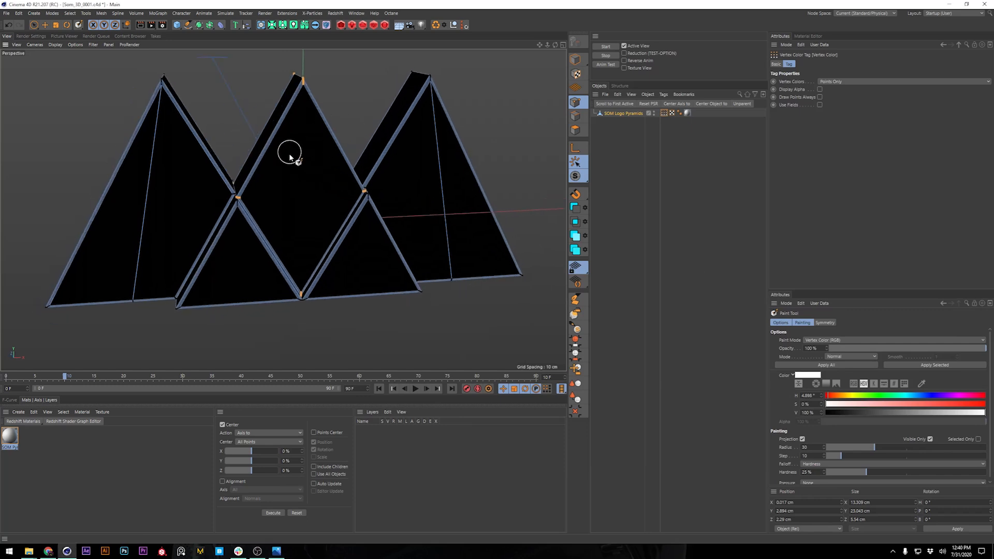
# Step: Pick the logo's green (H 121.639°, S 87.56%, V 81.961%) with the screen color picker and apply it to the middle diamond's selected points
pyautogui.click(922, 383)
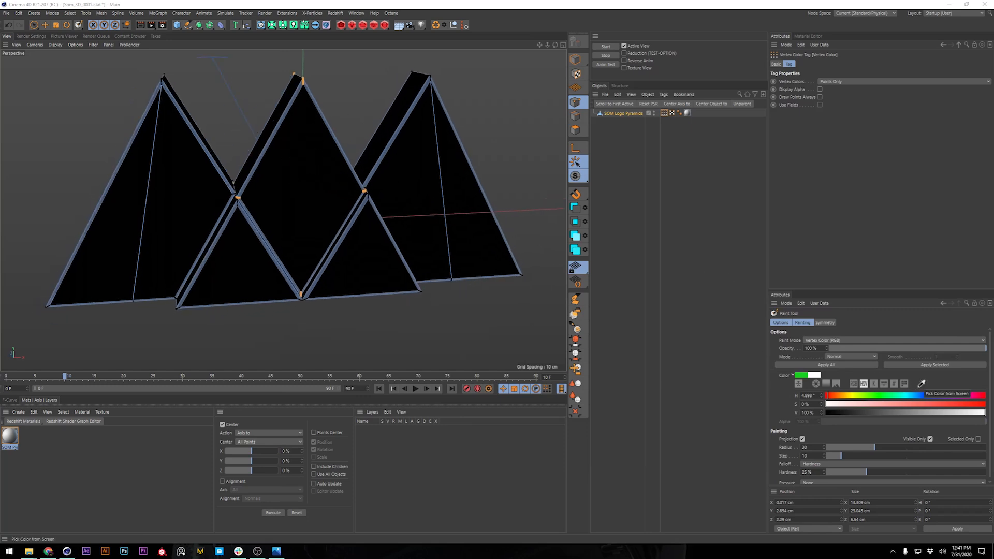
pyautogui.click(879, 396)
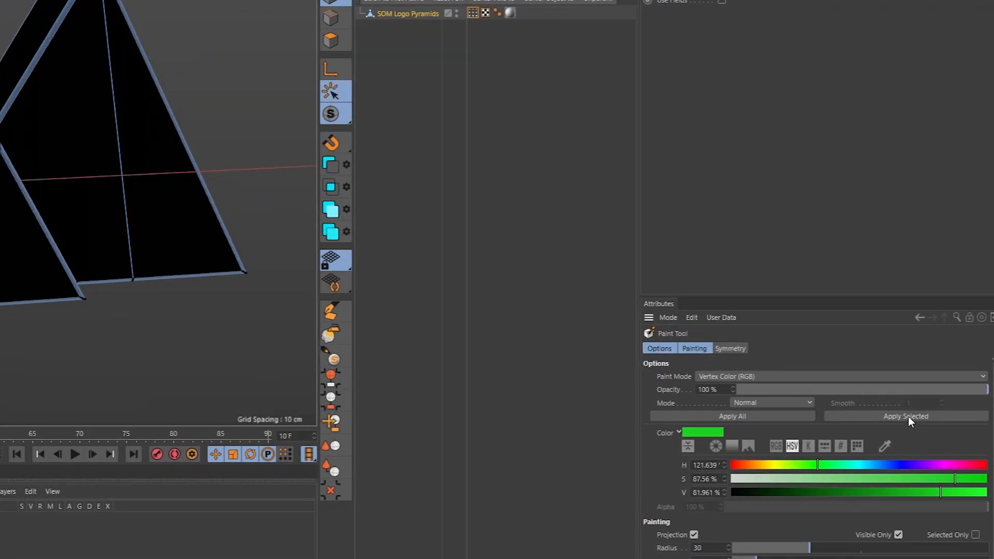
pyautogui.click(909, 367)
pyautogui.keyDown('alt'); pyautogui.moveTo(300, 155); pyautogui.dragTo(311, 204); pyautogui.keyUp('alt')
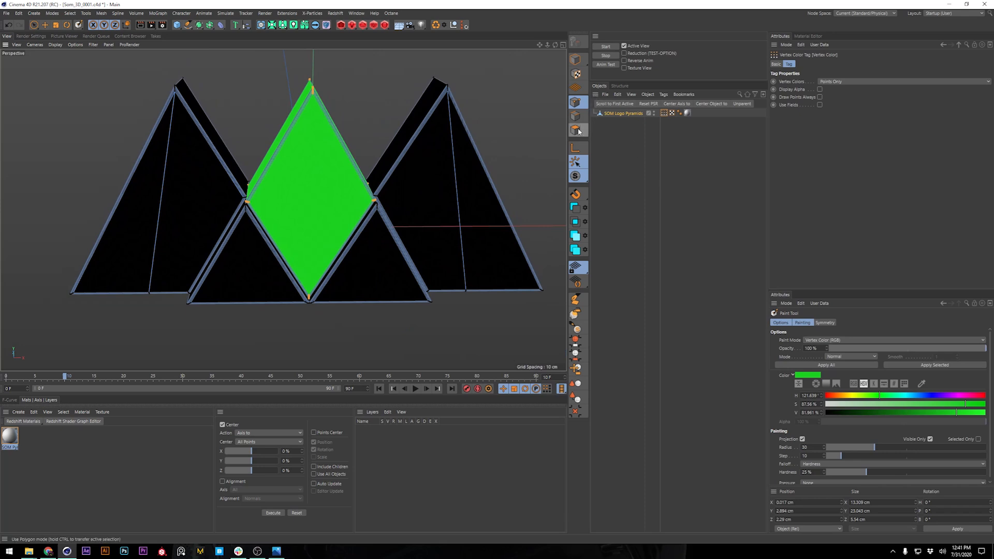
# Step: Fill-select the large pyramid on the right of the logo and transfer its polygon selection to points
pyautogui.press('u')
pyautogui.press('f')
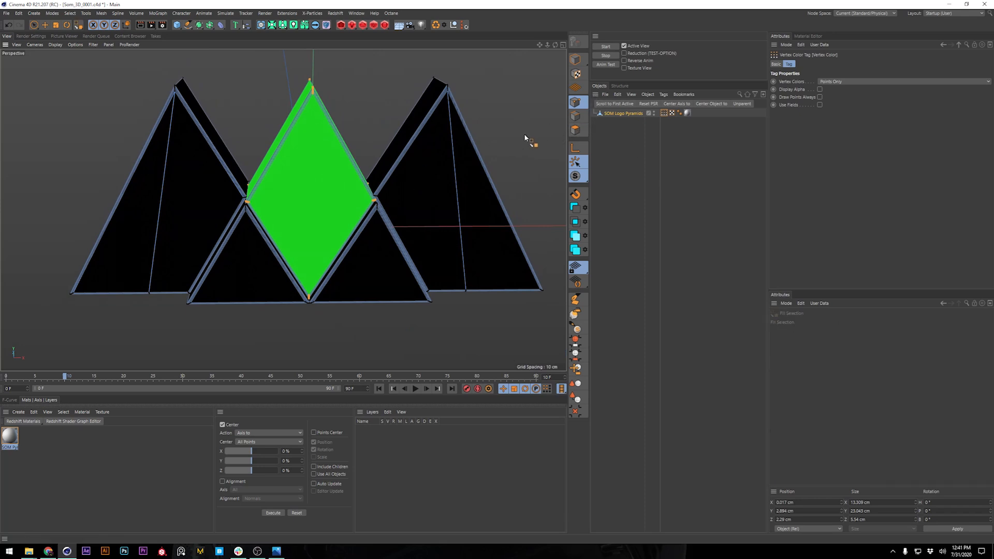
pyautogui.click(576, 130)
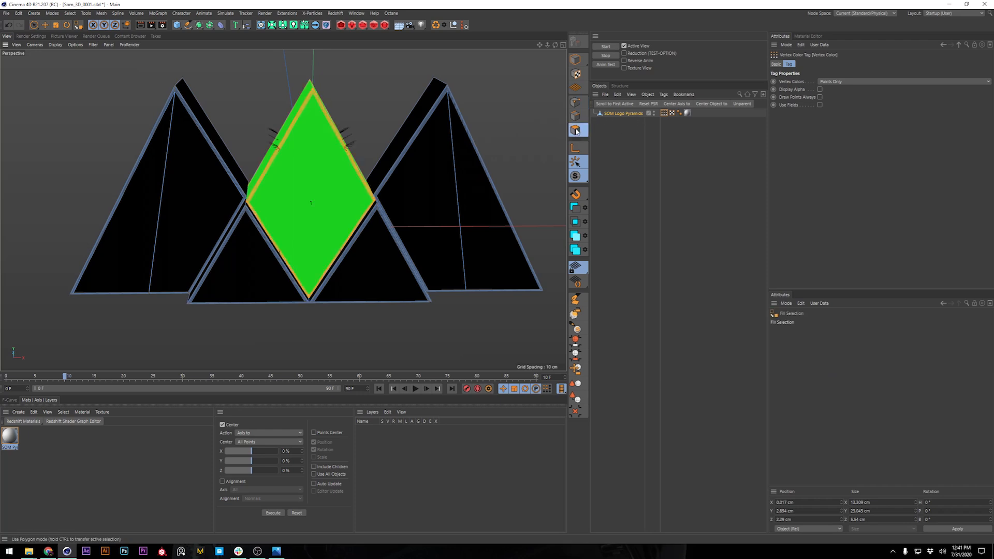
pyautogui.click(473, 188)
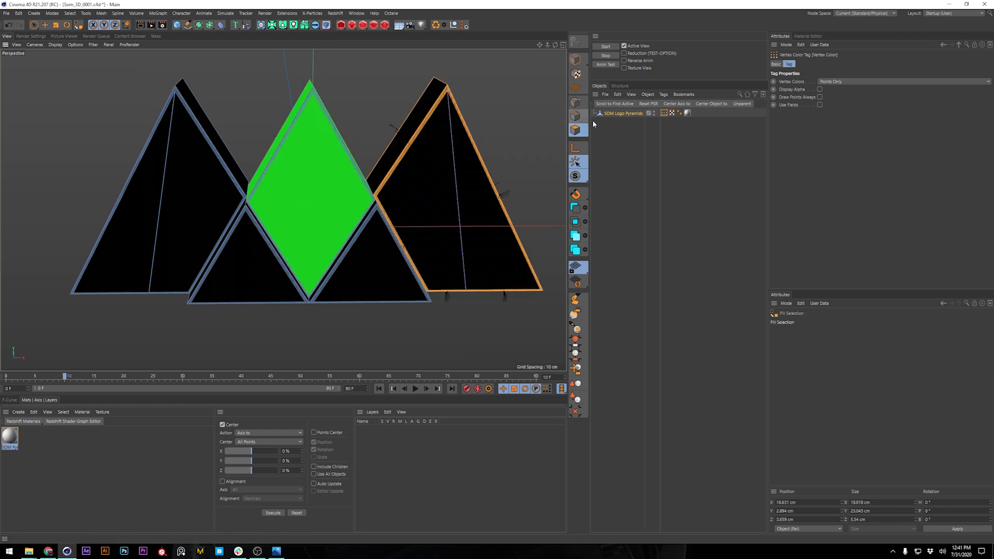
pyautogui.click(575, 104)
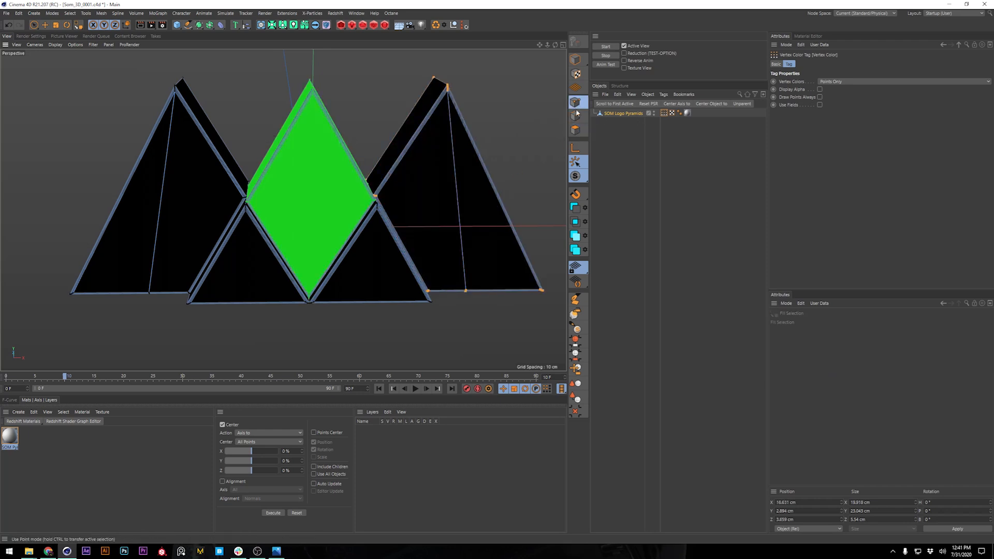
pyautogui.keyDown('alt'); pyautogui.moveTo(460, 142); pyautogui.dragTo(537, 267); pyautogui.keyUp('alt')
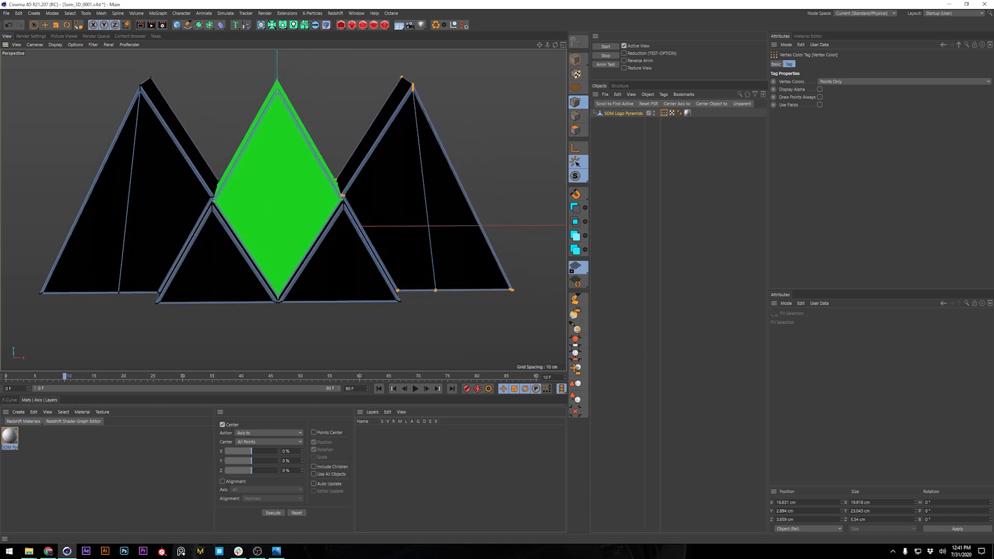
# Step: Sample the logo's blue (H 233.217°, S 64.607%, V 69.804%) from the reference and apply it to the large right pyramid's selected points
pyautogui.doubleClick(665, 114)
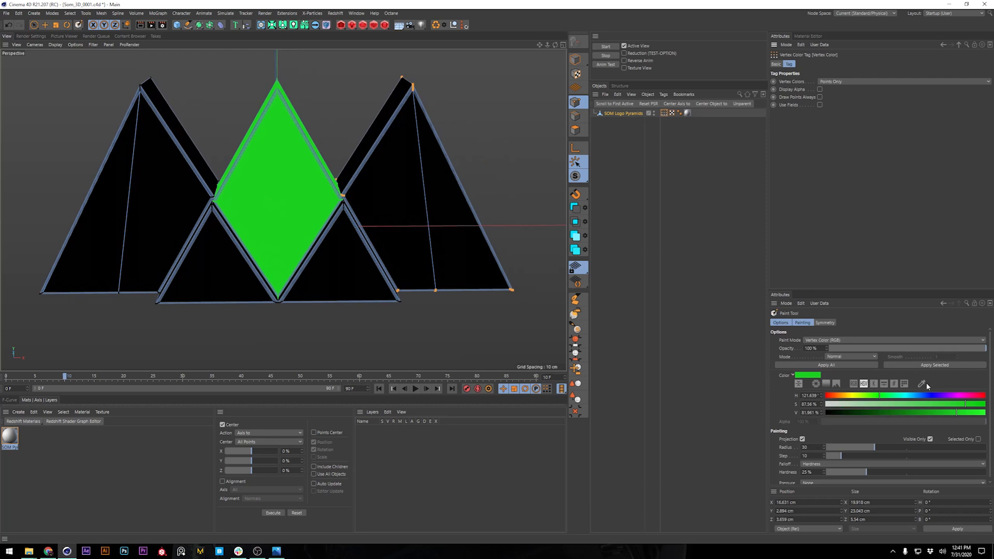
pyautogui.click(67, 551)
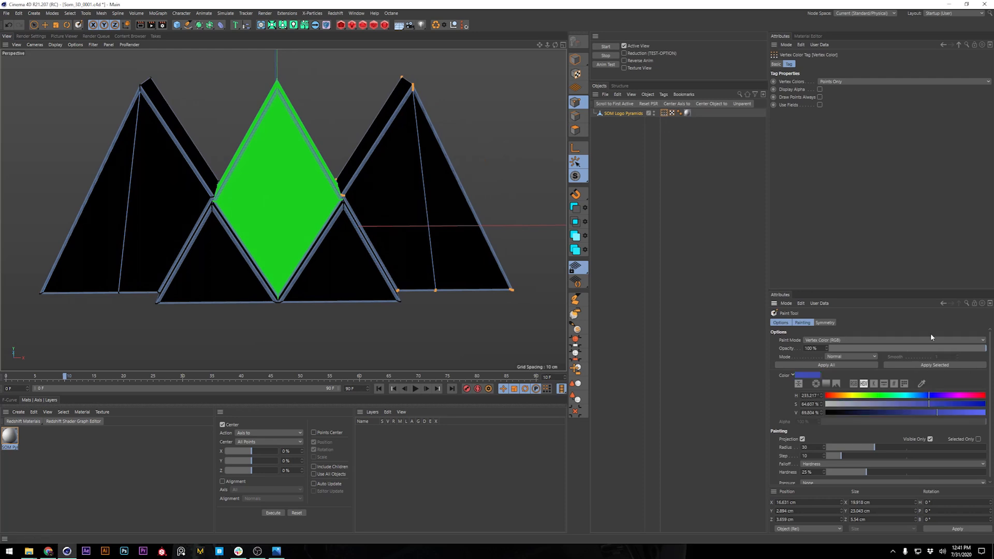
pyautogui.click(933, 365)
pyautogui.keyDown('alt'); pyautogui.moveTo(379, 189); pyautogui.dragTo(474, 215, button='middle'); pyautogui.keyUp('alt')
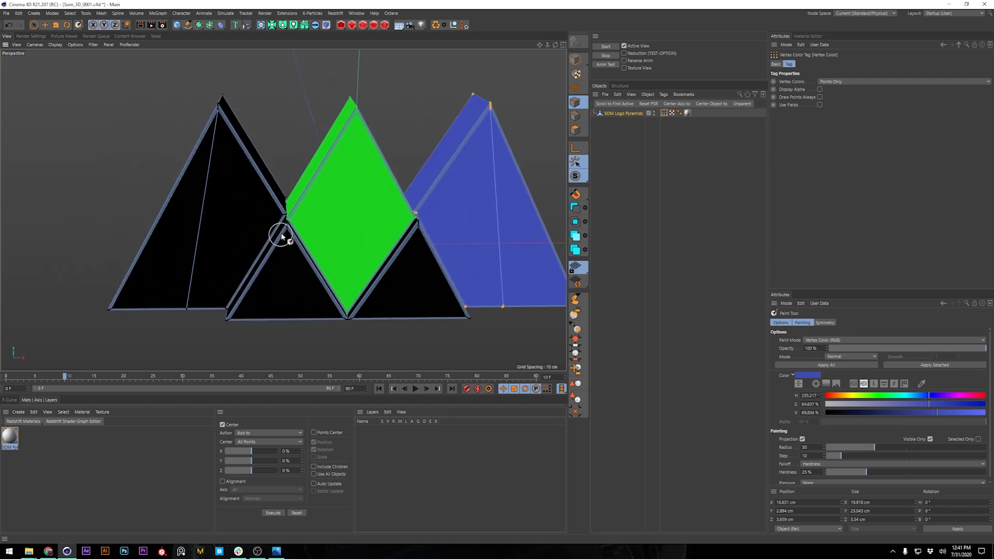
pyautogui.keyDown('alt'); pyautogui.moveTo(373, 252); pyautogui.dragTo(371, 246, button='middle'); pyautogui.keyUp('alt')
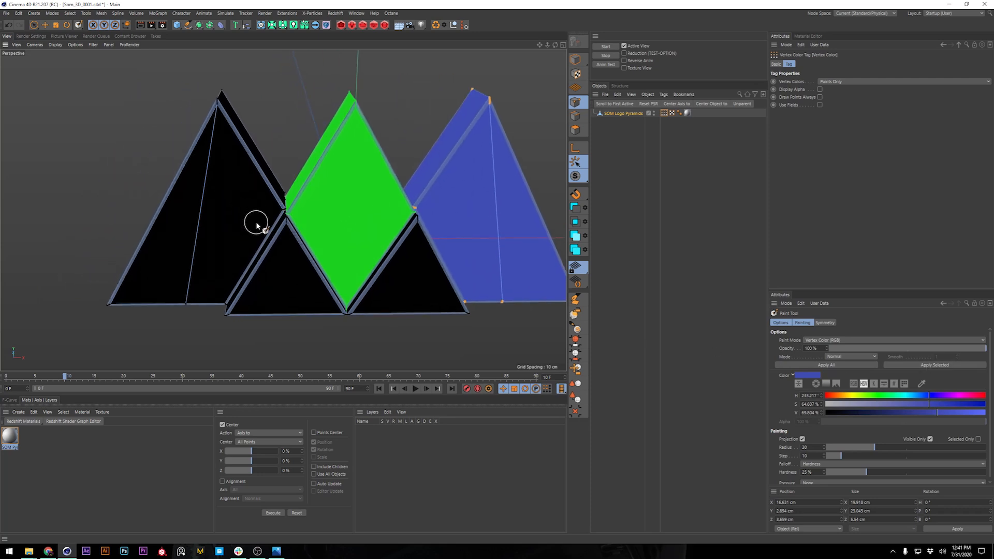
pyautogui.press('e')
pyautogui.moveTo(382, 222)
pyautogui.keyDown('alt'); pyautogui.mouseDown()
pyautogui.moveTo(414, 206)
pyautogui.moveTo(421, 186)
pyautogui.moveTo(393, 207)
pyautogui.mouseUp(); pyautogui.keyUp('alt')
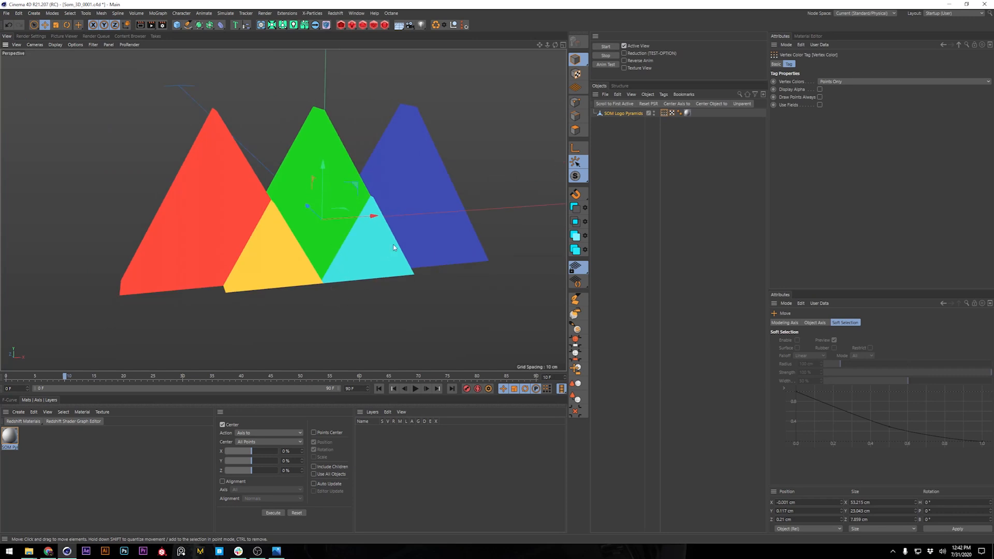
# Step: Export the scene as FBX version 7.5 (2016) with Vertex Colors enabled, overwriting Som_3D_0001.fbx in the SOM Logo folder
pyautogui.click(641, 134)
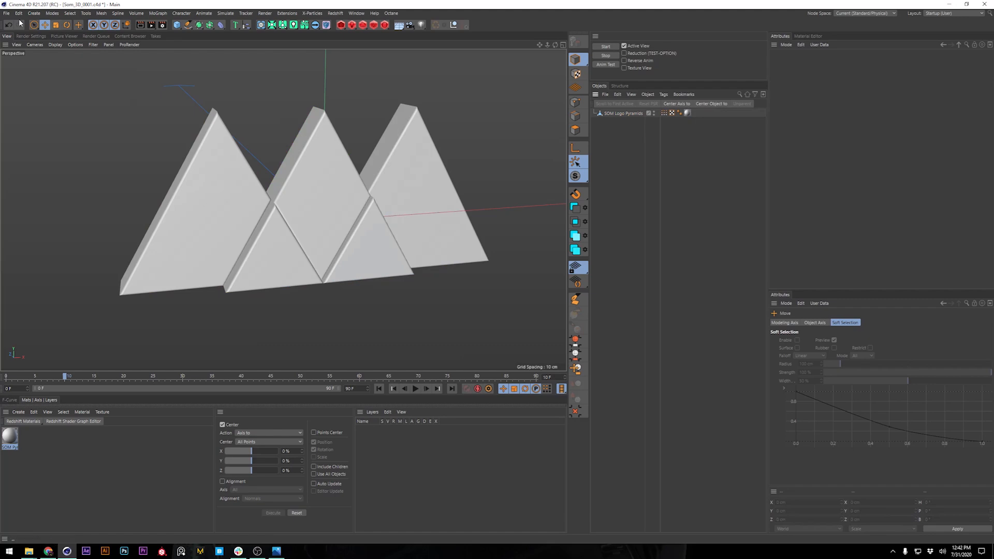
pyautogui.click(6, 13)
pyautogui.moveTo(43, 168)
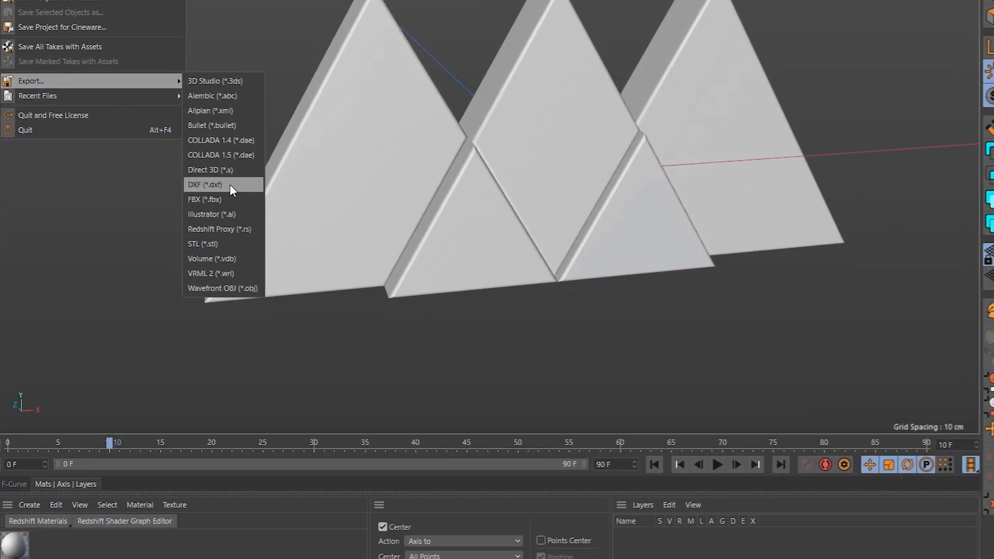
pyautogui.click(218, 394)
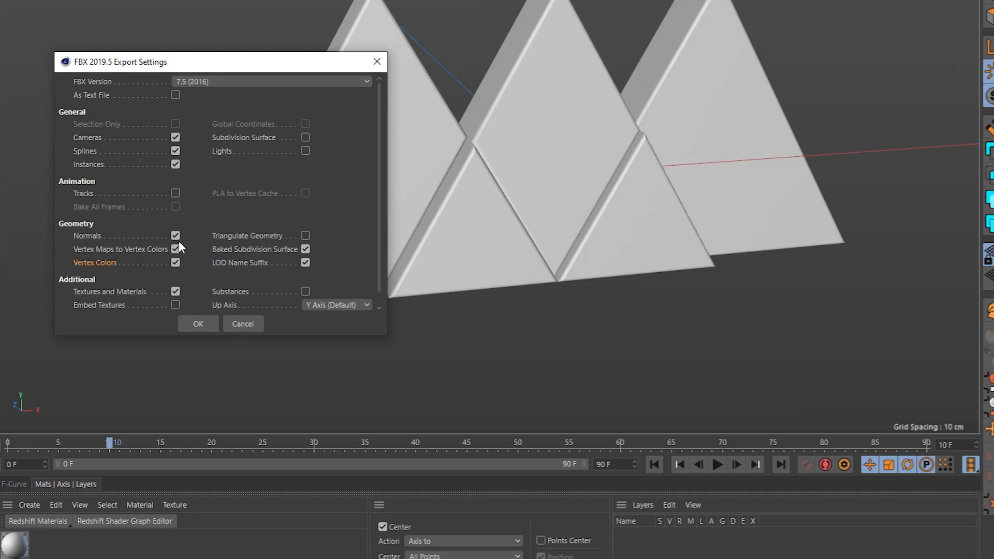
pyautogui.click(197, 323)
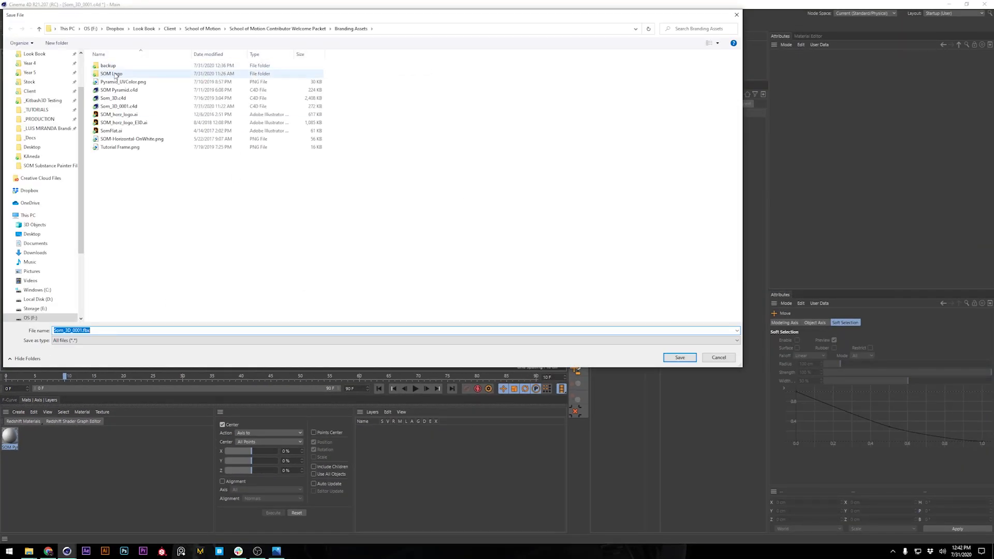
pyautogui.doubleClick(111, 74)
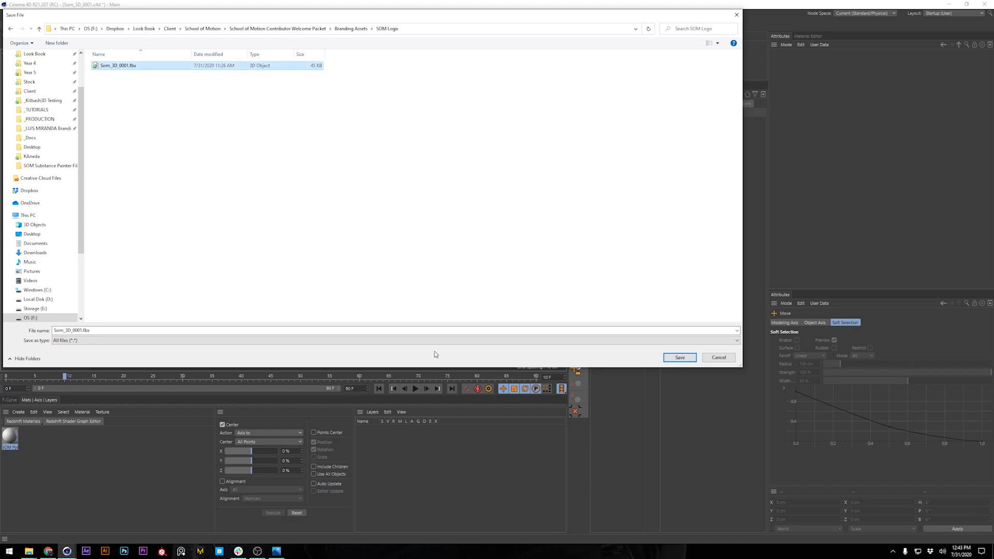
pyautogui.click(671, 357)
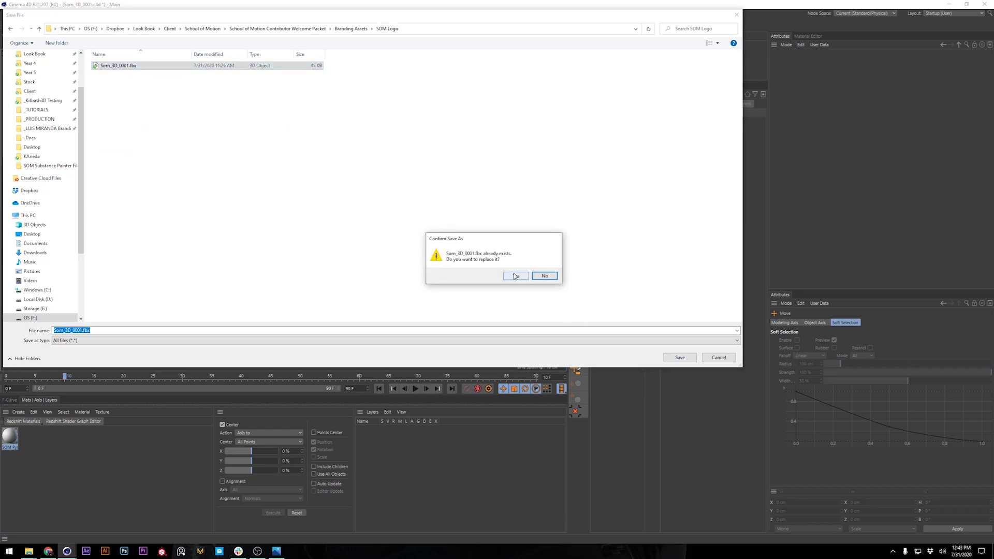
pyautogui.click(515, 277)
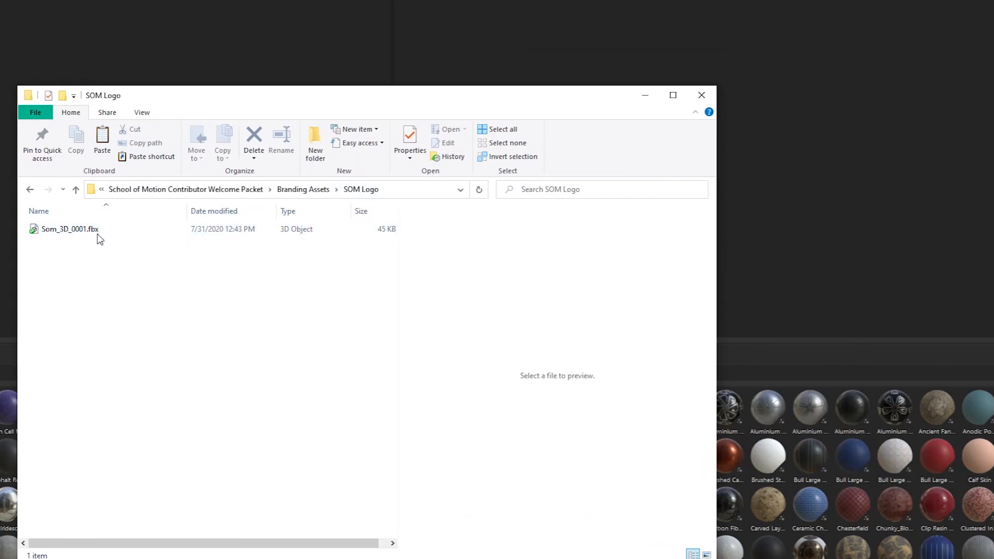
# Step: Switch to Substance Painter, dismiss the welcome window and load Som_3D_0001.fbx from the SOM Logo folder into a new project
pyautogui.moveTo(198, 98); pyautogui.dragTo(993, 119)
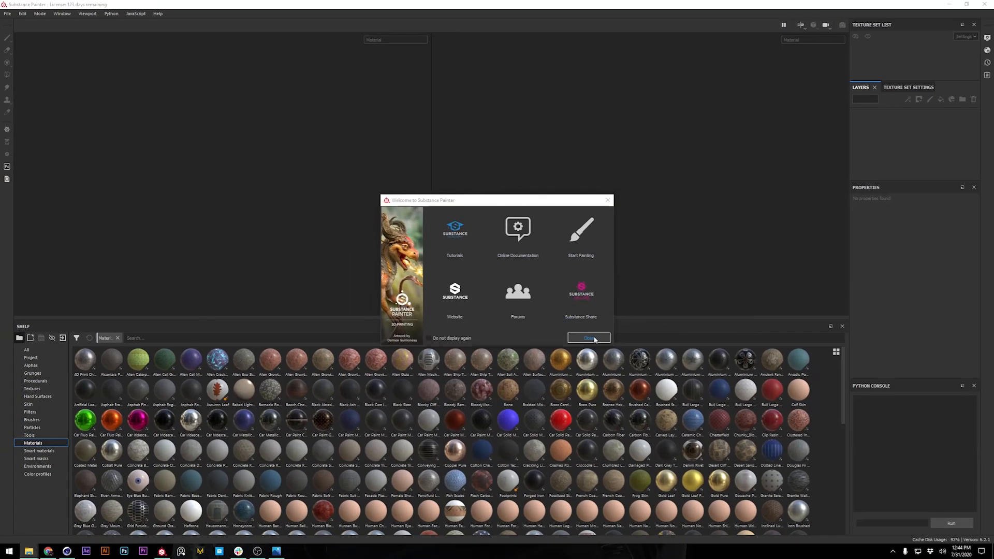
pyautogui.click(644, 373)
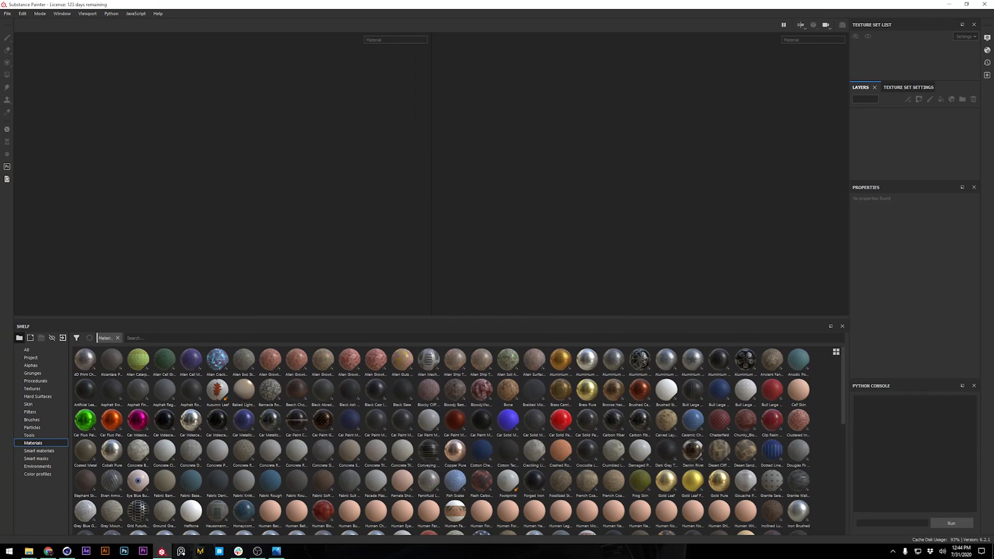
pyautogui.hotkey('alt', 'Tab')
pyautogui.moveTo(727, 219); pyautogui.dragTo(251, 208)
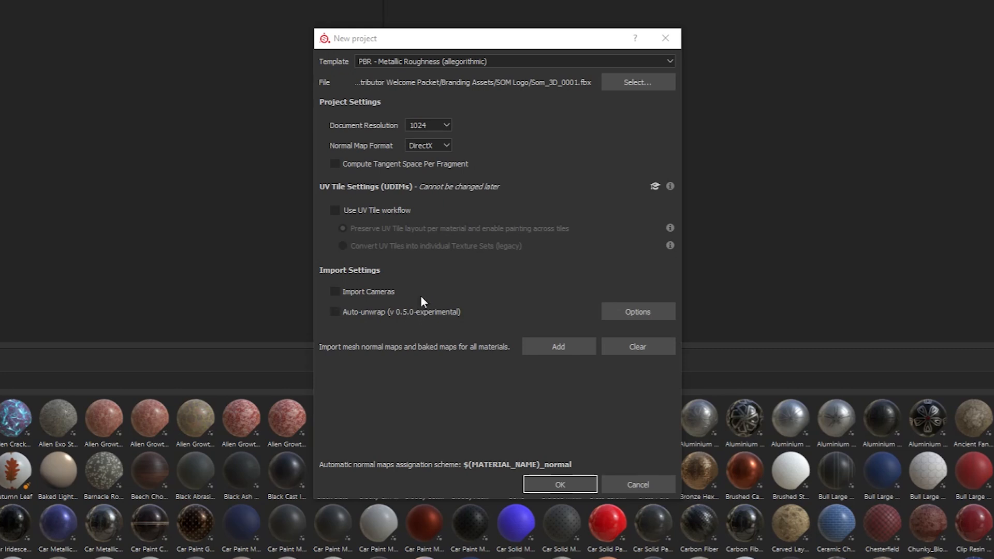
# Step: Create the project with the PBR - Metallic Roughness (allegorithmic) template, 1024 document resolution and DirectX normal map format
pyautogui.click(389, 62)
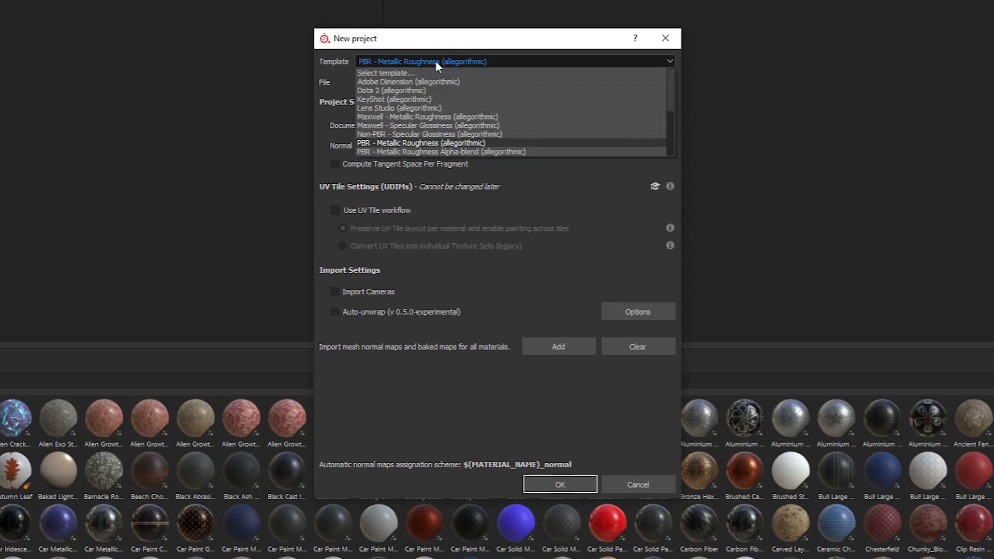
pyautogui.click(422, 144)
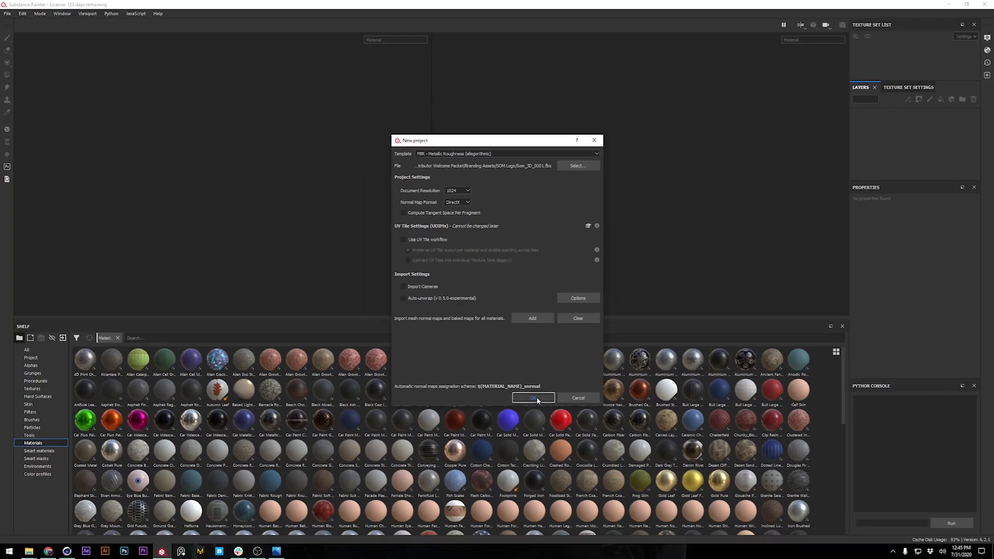
pyautogui.click(565, 482)
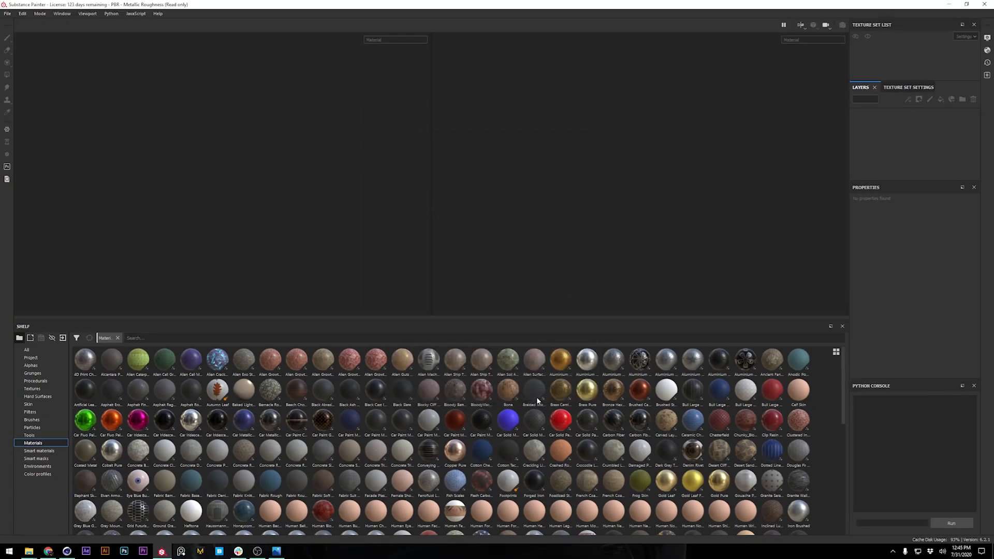
# Step: Paint test strokes across the pyramids in the 3D view and across the UV islands, and undo them
pyautogui.keyDown('alt'); pyautogui.moveTo(368, 270); pyautogui.dragTo(248, 210); pyautogui.keyUp('alt')
pyautogui.keyDown('alt'); pyautogui.moveTo(677, 164); pyautogui.dragTo(487, 248, button='middle'); pyautogui.keyUp('alt')
pyautogui.keyDown('alt'); pyautogui.moveTo(488, 248); pyautogui.dragTo(564, 153, button='right'); pyautogui.keyUp('alt')
pyautogui.keyDown('alt'); pyautogui.moveTo(642, 96); pyautogui.dragTo(634, 154, button='middle'); pyautogui.keyUp('alt')
pyautogui.keyDown('alt'); pyautogui.moveTo(631, 171); pyautogui.dragTo(607, 170, button='right'); pyautogui.keyUp('alt')
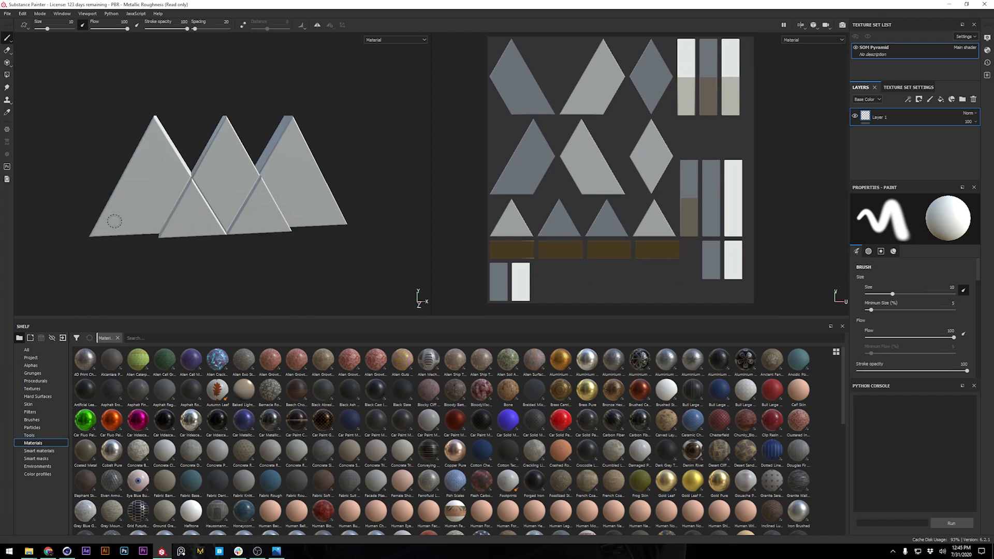
pyautogui.moveTo(110, 228)
pyautogui.mouseDown()
pyautogui.moveTo(148, 185)
pyautogui.moveTo(172, 218)
pyautogui.moveTo(250, 207)
pyautogui.moveTo(321, 158)
pyautogui.moveTo(305, 205)
pyautogui.moveTo(231, 235)
pyautogui.moveTo(311, 200)
pyautogui.moveTo(287, 206)
pyautogui.moveTo(273, 184)
pyautogui.mouseUp()
pyautogui.moveTo(669, 77)
pyautogui.mouseDown()
pyautogui.moveTo(564, 96)
pyautogui.moveTo(553, 120)
pyautogui.moveTo(575, 178)
pyautogui.mouseUp()
pyautogui.hotkey('ctrl', 'z')
pyautogui.moveTo(274, 181)
pyautogui.keyDown('alt'); pyautogui.mouseDown()
pyautogui.moveTo(235, 194)
pyautogui.moveTo(252, 181)
pyautogui.moveTo(266, 193)
pyautogui.mouseUp(); pyautogui.keyUp('alt')
pyautogui.hotkey('ctrl', 'z')
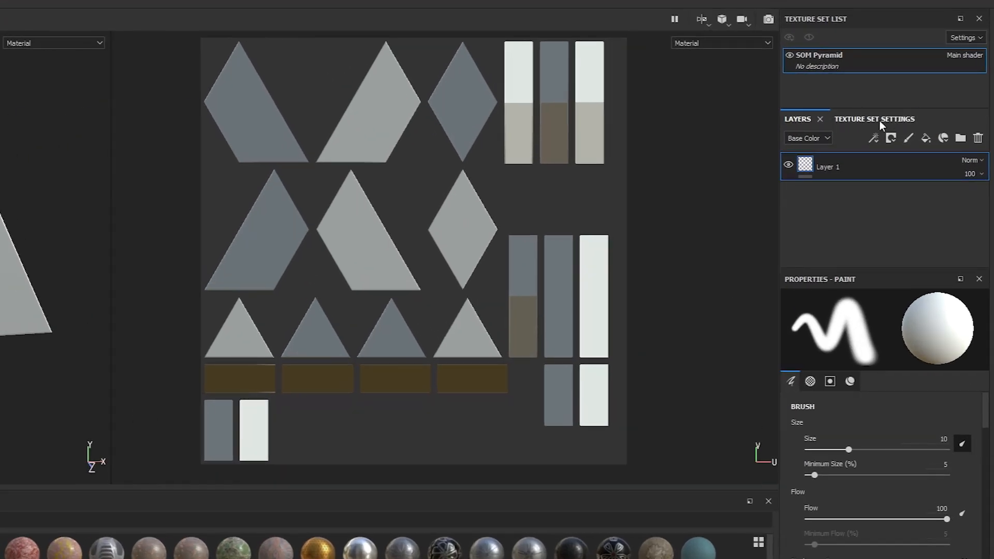
# Step: Open the mesh map baking settings for the SOM Pyramid texture set and exclude the Thickness map from the bake
pyautogui.click(880, 120)
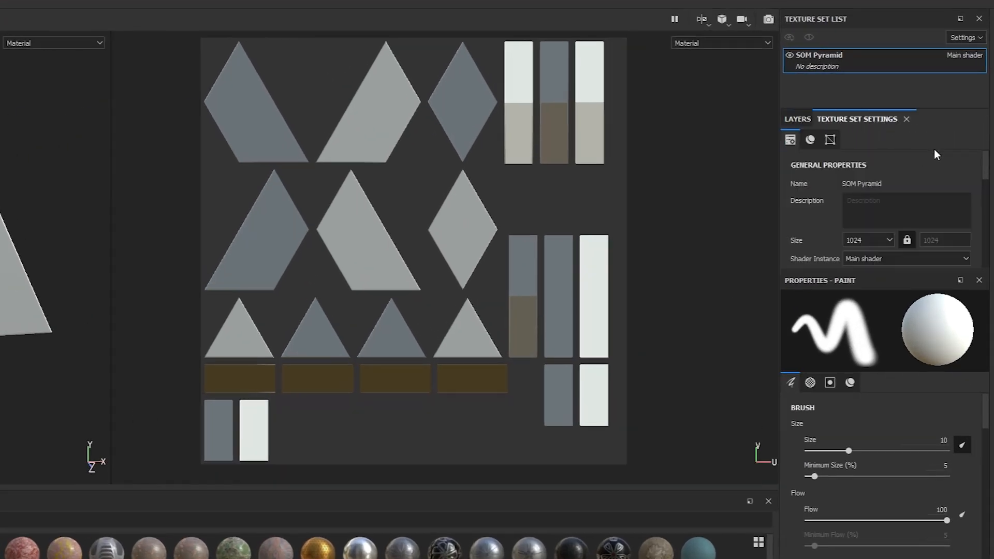
pyautogui.moveTo(986, 167); pyautogui.dragTo(970, 230)
pyautogui.scroll(-2, 968, 233)
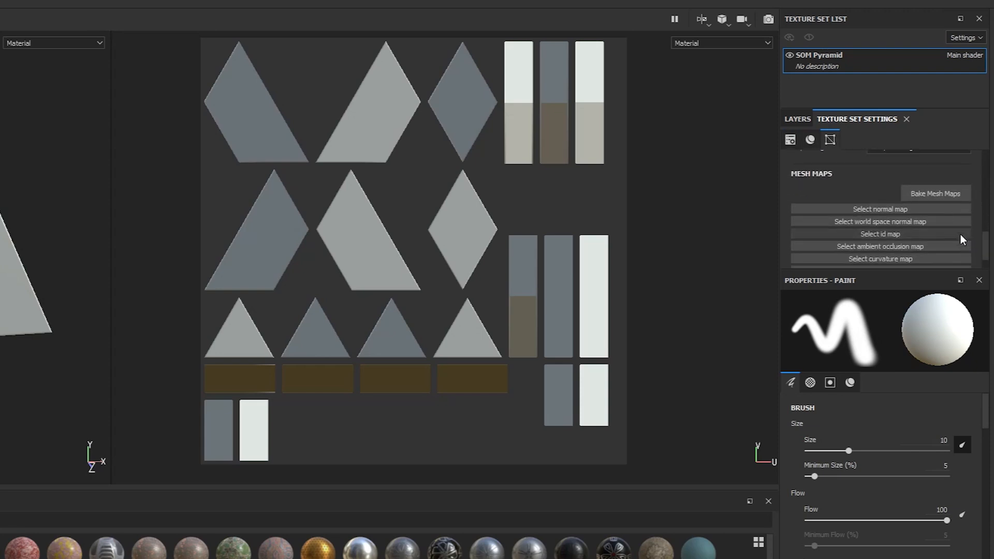
pyautogui.click(940, 194)
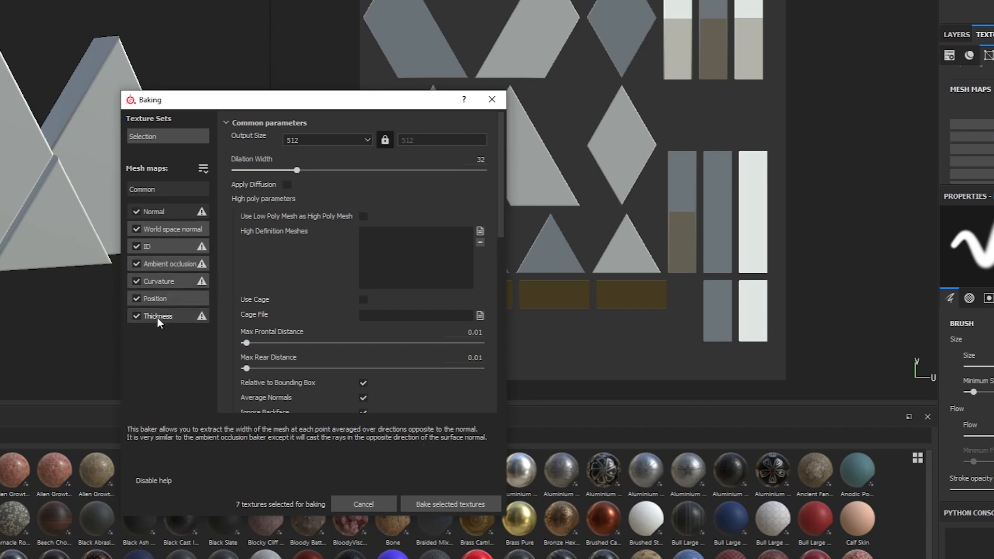
pyautogui.click(136, 316)
# Step: Set the ID map baker's color source to Vertex Color
pyautogui.click(157, 247)
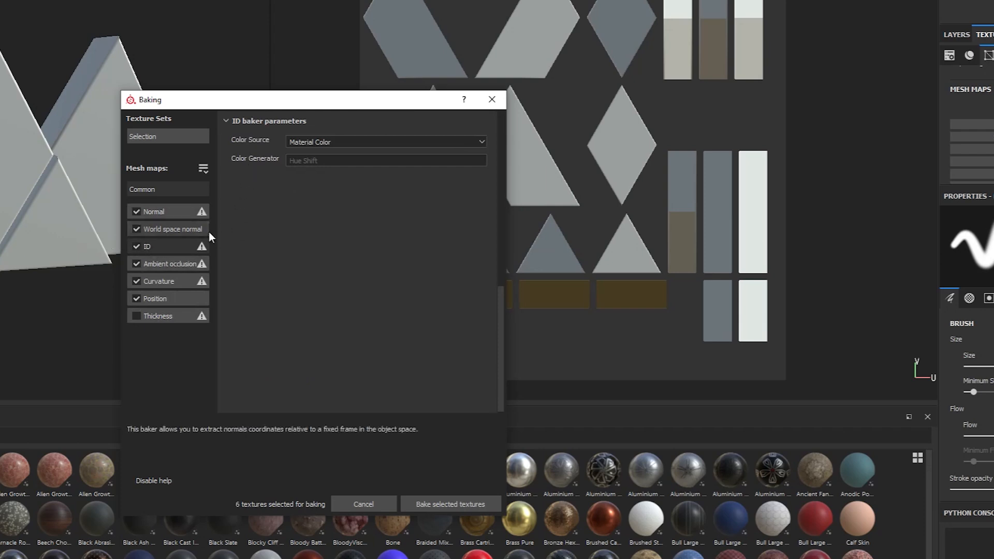
pyautogui.click(328, 142)
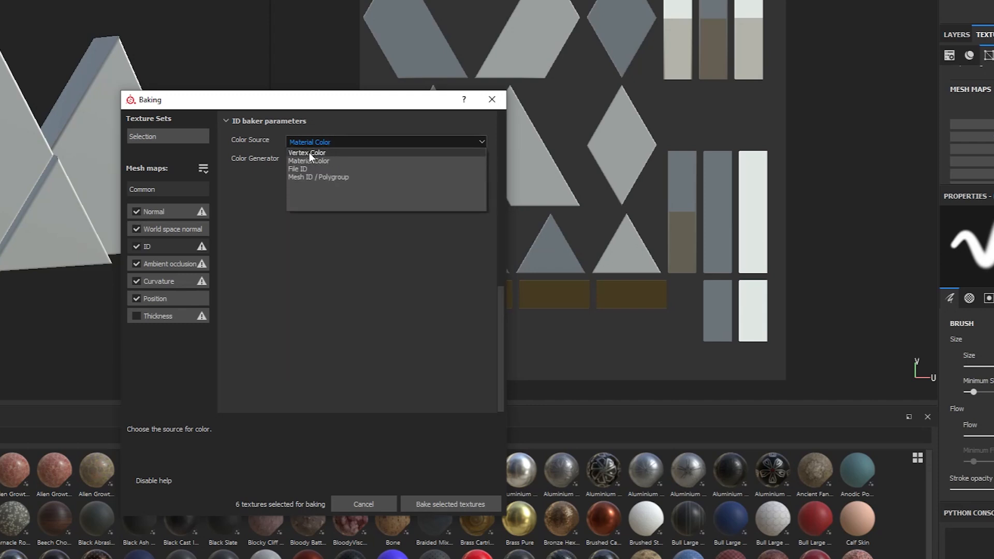
pyautogui.click(312, 153)
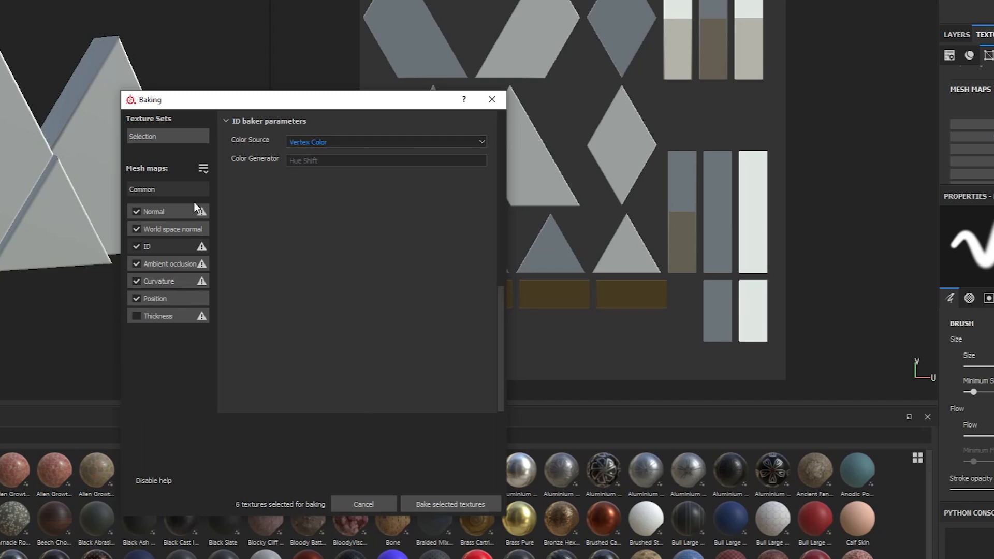
# Step: Set the common output size to 2048 and bake the selected mesh maps
pyautogui.click(156, 186)
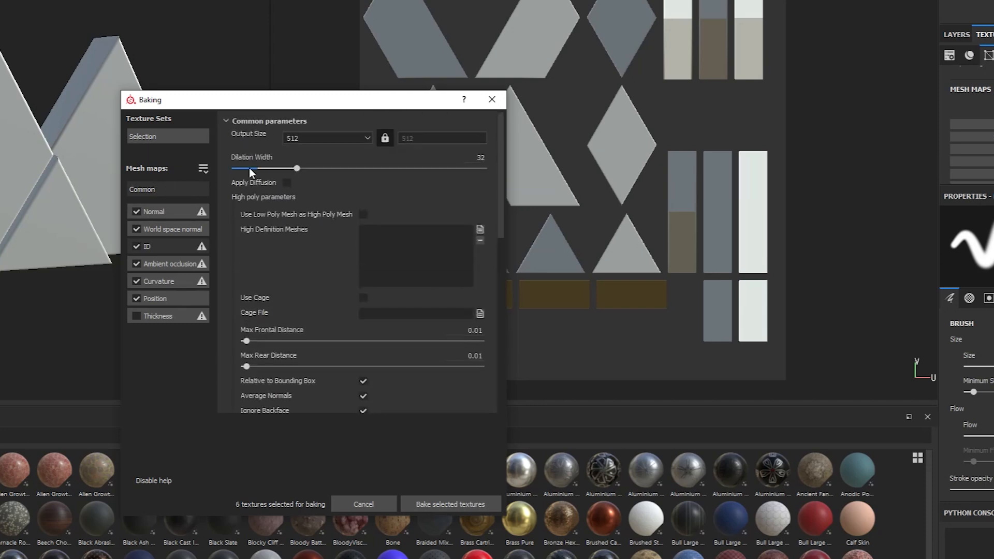
pyautogui.click(303, 138)
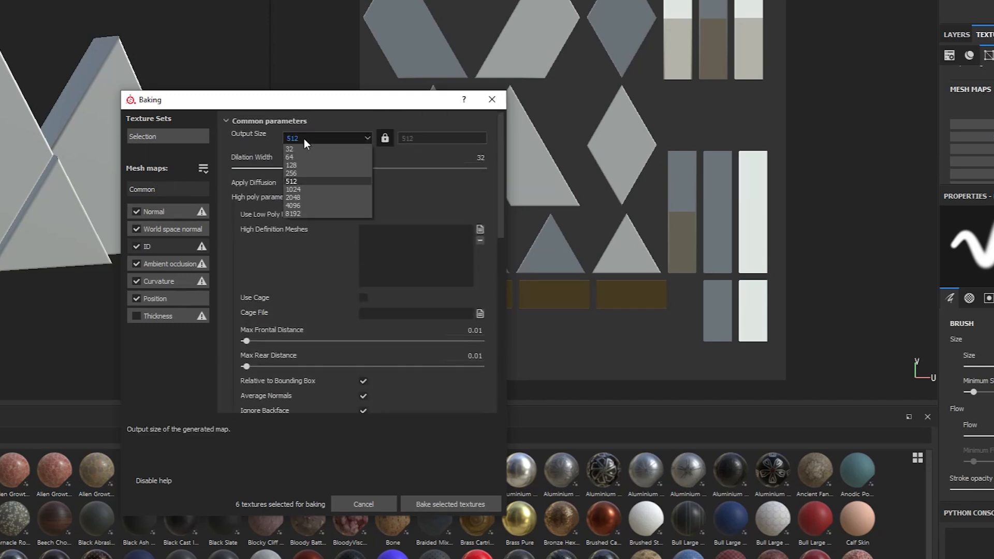
pyautogui.click(299, 199)
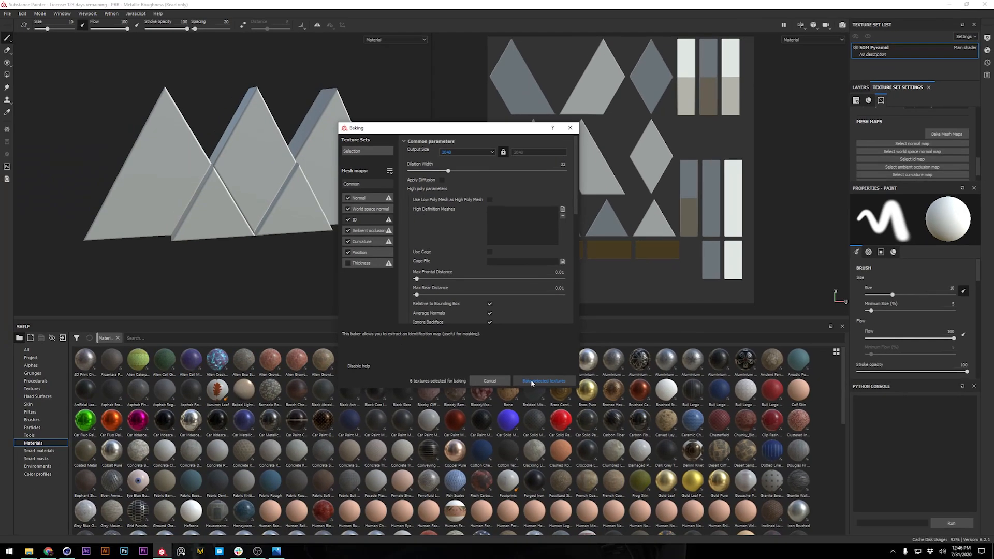
pyautogui.click(541, 381)
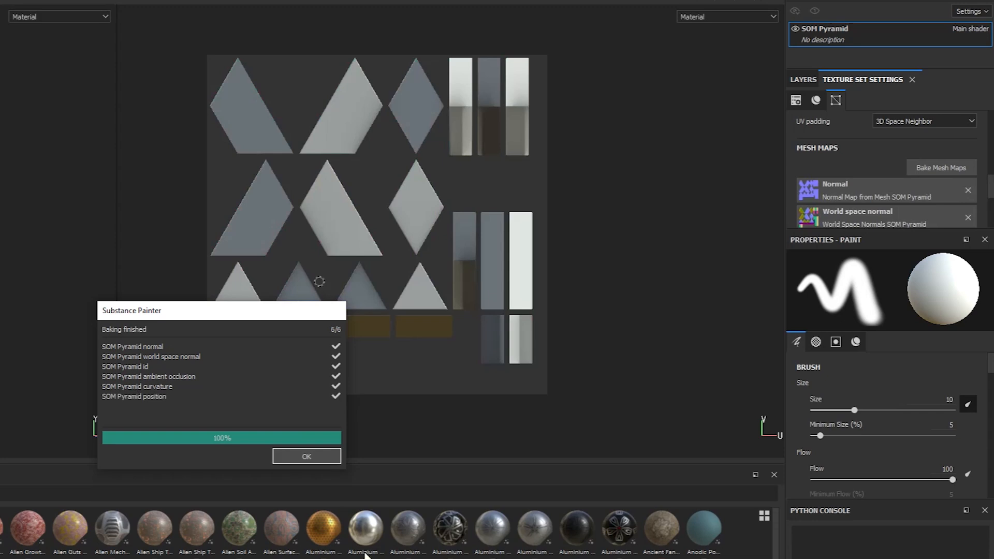
pyautogui.click(305, 457)
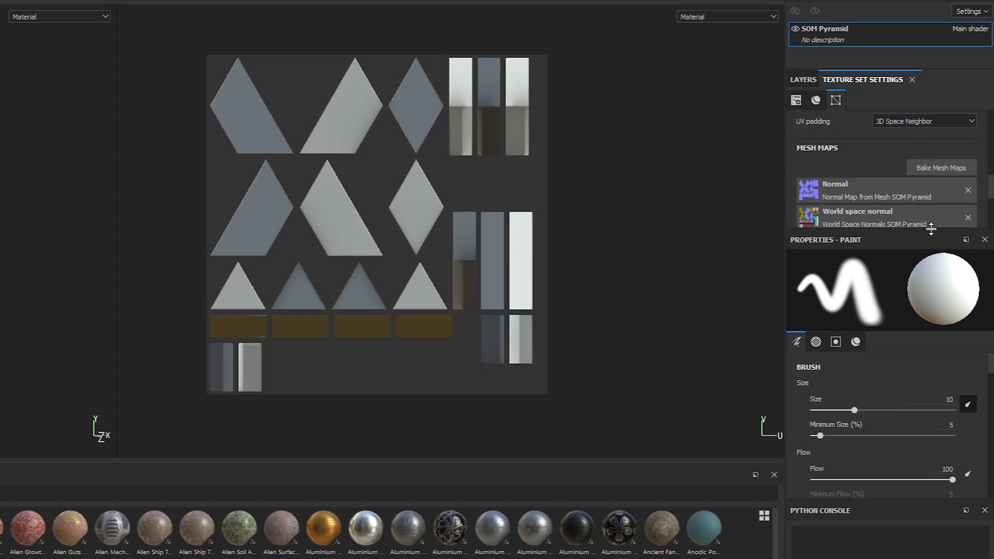
pyautogui.moveTo(929, 231); pyautogui.dragTo(911, 400)
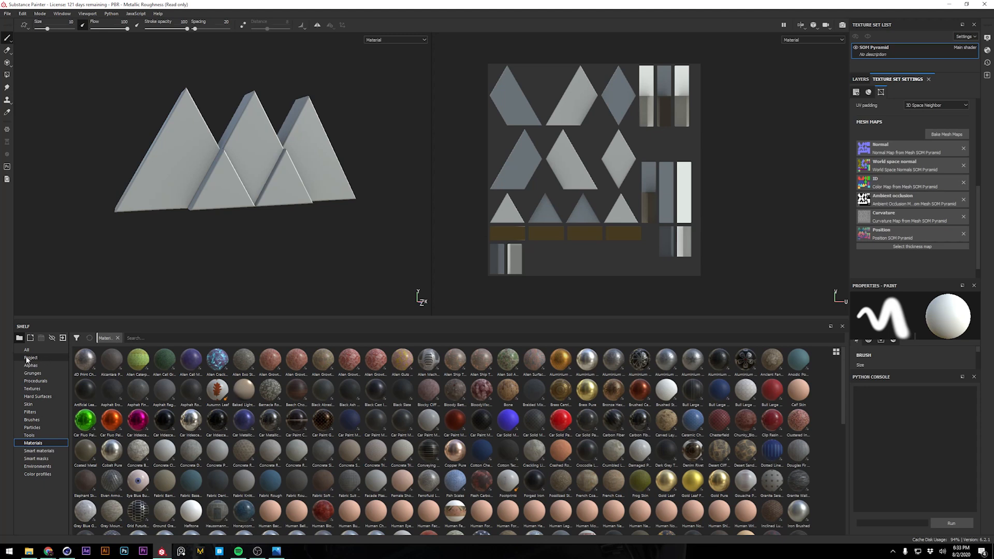
# Step: Add a fill layer and assign the project's baked Color Map from Mesh SOM Pyramid to its Base Color
pyautogui.click(31, 358)
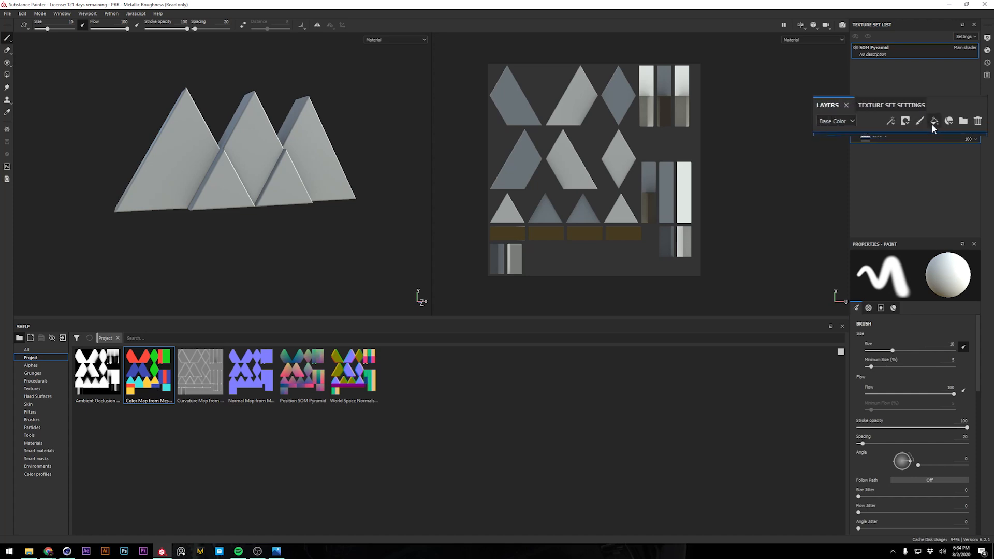
pyautogui.click(940, 117)
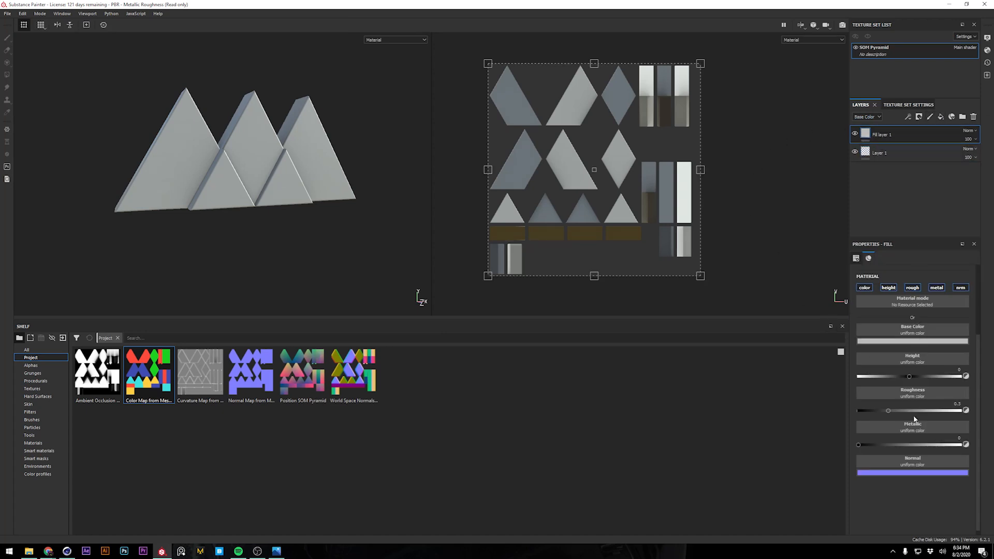
pyautogui.moveTo(168, 389); pyautogui.dragTo(915, 327)
pyautogui.keyDown('alt'); pyautogui.moveTo(283, 182); pyautogui.dragTo(205, 194); pyautogui.keyUp('alt')
pyautogui.keyDown('alt'); pyautogui.moveTo(356, 176); pyautogui.dragTo(327, 174); pyautogui.keyUp('alt')
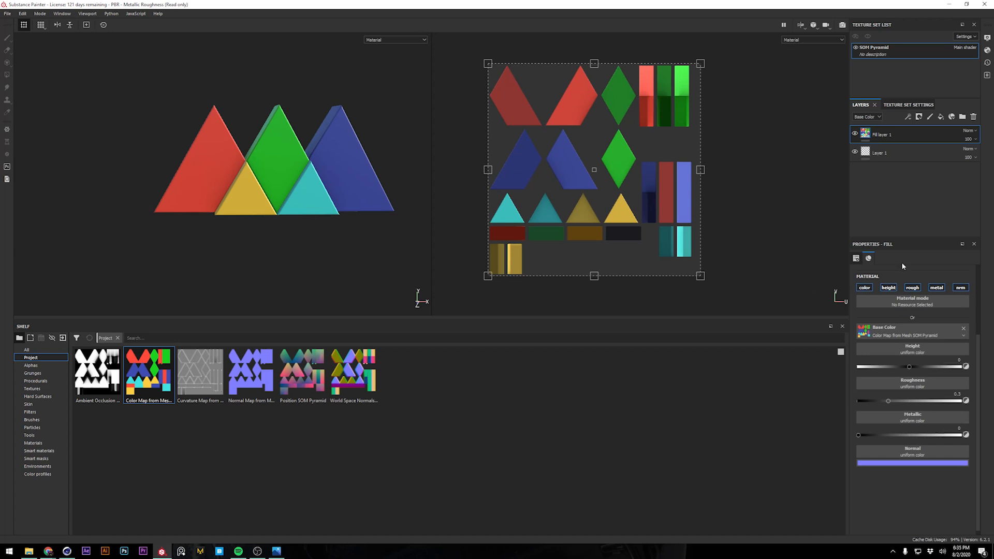
# Step: Restrict Fill layer 1 to the color channel only, deactivating all its other material channels
pyautogui.keyDown('alt'); pyautogui.click(865, 288); pyautogui.keyUp('alt')
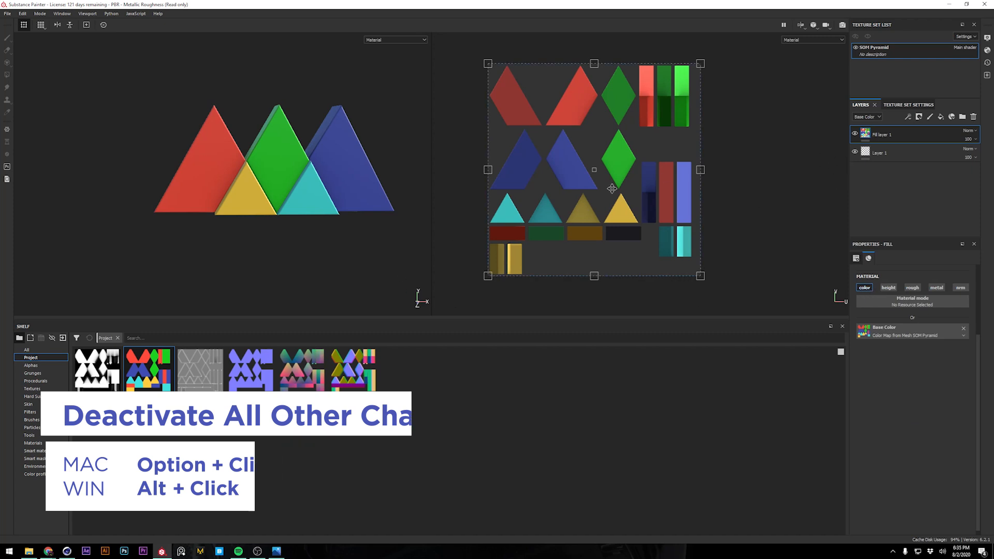
pyautogui.keyDown('alt'); pyautogui.moveTo(317, 224); pyautogui.dragTo(342, 194); pyautogui.keyUp('alt')
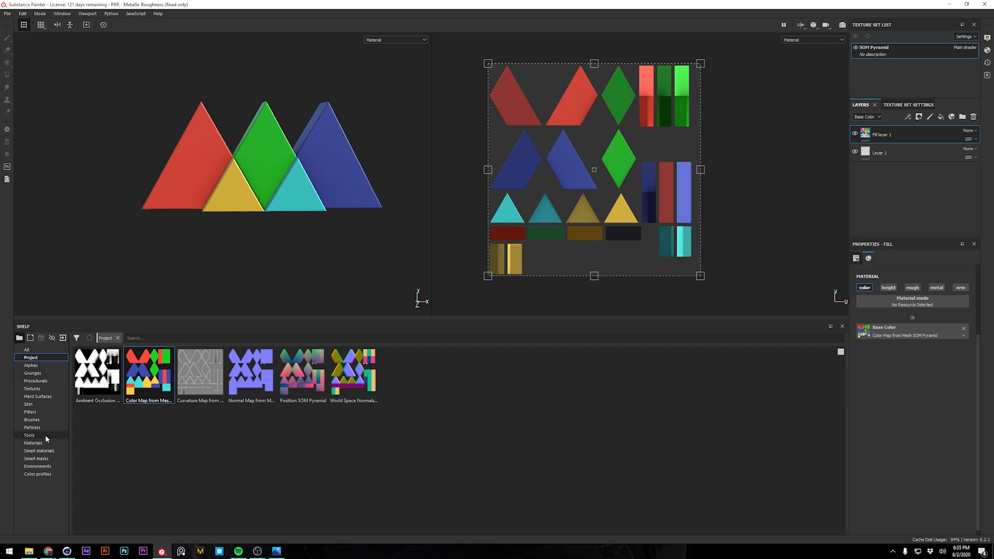
# Step: Show the shelf's Materials with smaller thumbnails and filter them to the allegorithmic folder
pyautogui.click(34, 444)
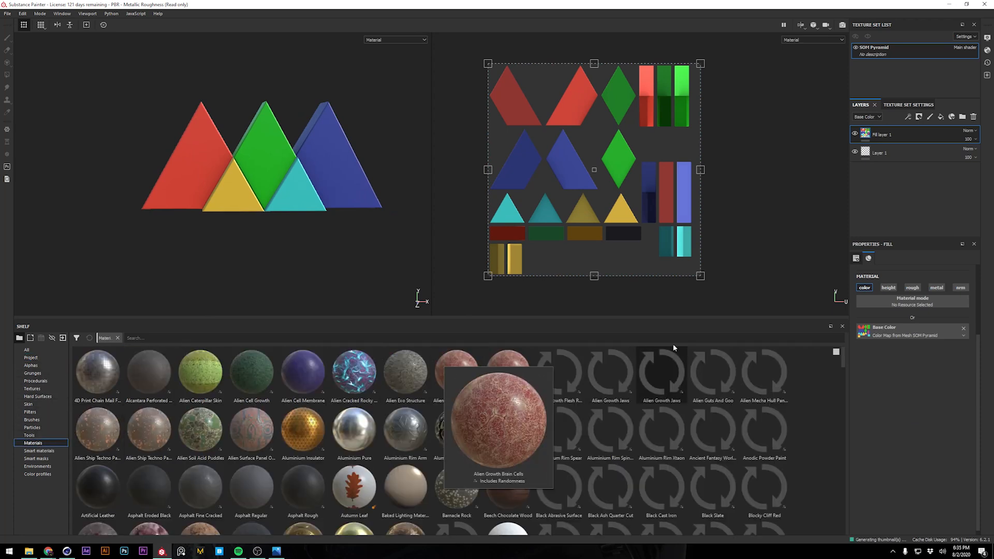
pyautogui.keyDown('ctrl'); pyautogui.scroll(-2, 451, 375); pyautogui.keyUp('ctrl')
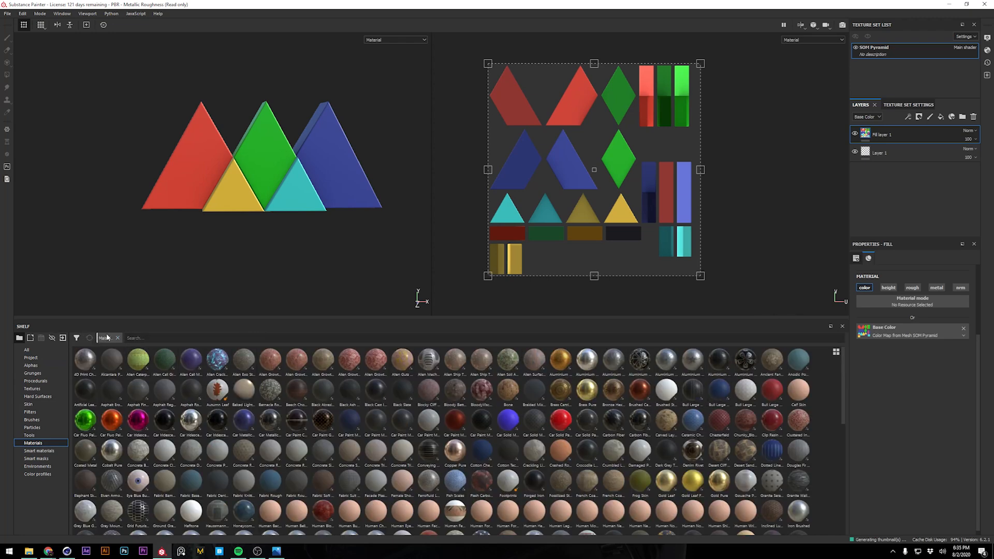
pyautogui.click(78, 338)
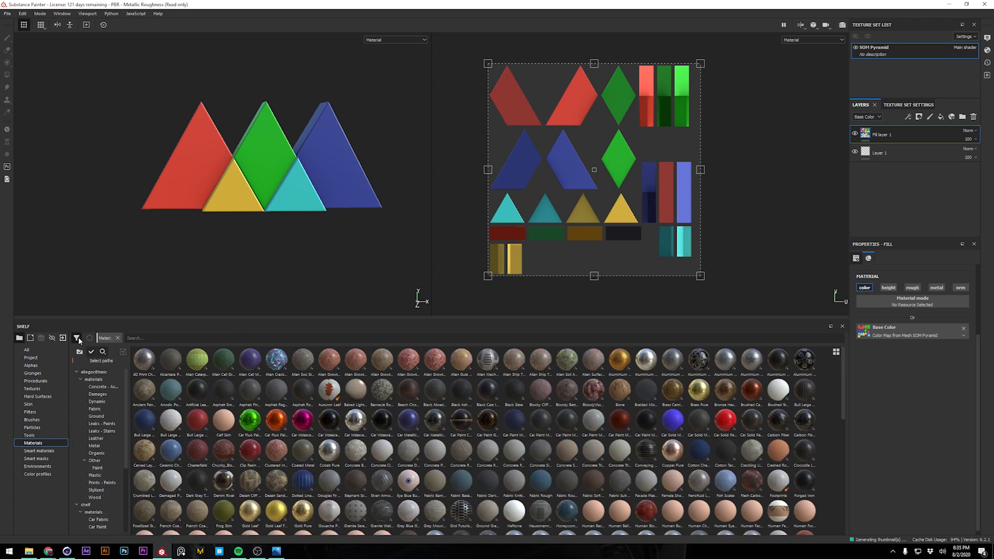
pyautogui.click(94, 372)
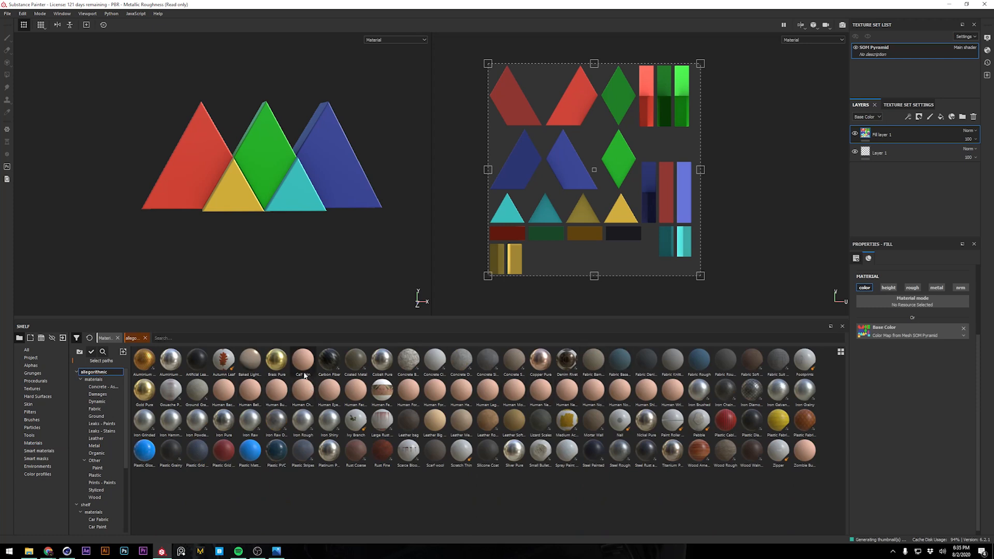
# Step: Apply the Plastic Glossy Pure material to the logo as a new layer and turn off its color channel
pyautogui.moveTo(304, 375)
pyautogui.moveTo(235, 453)
pyautogui.moveTo(145, 451)
pyautogui.mouseDown()
pyautogui.moveTo(193, 403)
pyautogui.moveTo(272, 189)
pyautogui.moveTo(255, 201)
pyautogui.moveTo(313, 178)
pyautogui.mouseUp()
pyautogui.keyDown('shift'); pyautogui.moveTo(313, 177); pyautogui.dragTo(291, 177, button='right'); pyautogui.keyUp('shift')
pyautogui.keyDown('alt'); pyautogui.moveTo(285, 175); pyautogui.dragTo(239, 173); pyautogui.keyUp('alt')
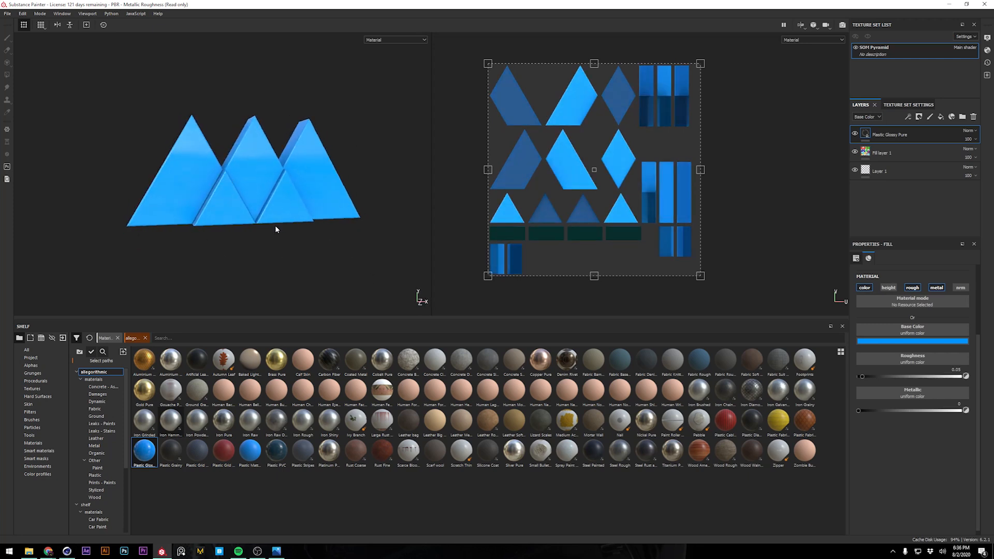
pyautogui.click(863, 288)
pyautogui.click(865, 288)
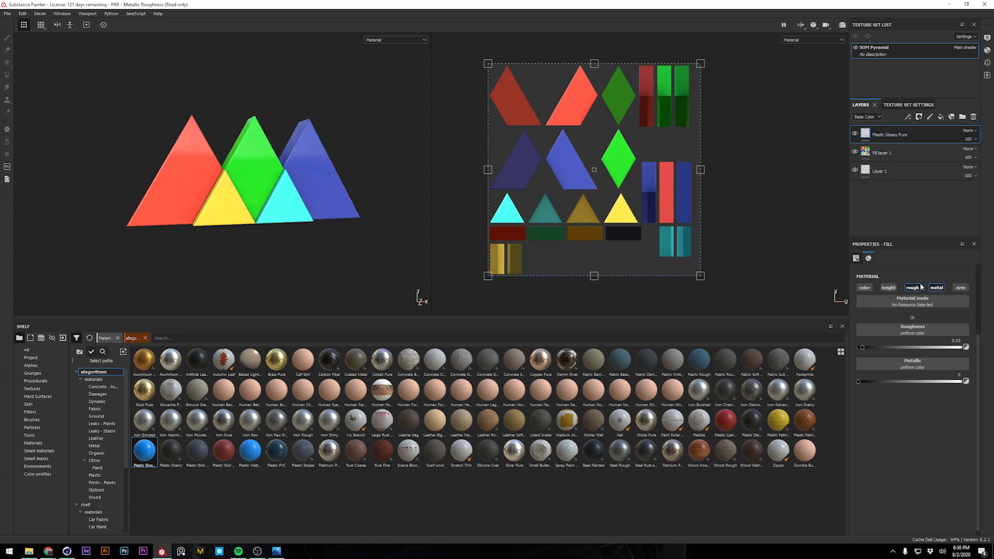
# Step: Apply the Aluminium Insulator material as a new layer and shrink its tiling to about a third of the UV square's width
pyautogui.keyDown('alt'); pyautogui.moveTo(218, 201); pyautogui.dragTo(264, 201); pyautogui.keyUp('alt')
pyautogui.keyDown('alt'); pyautogui.moveTo(277, 183); pyautogui.dragTo(278, 207, button='middle'); pyautogui.keyUp('alt')
pyautogui.keyDown('alt'); pyautogui.moveTo(278, 207); pyautogui.dragTo(348, 189, button='right'); pyautogui.keyUp('alt')
pyautogui.keyDown('alt'); pyautogui.moveTo(304, 191); pyautogui.dragTo(321, 172, button='middle'); pyautogui.keyUp('alt')
pyautogui.keyDown('alt'); pyautogui.moveTo(321, 174); pyautogui.dragTo(288, 181); pyautogui.keyUp('alt')
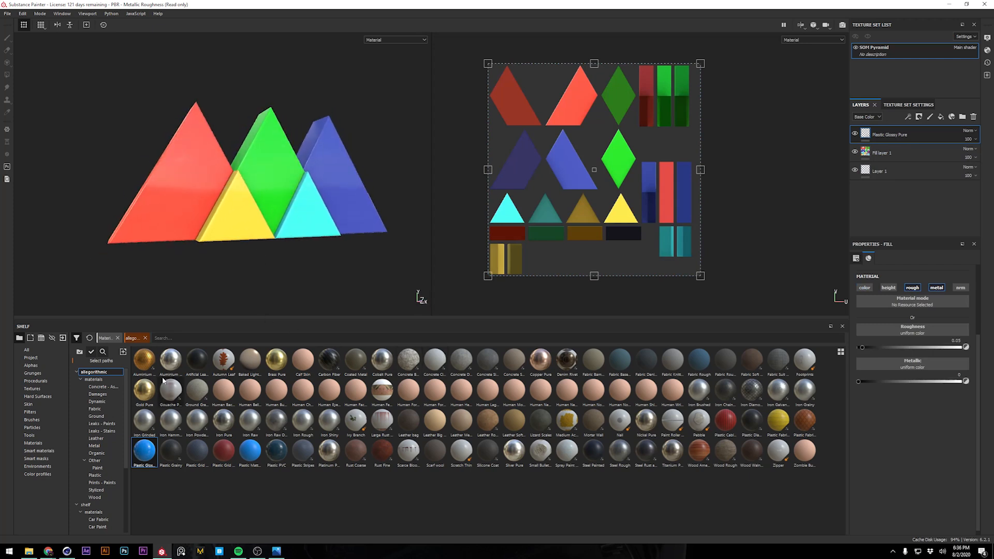
pyautogui.moveTo(143, 369); pyautogui.dragTo(309, 216)
pyautogui.keyDown('shift'); pyautogui.moveTo(488, 276); pyautogui.dragTo(626, 138); pyautogui.keyUp('shift')
pyautogui.moveTo(228, 171)
pyautogui.keyDown('alt'); pyautogui.mouseDown()
pyautogui.moveTo(210, 173)
pyautogui.moveTo(244, 206)
pyautogui.moveTo(270, 174)
pyautogui.mouseUp(); pyautogui.keyUp('alt')
pyautogui.moveTo(272, 173)
pyautogui.keyDown('shift'); pyautogui.mouseDown(button='right')
pyautogui.moveTo(366, 157)
pyautogui.moveTo(355, 160)
pyautogui.mouseUp(button='right'); pyautogui.keyUp('shift')
pyautogui.keyDown('alt'); pyautogui.moveTo(223, 186); pyautogui.dragTo(230, 200); pyautogui.keyUp('alt')
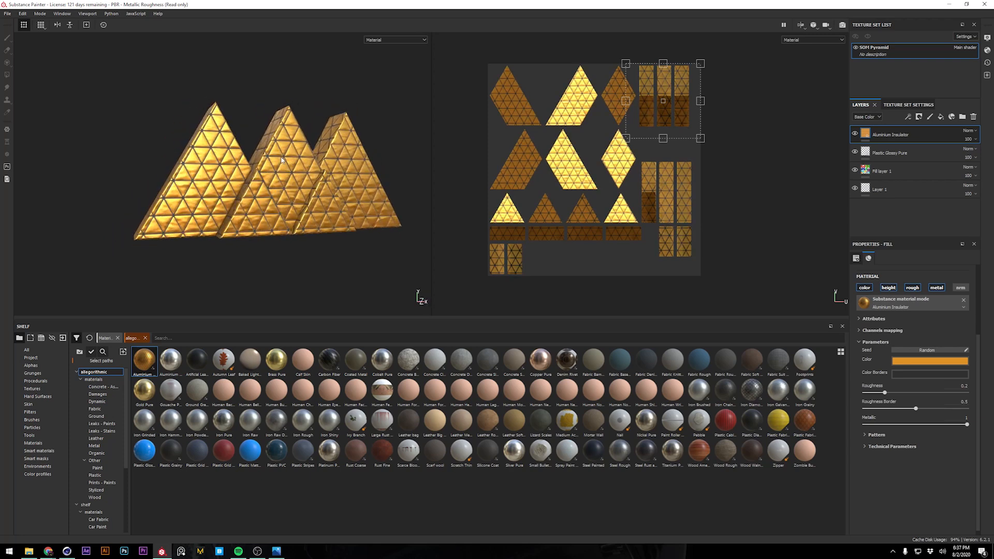
# Step: Turn off the color channel of the Aluminium Insulator layer and inspect the relief from several angles
pyautogui.click(864, 288)
pyautogui.keyDown('alt'); pyautogui.moveTo(264, 159); pyautogui.dragTo(302, 193); pyautogui.keyUp('alt')
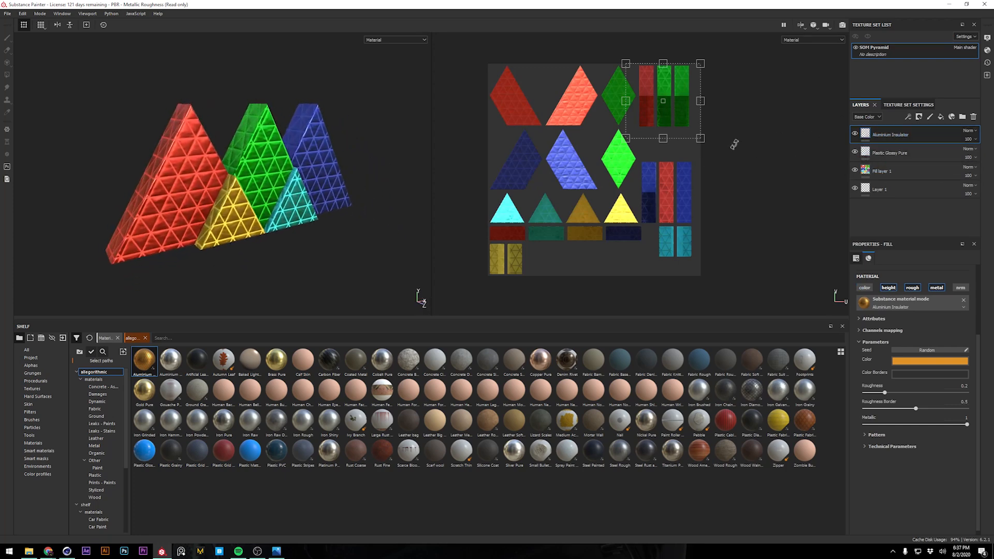
pyautogui.keyDown('alt'); pyautogui.moveTo(273, 211); pyautogui.dragTo(284, 200); pyautogui.keyUp('alt')
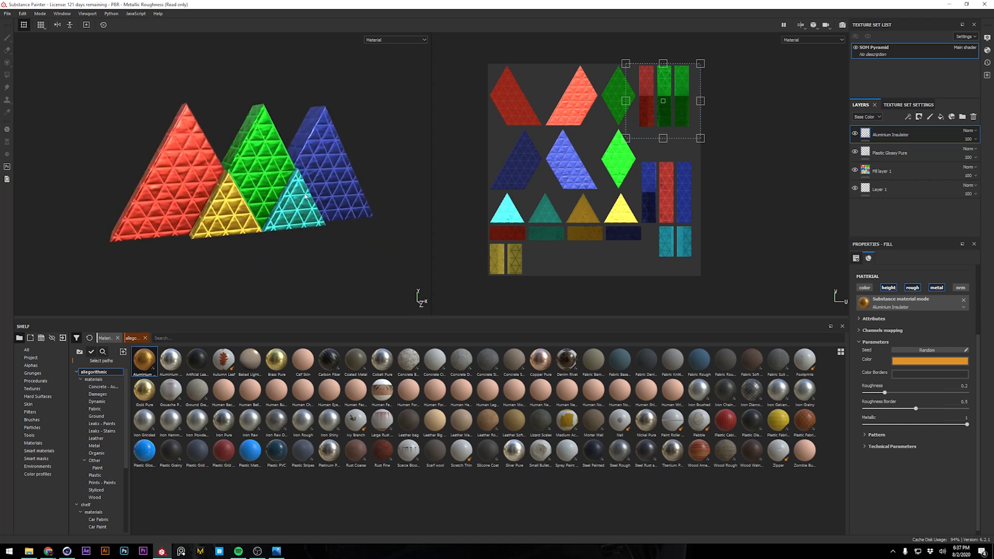
pyautogui.keyDown('alt'); pyautogui.moveTo(283, 202); pyautogui.dragTo(257, 178); pyautogui.keyUp('alt')
pyautogui.keyDown('alt'); pyautogui.moveTo(257, 178); pyautogui.dragTo(300, 145, button='right'); pyautogui.keyUp('alt')
pyautogui.keyDown('alt'); pyautogui.moveTo(300, 145); pyautogui.dragTo(321, 122, button='middle'); pyautogui.keyUp('alt')
pyautogui.keyDown('alt'); pyautogui.moveTo(321, 122); pyautogui.dragTo(296, 113); pyautogui.keyUp('alt')
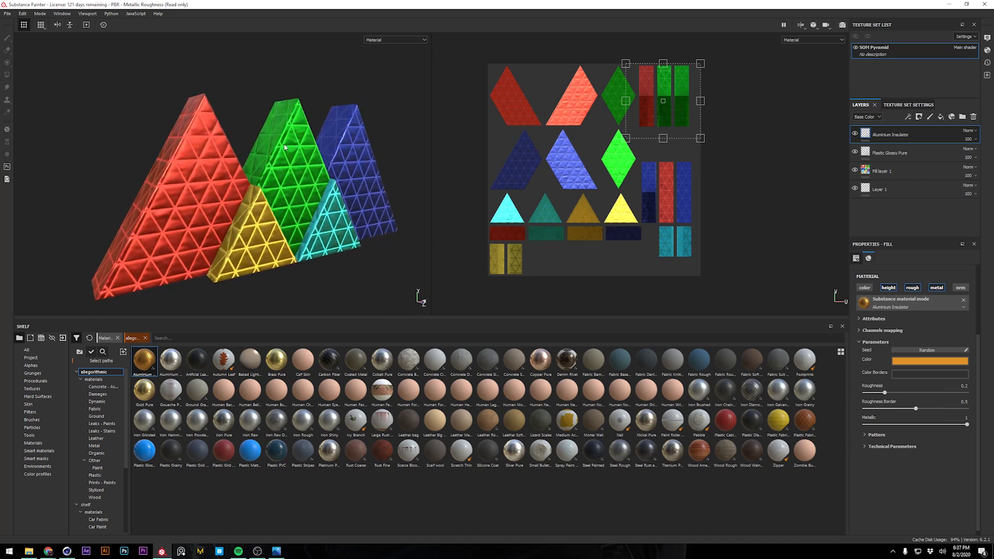
pyautogui.keyDown('alt'); pyautogui.moveTo(257, 195); pyautogui.dragTo(231, 182); pyautogui.keyUp('alt')
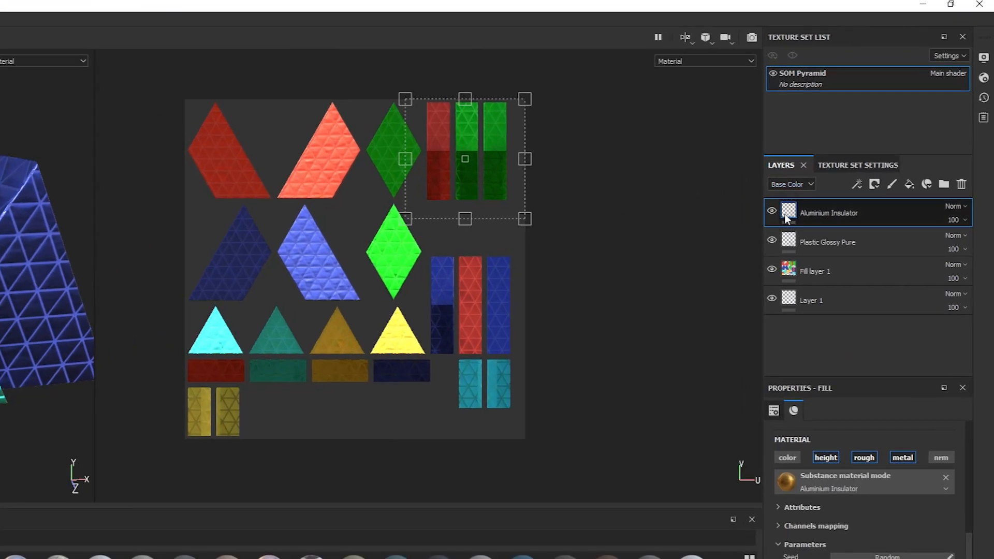
# Step: Add a black mask to the Aluminium Insulator layer and undo a test brush stroke painted on the red triangle
pyautogui.click(875, 184)
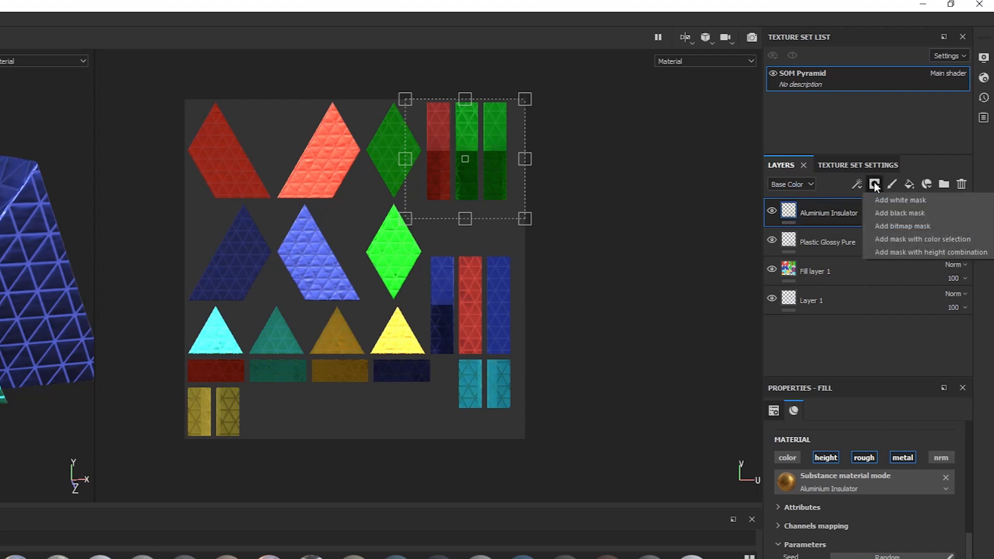
pyautogui.click(893, 213)
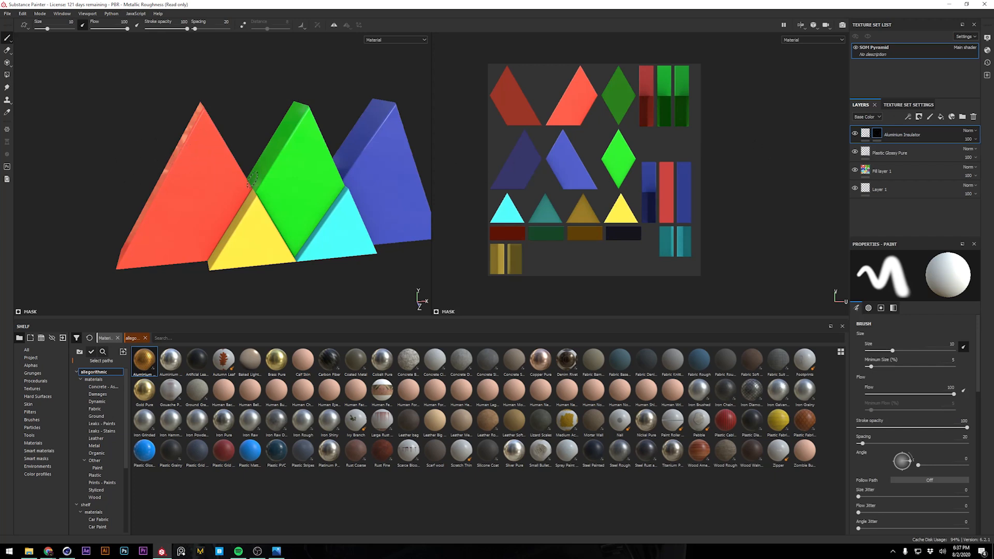
pyautogui.moveTo(199, 169)
pyautogui.mouseDown()
pyautogui.moveTo(212, 187)
pyautogui.moveTo(181, 199)
pyautogui.moveTo(207, 202)
pyautogui.moveTo(192, 192)
pyautogui.moveTo(197, 181)
pyautogui.moveTo(189, 217)
pyautogui.moveTo(192, 197)
pyautogui.mouseUp()
pyautogui.hotkey('ctrl', 'z')
# Step: Add a Metal Edge Wear generator to the Aluminium Insulator layer's black mask
pyautogui.keyDown('alt'); pyautogui.moveTo(299, 209); pyautogui.dragTo(278, 208); pyautogui.keyUp('alt')
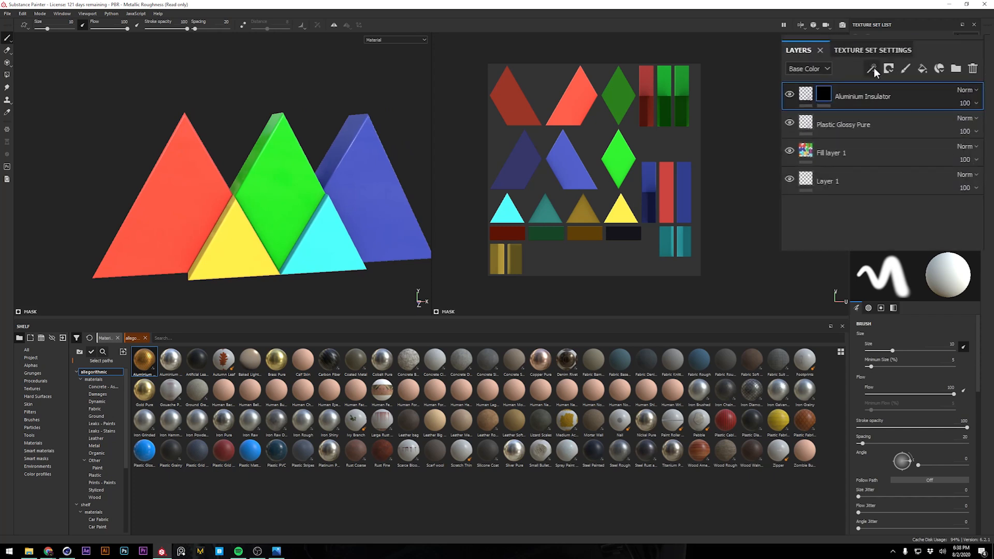
pyautogui.click(873, 69)
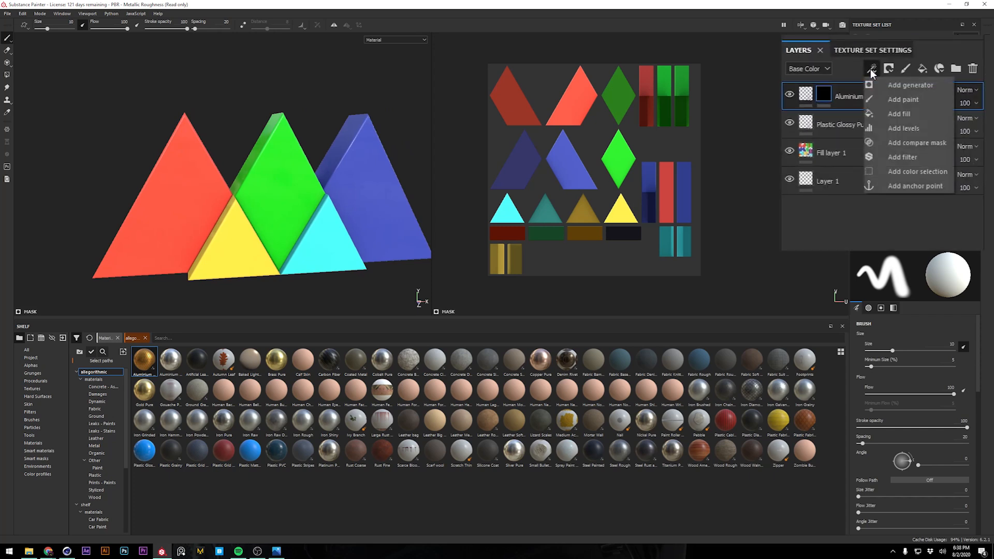
pyautogui.click(906, 85)
pyautogui.click(918, 274)
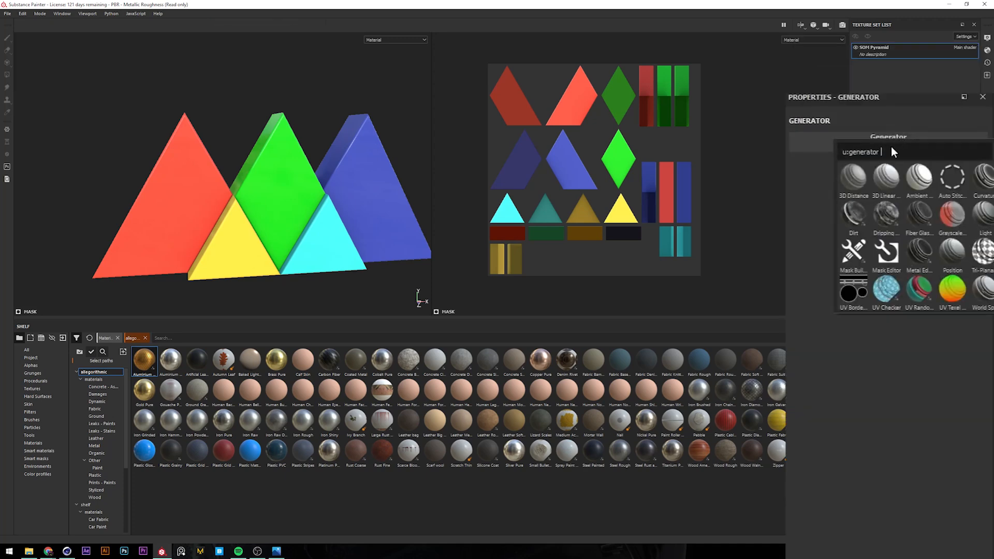
pyautogui.click(918, 253)
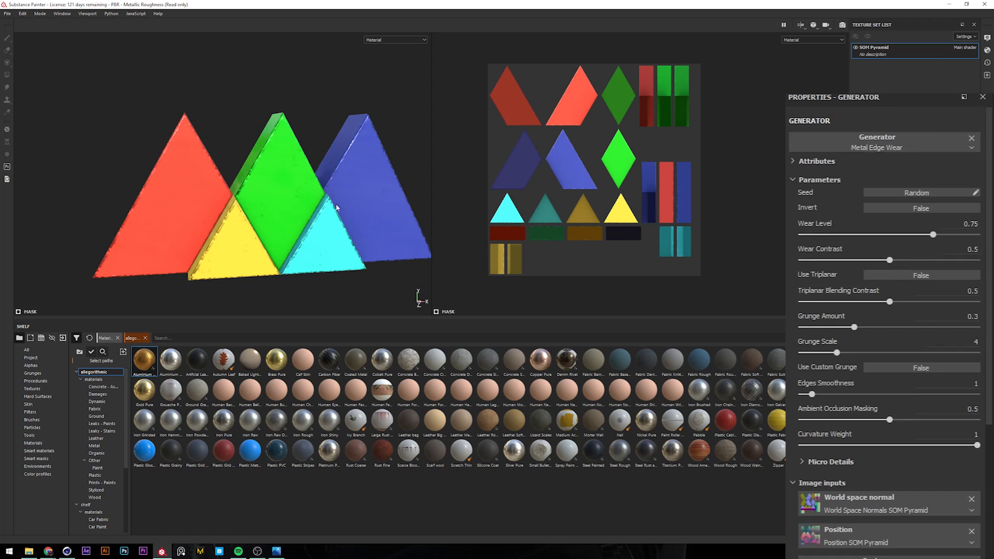
pyautogui.keyDown('alt'); pyautogui.moveTo(239, 161); pyautogui.dragTo(296, 133); pyautogui.keyUp('alt')
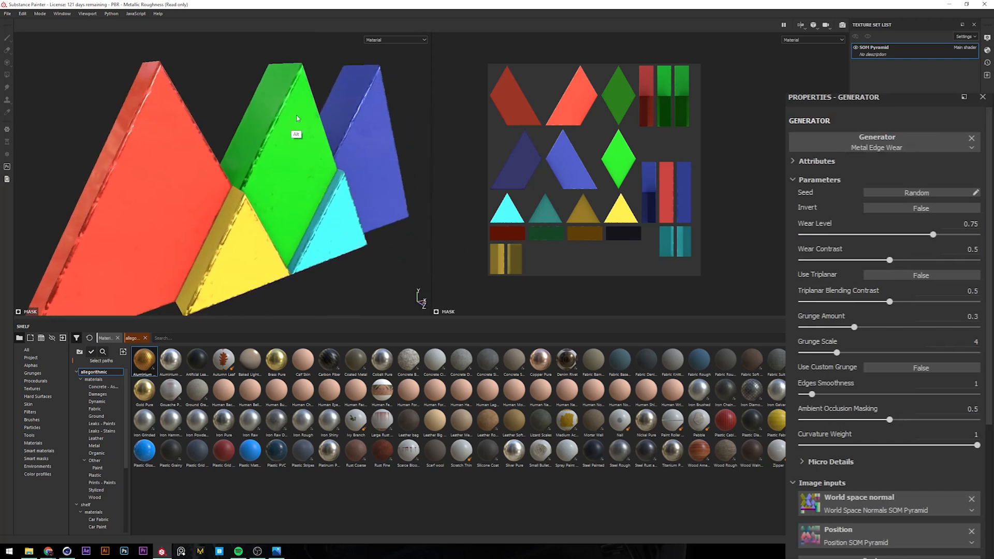
pyautogui.keyDown('alt'); pyautogui.moveTo(133, 154); pyautogui.dragTo(271, 204); pyautogui.keyUp('alt')
pyautogui.keyDown('alt'); pyautogui.moveTo(126, 186); pyautogui.dragTo(107, 202); pyautogui.keyUp('alt')
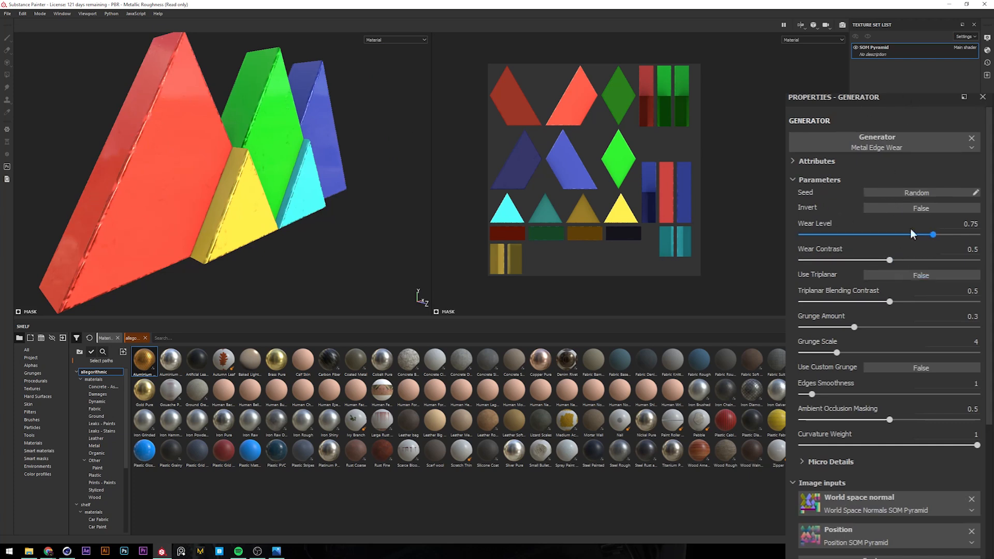
# Step: Set the Metal Edge Wear generator's Wear Level to 0.84, Wear Contrast to 0.41 and Grunge Amount to 0.46
pyautogui.moveTo(933, 234)
pyautogui.mouseDown()
pyautogui.moveTo(846, 234)
pyautogui.moveTo(982, 241)
pyautogui.moveTo(949, 235)
pyautogui.mouseUp()
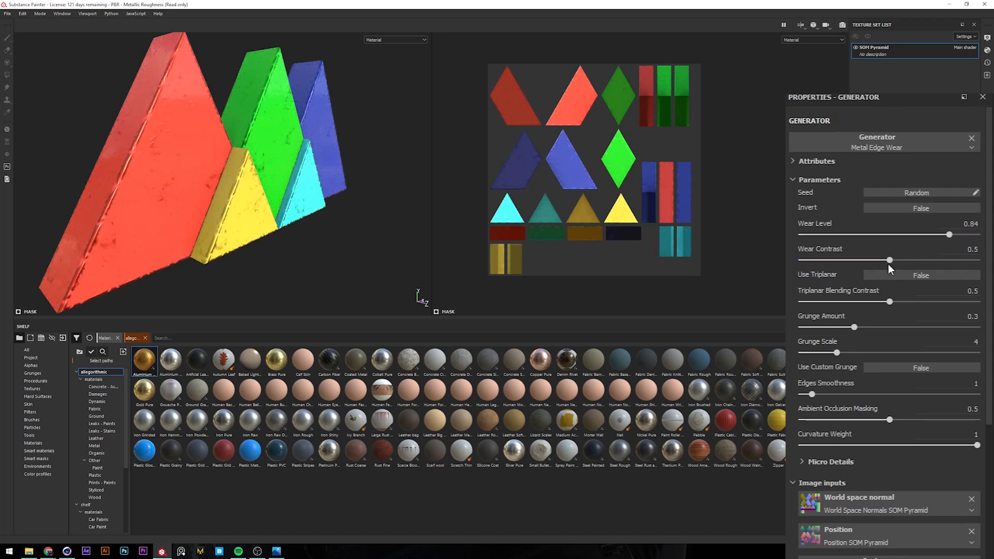
pyautogui.moveTo(889, 260)
pyautogui.mouseDown()
pyautogui.moveTo(946, 259)
pyautogui.moveTo(859, 260)
pyautogui.moveTo(872, 244)
pyautogui.moveTo(874, 259)
pyautogui.mouseUp()
pyautogui.moveTo(855, 331); pyautogui.dragTo(882, 327)
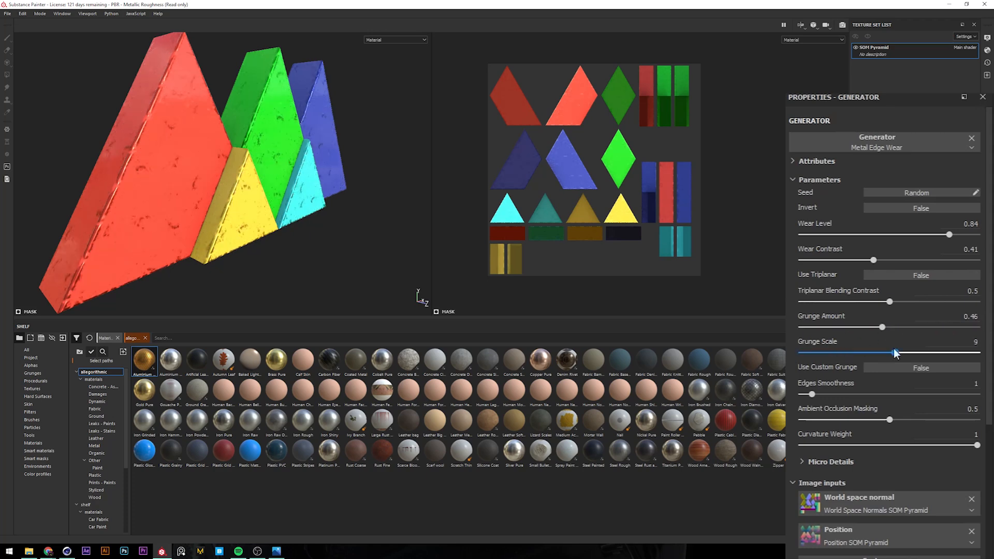
pyautogui.keyDown('alt'); pyautogui.moveTo(216, 186); pyautogui.dragTo(181, 194); pyautogui.keyUp('alt')
pyautogui.keyDown('alt'); pyautogui.moveTo(167, 194); pyautogui.dragTo(303, 206); pyautogui.keyUp('alt')
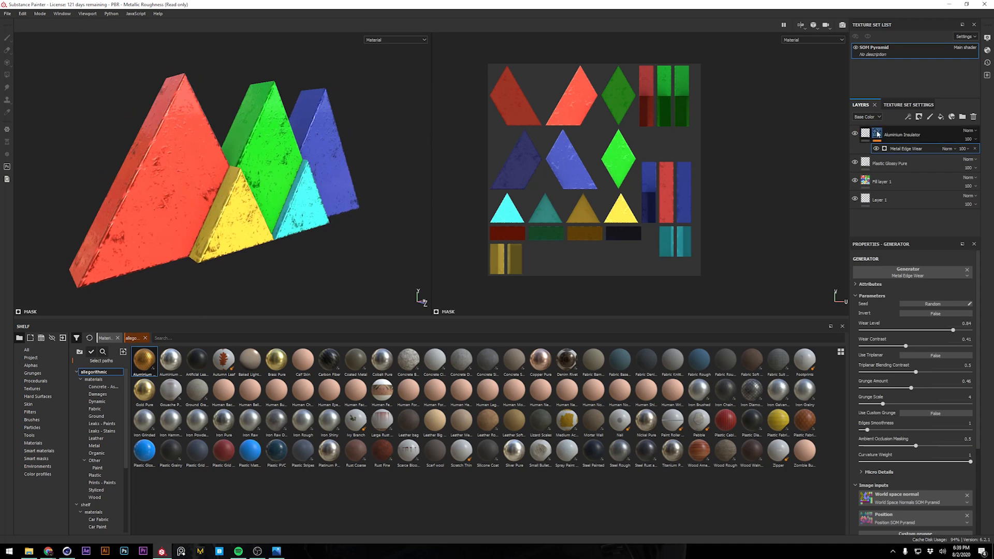
# Step: Add a second generator, Dirt, above Metal Edge Wear in the Aluminium Insulator layer's mask
pyautogui.click(883, 136)
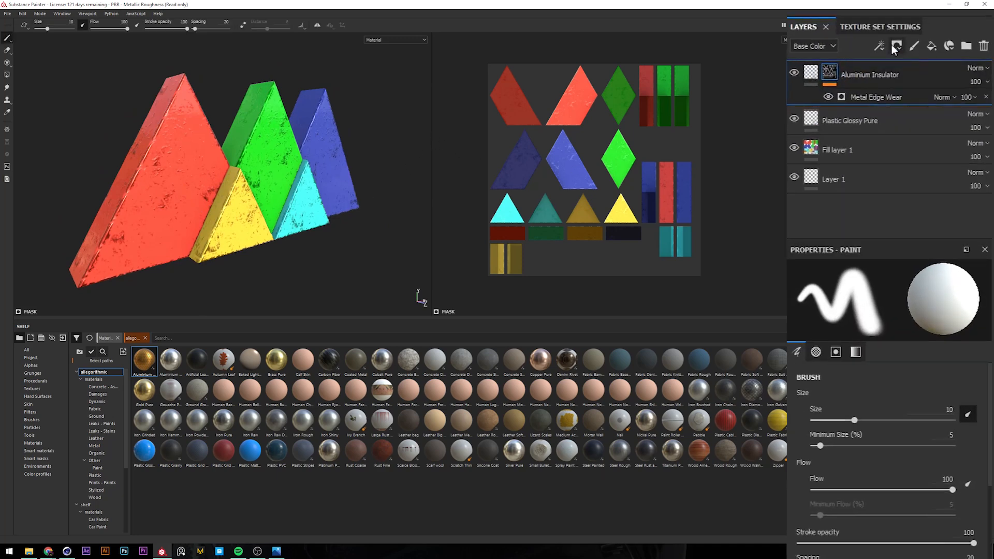
pyautogui.click(881, 45)
pyautogui.click(901, 60)
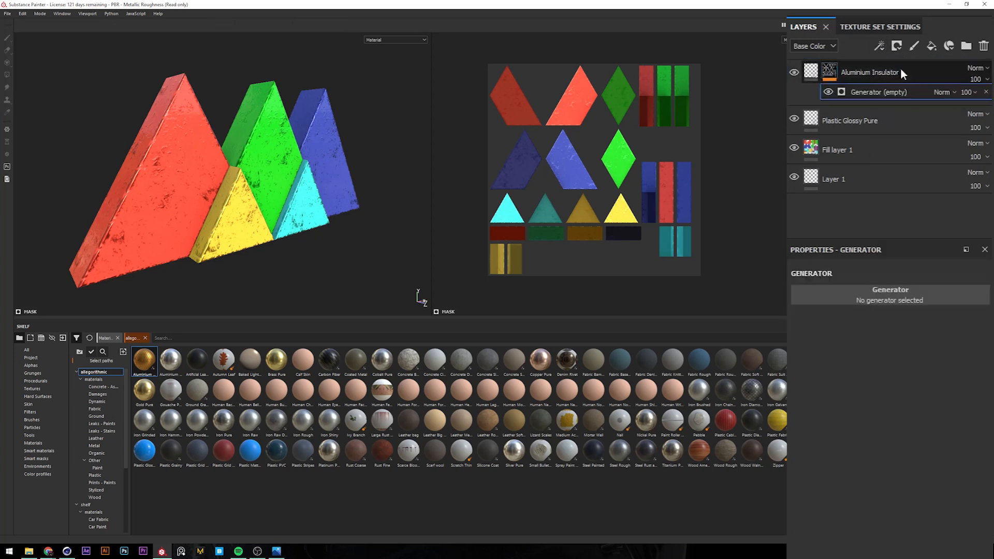
pyautogui.click(924, 298)
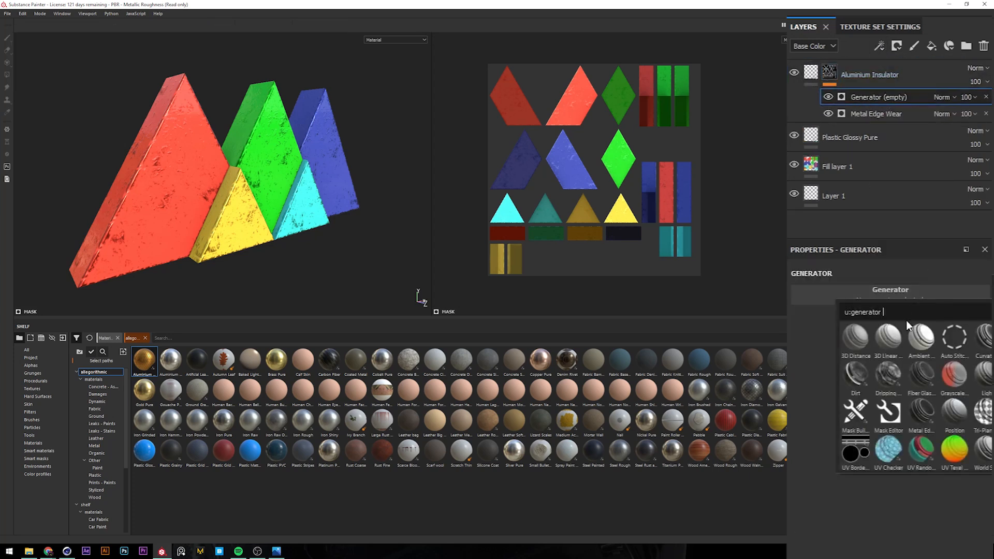
pyautogui.click(857, 378)
pyautogui.keyDown('alt'); pyautogui.moveTo(287, 182); pyautogui.dragTo(290, 211); pyautogui.keyUp('alt')
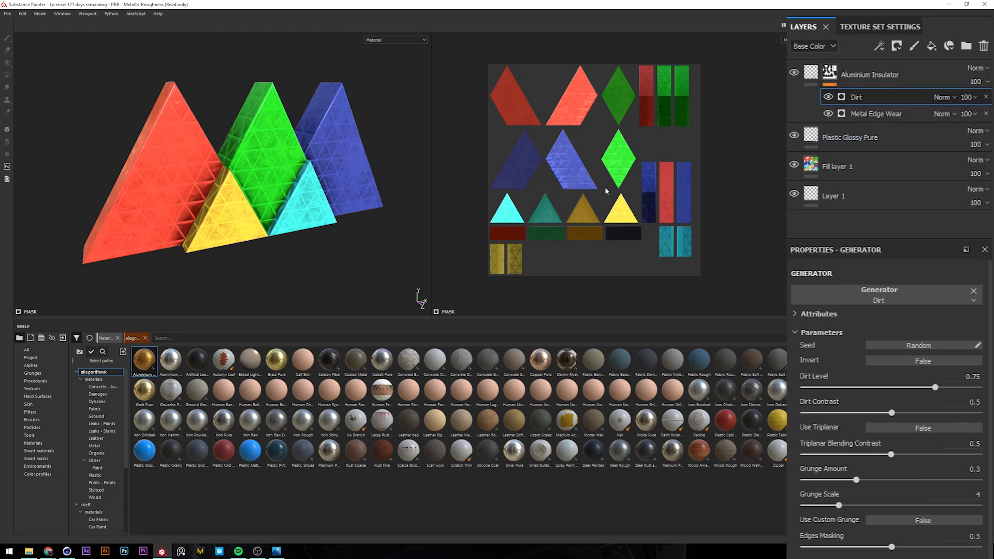
pyautogui.keyDown('alt'); pyautogui.moveTo(264, 190); pyautogui.dragTo(270, 196); pyautogui.keyUp('alt')
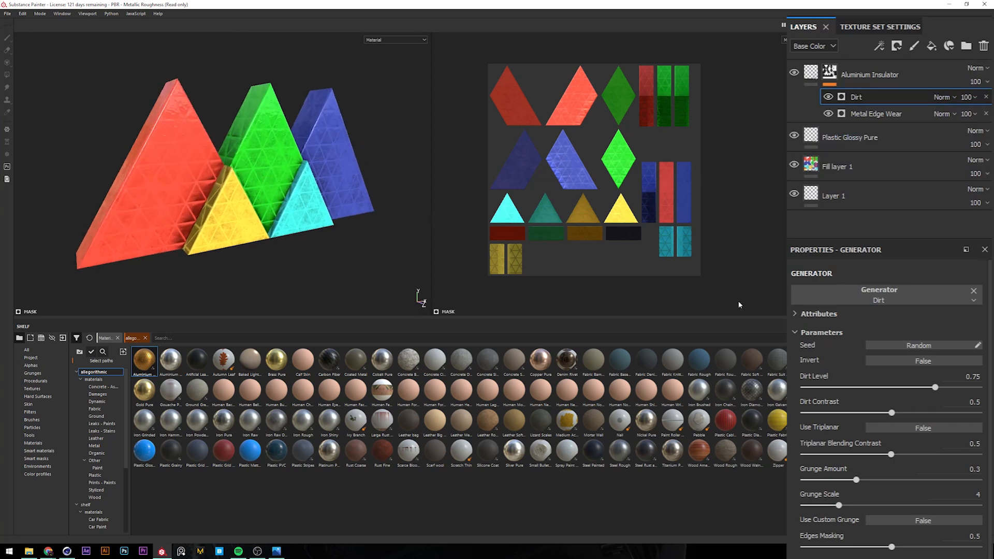
# Step: Set the Dirt generator's Dirt Level to 0.76, Dirt Contrast to 0.79 and Grunge Amount to 0.31
pyautogui.moveTo(930, 387); pyautogui.dragTo(942, 413)
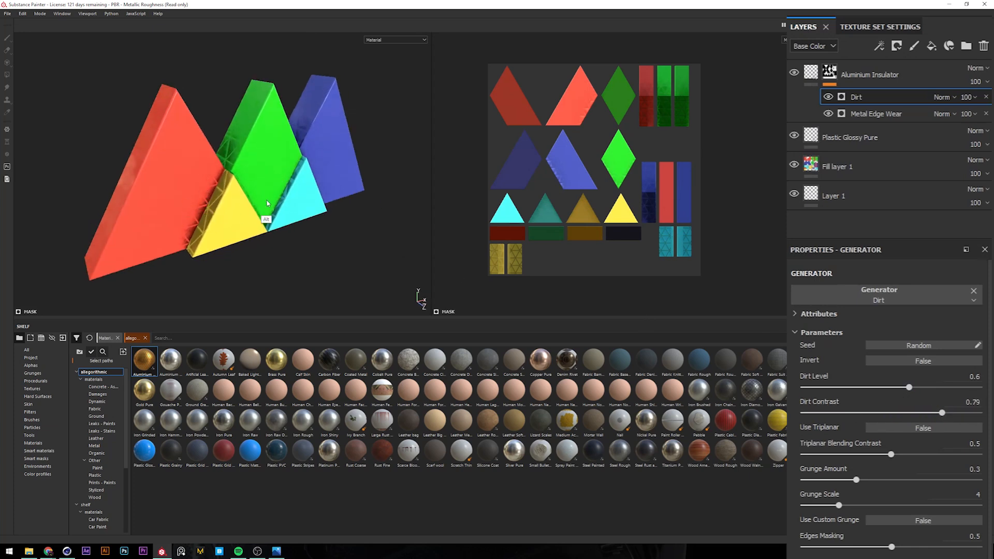
pyautogui.moveTo(910, 394); pyautogui.dragTo(937, 383)
pyautogui.moveTo(856, 480)
pyautogui.mouseDown()
pyautogui.moveTo(905, 480)
pyautogui.moveTo(845, 479)
pyautogui.moveTo(857, 479)
pyautogui.mouseUp()
pyautogui.keyDown('alt'); pyautogui.moveTo(406, 251); pyautogui.dragTo(396, 153); pyautogui.keyUp('alt')
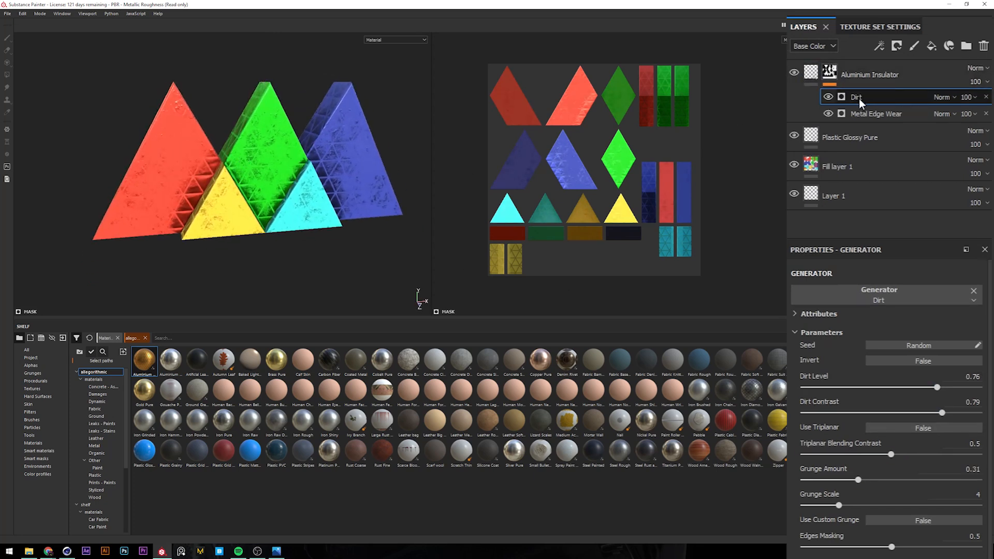
# Step: Change the Dirt generator's blend mode to Linear dodge (Add) and set its Grunge Amount to 0.35
pyautogui.click(941, 97)
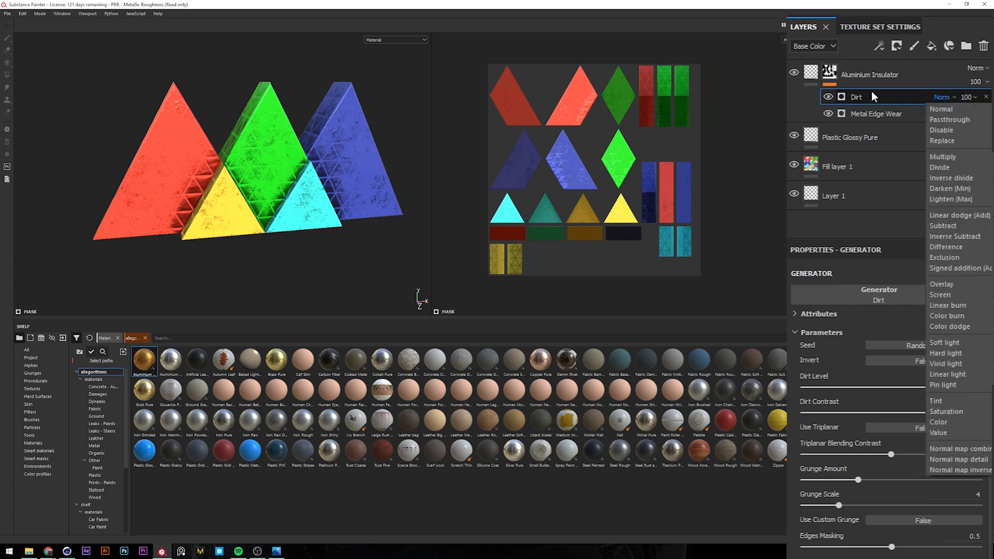
pyautogui.click(960, 215)
pyautogui.keyDown('alt'); pyautogui.moveTo(288, 226); pyautogui.dragTo(423, 215); pyautogui.keyUp('alt')
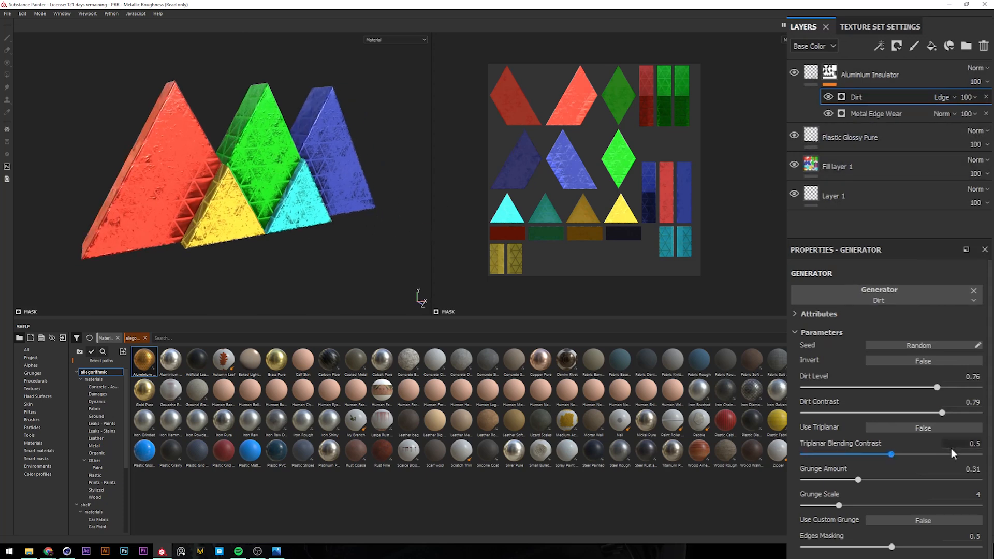
pyautogui.moveTo(858, 480)
pyautogui.mouseDown()
pyautogui.moveTo(840, 480)
pyautogui.moveTo(865, 480)
pyautogui.mouseUp()
pyautogui.keyDown('alt'); pyautogui.moveTo(306, 188); pyautogui.dragTo(296, 160); pyautogui.keyUp('alt')
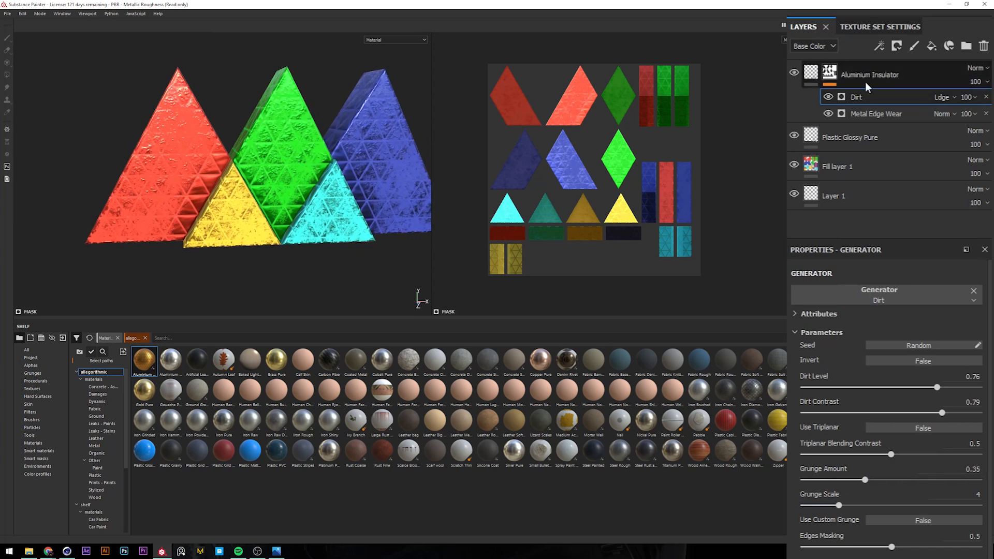
# Step: Add a Paint effect above Dirt in the Aluminium Insulator layer's mask and toggle the brush fill from black to white
pyautogui.click(880, 46)
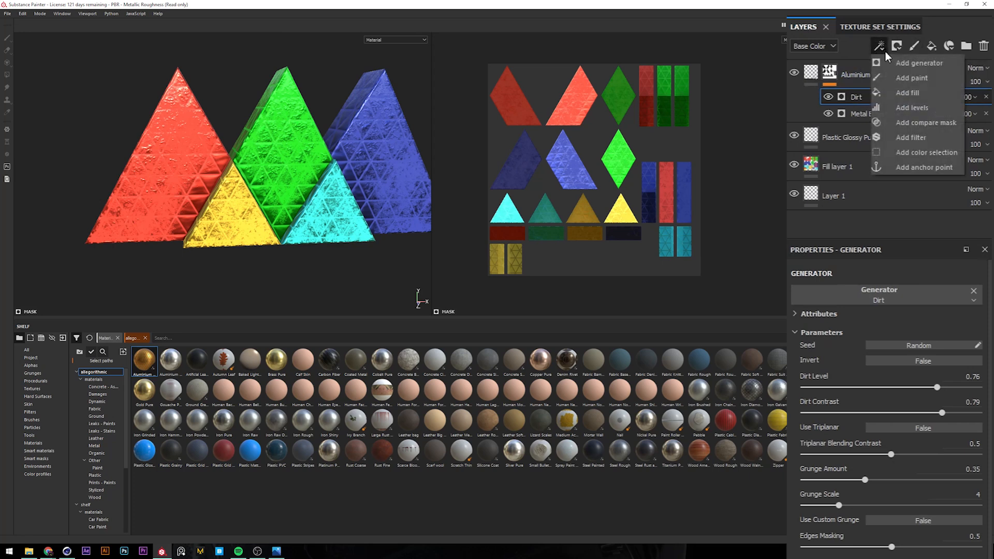
pyautogui.click(911, 78)
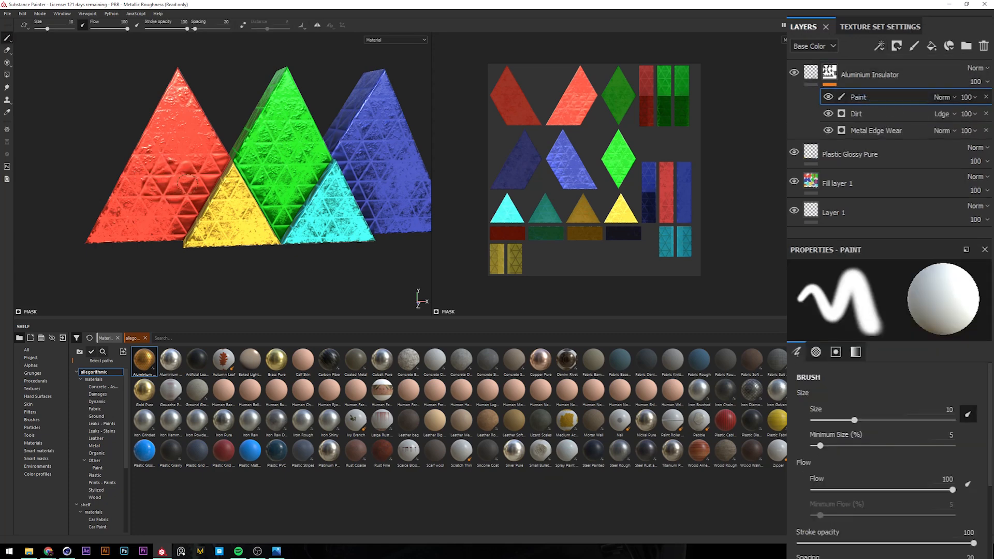
pyautogui.moveTo(187, 205)
pyautogui.keyDown('alt'); pyautogui.mouseDown()
pyautogui.moveTo(269, 202)
pyautogui.moveTo(212, 135)
pyautogui.moveTo(303, 125)
pyautogui.moveTo(235, 137)
pyautogui.moveTo(284, 131)
pyautogui.moveTo(189, 222)
pyautogui.moveTo(184, 202)
pyautogui.mouseUp(); pyautogui.keyUp('alt')
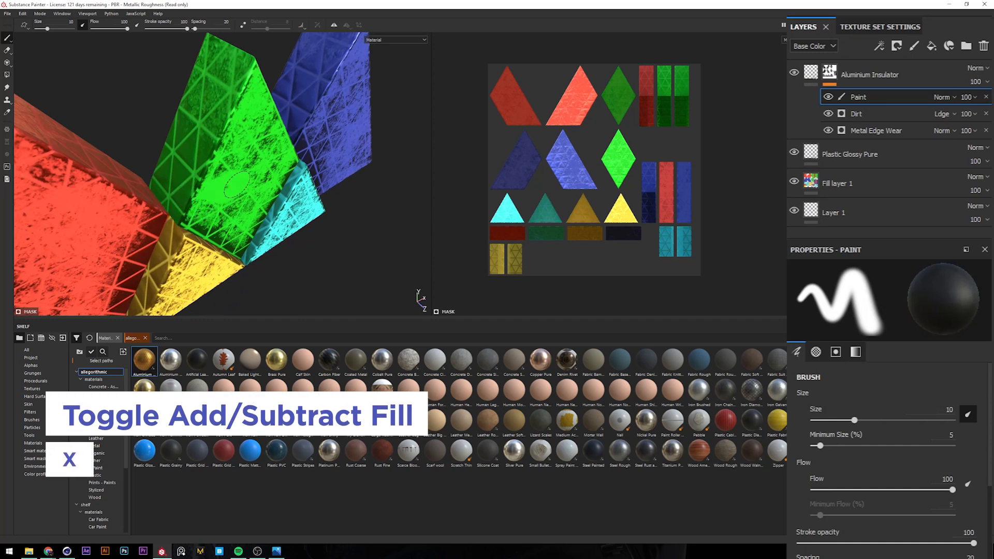
pyautogui.press('x')
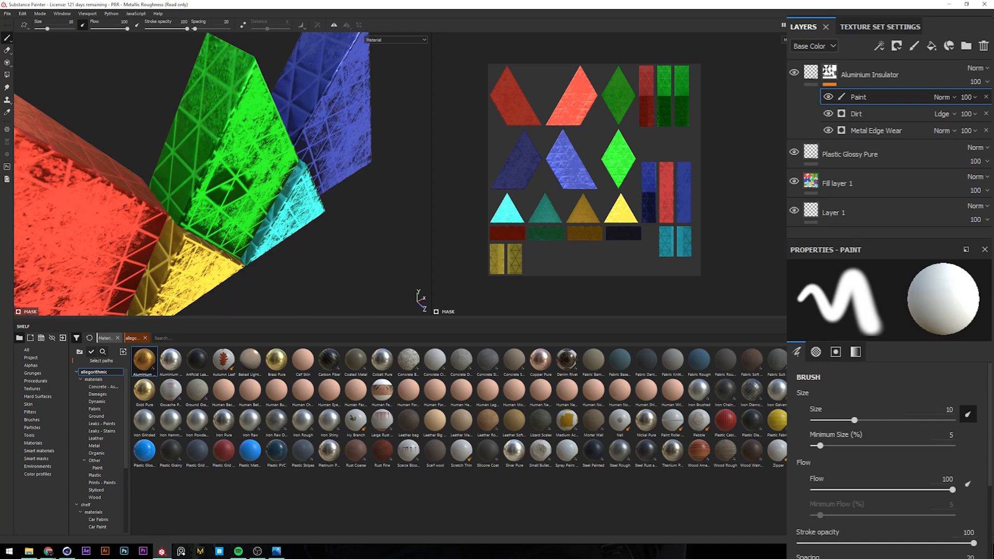
# Step: Enlarge the mask brush to size 20.78 for painting the red triangle's outer lower corner
pyautogui.keyDown('alt'); pyautogui.moveTo(226, 183); pyautogui.dragTo(252, 192); pyautogui.keyUp('alt')
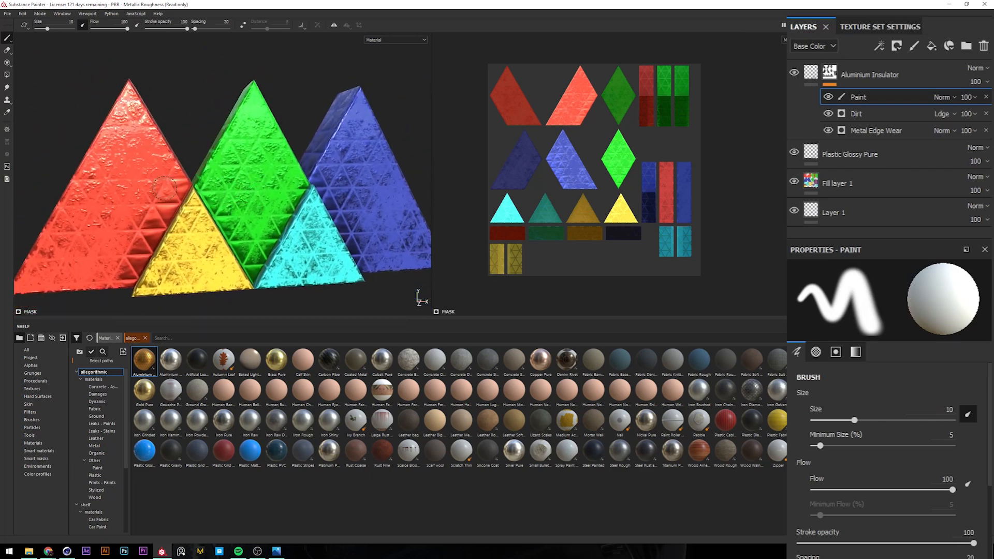
pyautogui.keyDown('alt'); pyautogui.moveTo(124, 246); pyautogui.dragTo(164, 205); pyautogui.keyUp('alt')
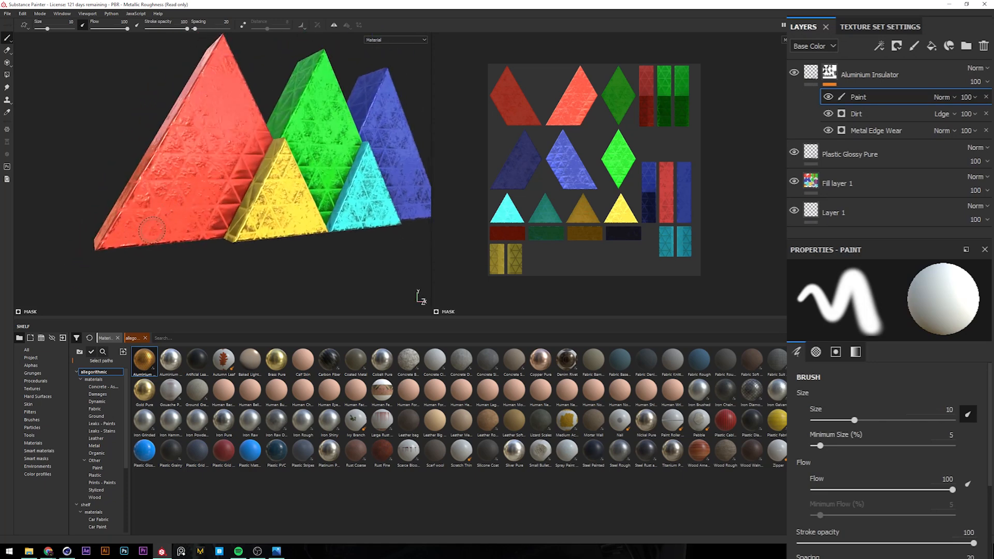
pyautogui.keyDown('ctrl'); pyautogui.moveTo(153, 228); pyautogui.dragTo(174, 217, button='right'); pyautogui.keyUp('ctrl')
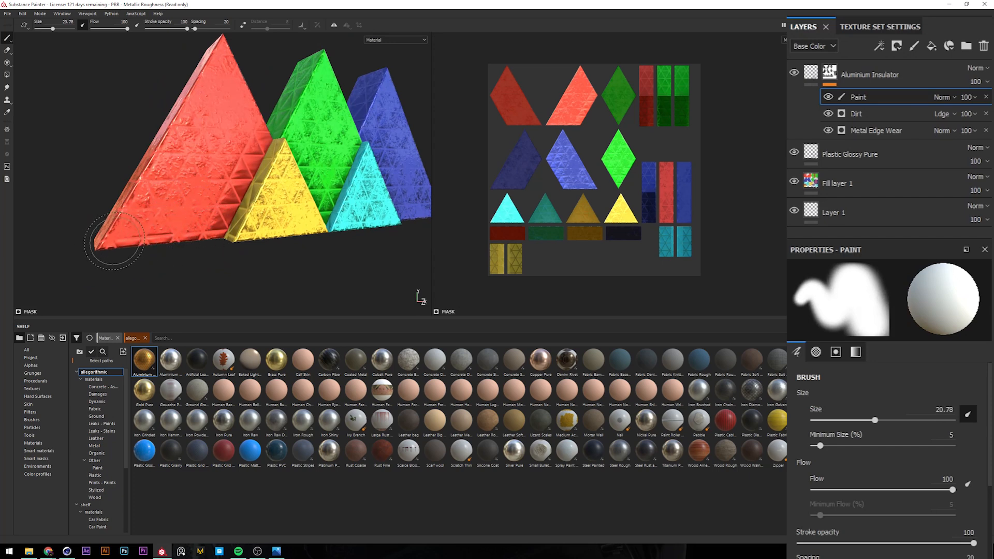
pyautogui.moveTo(223, 200)
pyautogui.keyDown('alt'); pyautogui.mouseDown()
pyautogui.moveTo(182, 204)
pyautogui.moveTo(224, 138)
pyautogui.moveTo(246, 204)
pyautogui.moveTo(215, 192)
pyautogui.moveTo(256, 181)
pyautogui.moveTo(200, 173)
pyautogui.moveTo(217, 189)
pyautogui.moveTo(217, 140)
pyautogui.moveTo(288, 158)
pyautogui.mouseUp(); pyautogui.keyUp('alt')
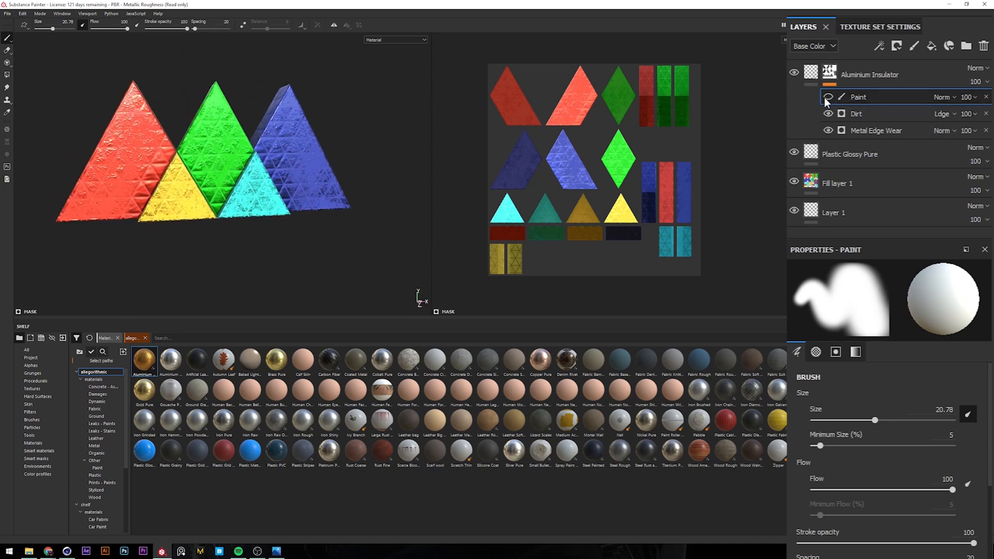
# Step: Hide and show the Aluminium Insulator layer to compare the logo with and without its wear and dirt
pyautogui.moveTo(181, 156)
pyautogui.keyDown('alt'); pyautogui.mouseDown()
pyautogui.moveTo(264, 176)
pyautogui.moveTo(278, 156)
pyautogui.moveTo(260, 178)
pyautogui.moveTo(288, 180)
pyautogui.moveTo(371, 150)
pyautogui.mouseUp(); pyautogui.keyUp('alt')
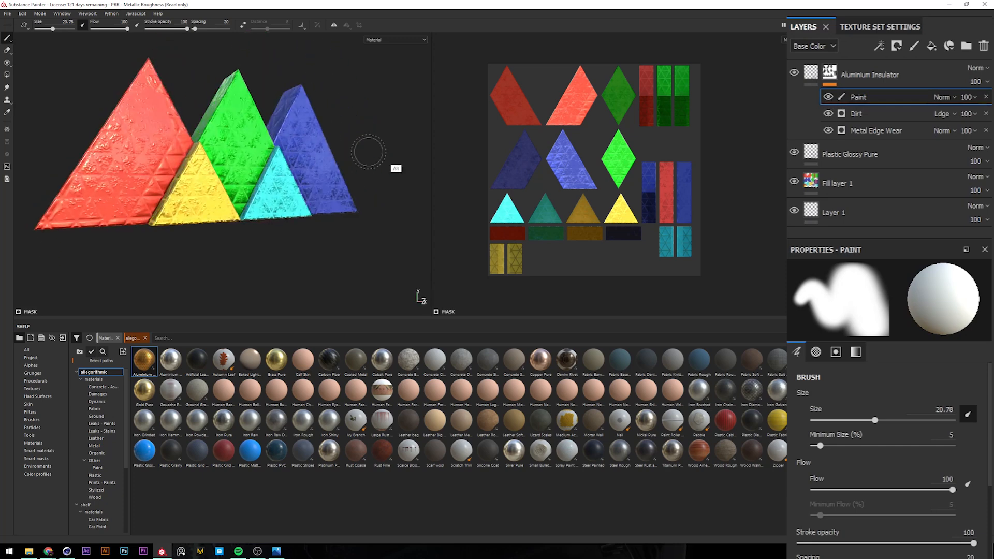
pyautogui.click(795, 73)
pyautogui.moveTo(284, 146)
pyautogui.keyDown('alt'); pyautogui.mouseDown()
pyautogui.moveTo(233, 176)
pyautogui.moveTo(277, 166)
pyautogui.mouseUp(); pyautogui.keyUp('alt')
pyautogui.moveTo(285, 150)
pyautogui.keyDown('shift'); pyautogui.mouseDown(button='right')
pyautogui.moveTo(271, 152)
pyautogui.moveTo(293, 148)
pyautogui.mouseUp(button='right'); pyautogui.keyUp('shift')
pyautogui.keyDown('alt'); pyautogui.moveTo(293, 147); pyautogui.dragTo(243, 158); pyautogui.keyUp('alt')
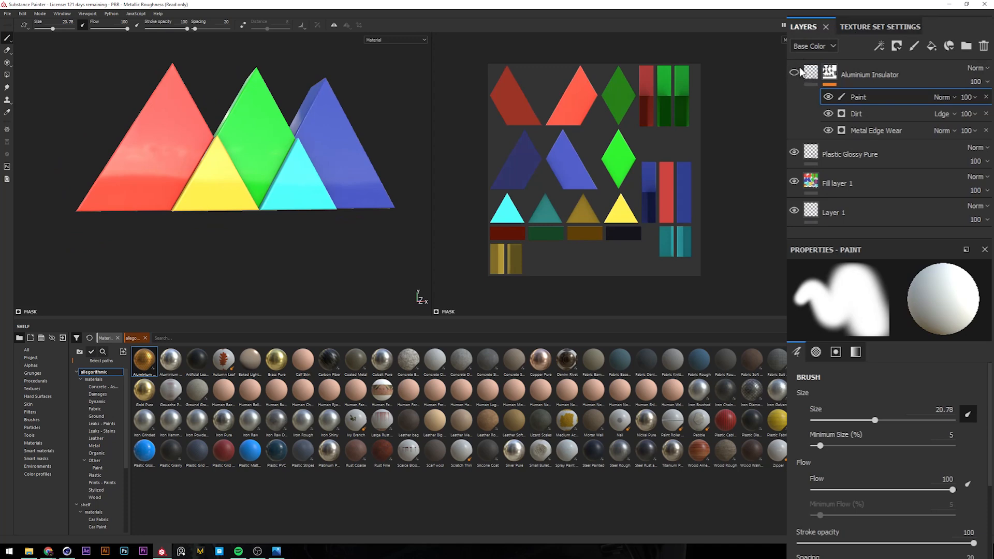
pyautogui.click(793, 73)
pyautogui.moveTo(267, 157)
pyautogui.keyDown('alt'); pyautogui.mouseDown()
pyautogui.moveTo(241, 135)
pyautogui.moveTo(242, 172)
pyautogui.moveTo(330, 154)
pyautogui.mouseUp(); pyautogui.keyUp('alt')
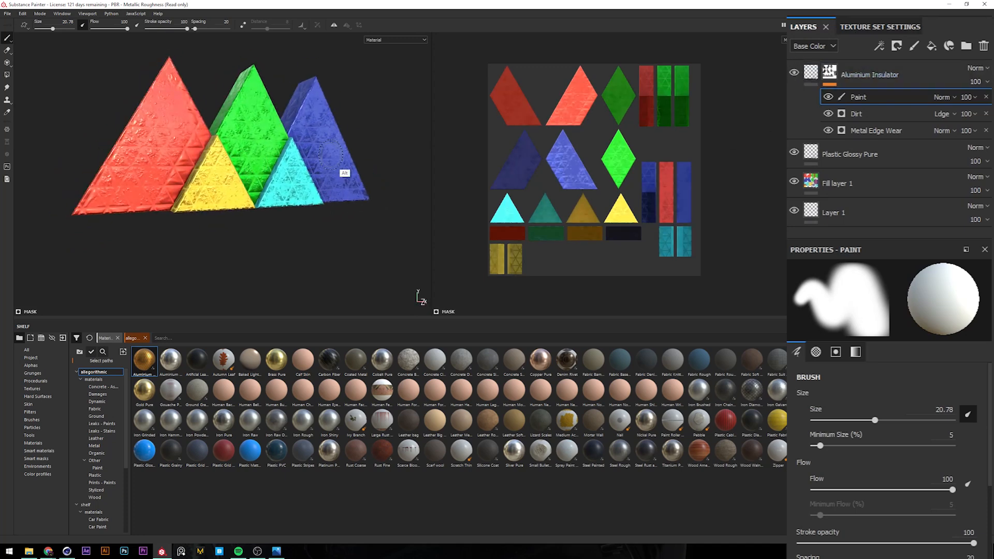
# Step: Hide the Aluminium Insulator layer and select the Plastic Glossy Pure layer
pyautogui.click(793, 74)
pyautogui.click(811, 154)
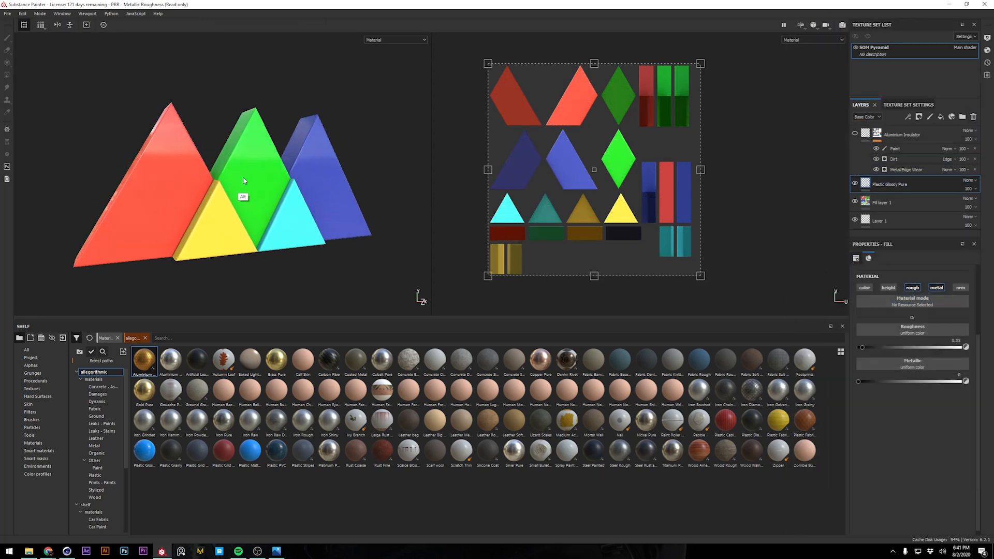
pyautogui.keyDown('alt'); pyautogui.moveTo(244, 195); pyautogui.dragTo(266, 164); pyautogui.keyUp('alt')
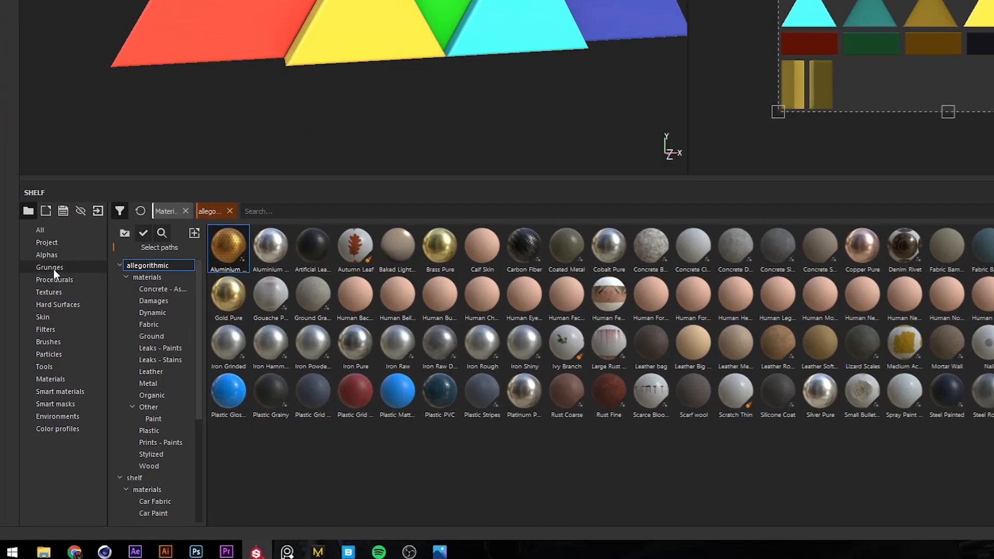
# Step: Search the Grunges shelf for "finger" and assign Grunge Fingerprints Smeared to the Plastic Glossy Pure layer's Roughness
pyautogui.click(54, 267)
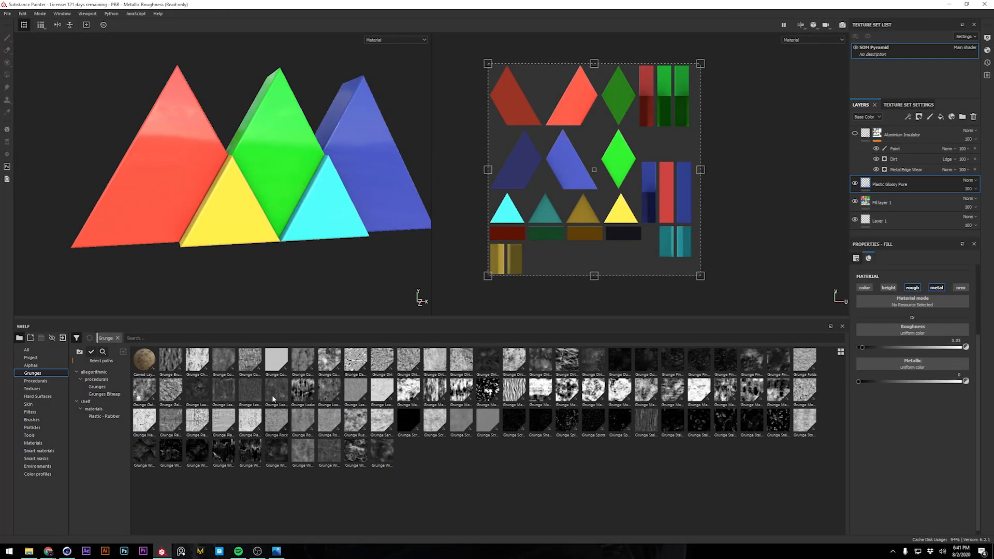
pyautogui.moveTo(273, 398)
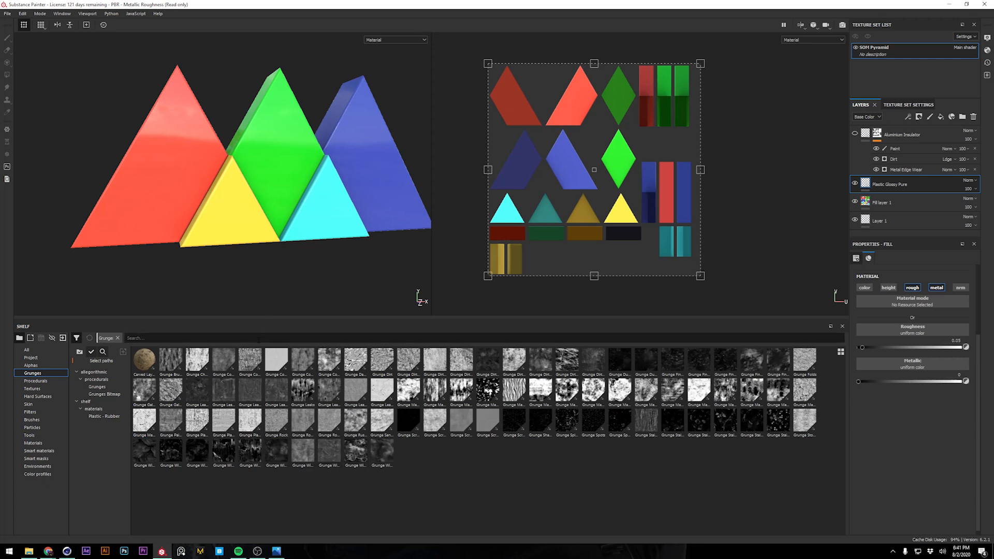
pyautogui.write('finger')
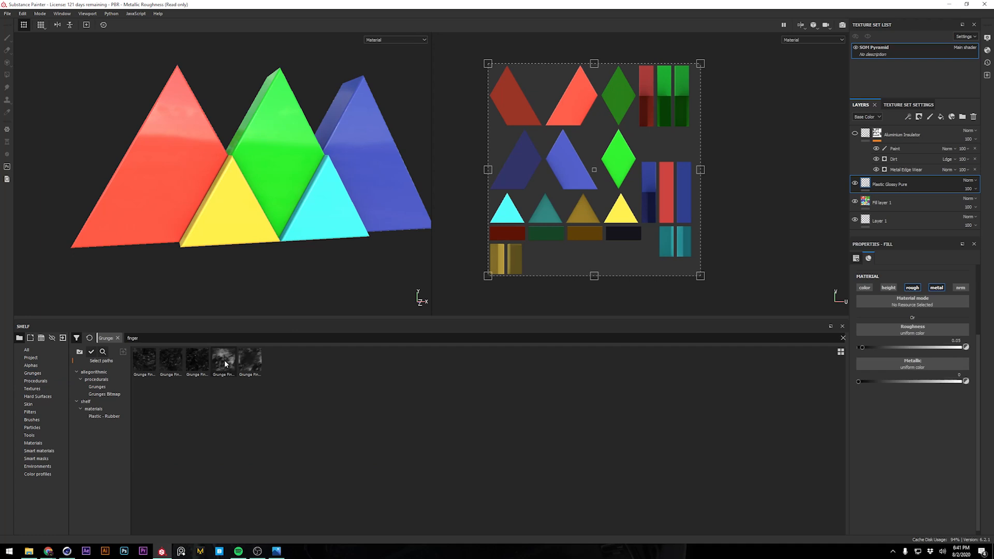
pyautogui.moveTo(169, 359)
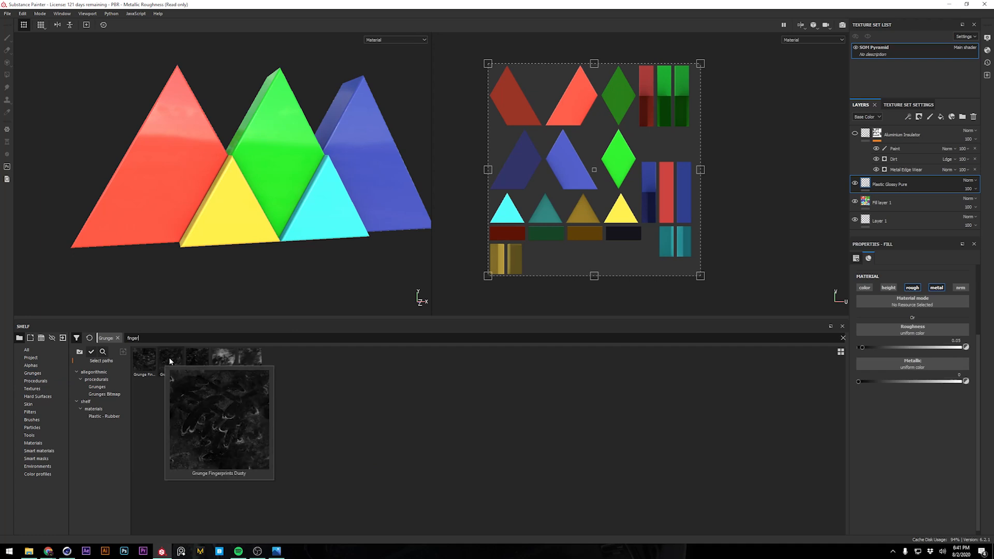
pyautogui.moveTo(222, 360)
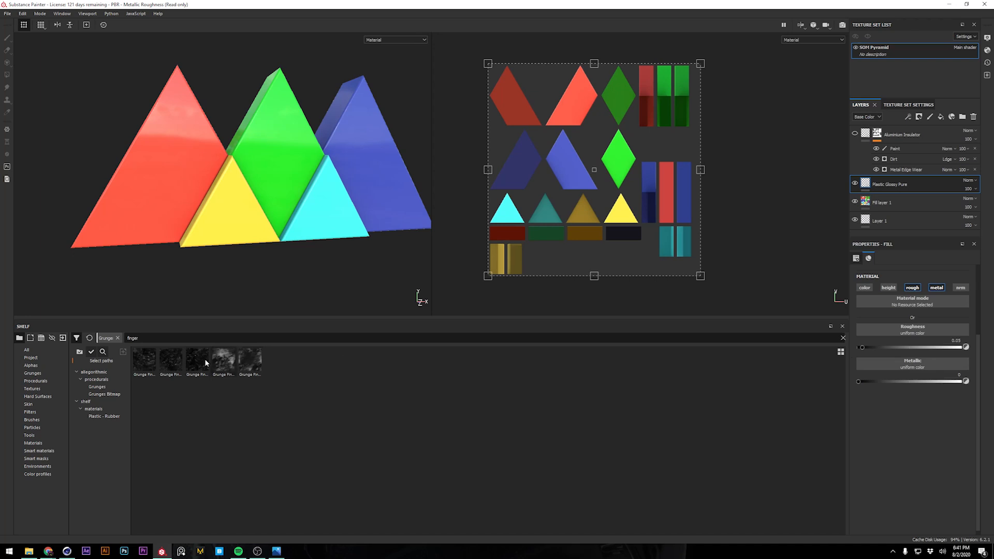
pyautogui.moveTo(222, 358); pyautogui.dragTo(806, 379)
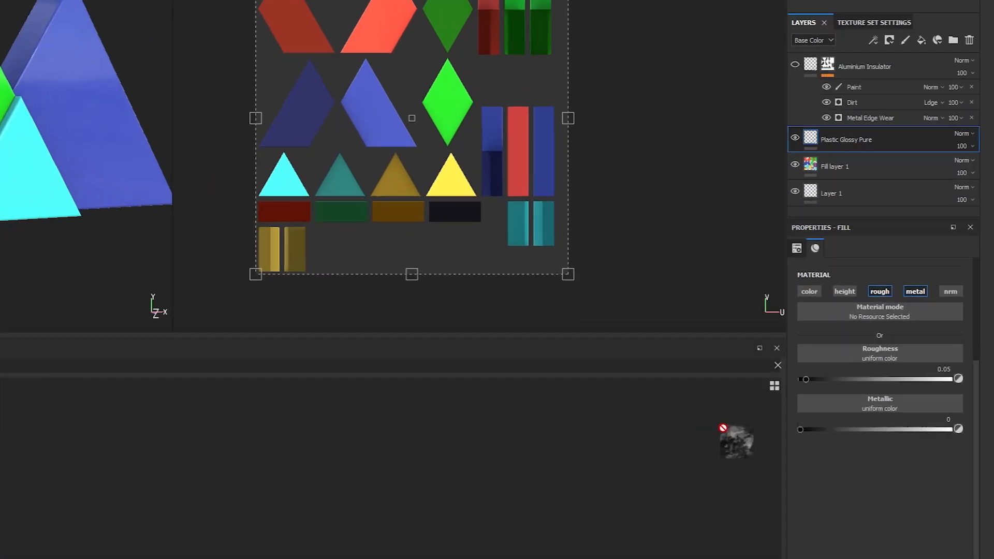
pyautogui.moveTo(723, 429)
pyautogui.mouseDown()
pyautogui.moveTo(900, 354)
pyautogui.moveTo(884, 351)
pyautogui.moveTo(897, 360)
pyautogui.mouseUp()
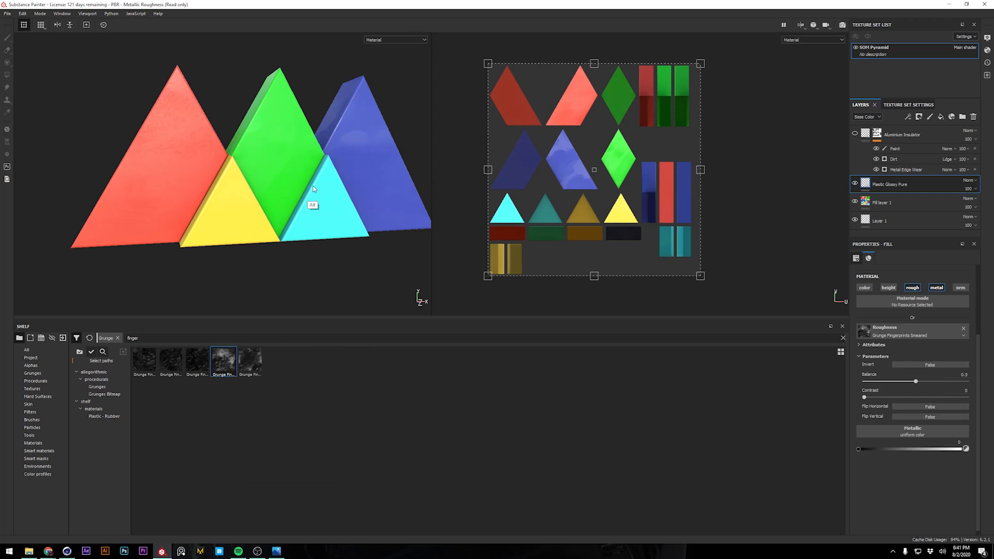
# Step: Rotate the environment light across the logo to examine how the smeared fingerprints affect the reflections
pyautogui.keyDown('alt'); pyautogui.moveTo(313, 189); pyautogui.dragTo(333, 185); pyautogui.keyUp('alt')
pyautogui.moveTo(333, 184)
pyautogui.keyDown('shift'); pyautogui.mouseDown(button='right')
pyautogui.moveTo(350, 171)
pyautogui.moveTo(288, 173)
pyautogui.moveTo(316, 178)
pyautogui.mouseUp(button='right'); pyautogui.keyUp('shift')
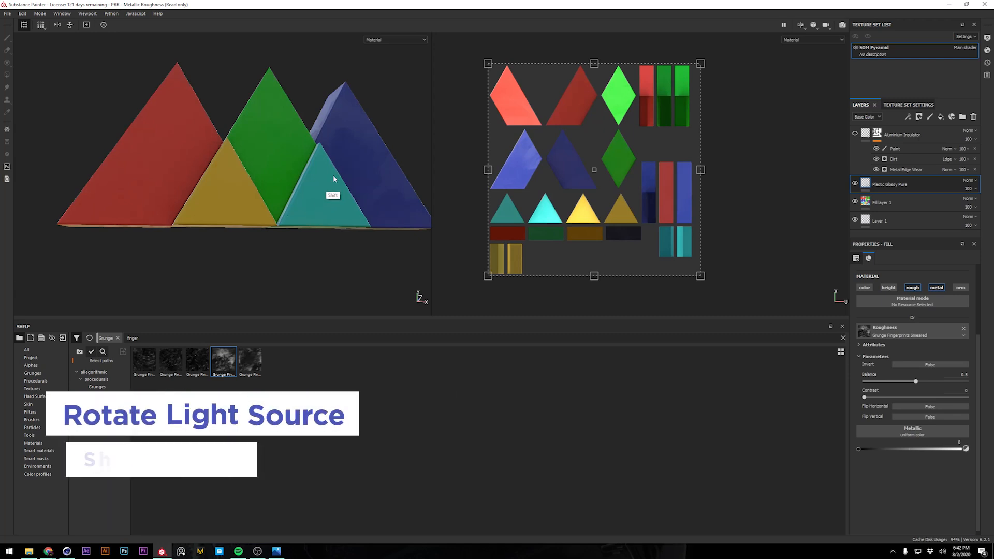
pyautogui.moveTo(354, 170)
pyautogui.keyDown('shift'); pyautogui.mouseDown(button='right')
pyautogui.moveTo(314, 176)
pyautogui.moveTo(335, 172)
pyautogui.moveTo(324, 177)
pyautogui.moveTo(328, 195)
pyautogui.mouseUp(button='right'); pyautogui.keyUp('shift')
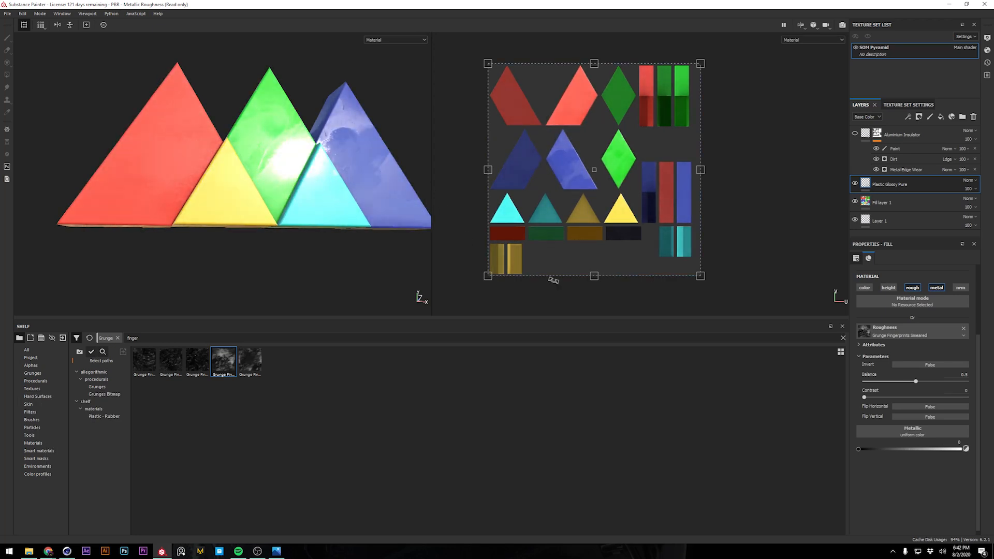
# Step: Scale the fingerprint texture down to slightly under half its size in the UV view and check it under rotated light
pyautogui.keyDown('shift'); pyautogui.moveTo(499, 289); pyautogui.dragTo(630, 162, button='right'); pyautogui.keyUp('shift')
pyautogui.moveTo(337, 135)
pyautogui.keyDown('shift'); pyautogui.mouseDown(button='right')
pyautogui.moveTo(352, 126)
pyautogui.moveTo(341, 138)
pyautogui.mouseUp(button='right'); pyautogui.keyUp('shift')
pyautogui.keyDown('alt'); pyautogui.moveTo(341, 138); pyautogui.dragTo(279, 150); pyautogui.keyUp('alt')
pyautogui.keyDown('alt'); pyautogui.moveTo(308, 234); pyautogui.dragTo(297, 160); pyautogui.keyUp('alt')
pyautogui.keyDown('shift'); pyautogui.moveTo(298, 159); pyautogui.dragTo(327, 154, button='right'); pyautogui.keyUp('shift')
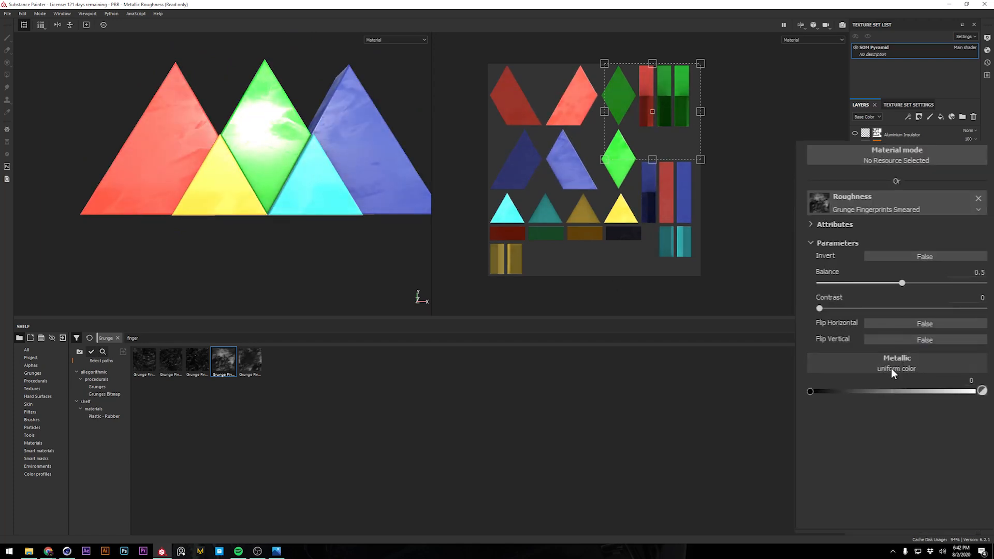
# Step: Try a uniform Metallic value of 1 on the Plastic Glossy Pure layer and check the reflections under rotated light
pyautogui.moveTo(815, 393); pyautogui.dragTo(976, 391)
pyautogui.keyDown('alt'); pyautogui.moveTo(388, 284); pyautogui.dragTo(346, 228); pyautogui.keyUp('alt')
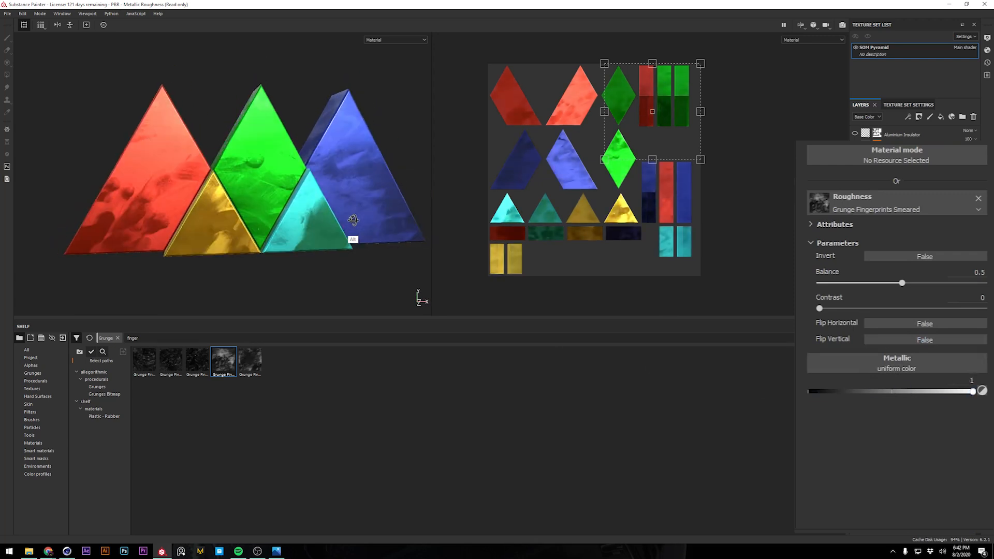
pyautogui.keyDown('shift'); pyautogui.moveTo(280, 207); pyautogui.dragTo(224, 215, button='right'); pyautogui.keyUp('shift')
pyautogui.moveTo(224, 216)
pyautogui.keyDown('alt'); pyautogui.mouseDown()
pyautogui.moveTo(233, 216)
pyautogui.moveTo(224, 224)
pyautogui.moveTo(203, 213)
pyautogui.moveTo(233, 195)
pyautogui.moveTo(269, 209)
pyautogui.mouseUp(); pyautogui.keyUp('alt')
pyautogui.keyDown('shift'); pyautogui.moveTo(269, 210); pyautogui.dragTo(298, 210, button='right'); pyautogui.keyUp('shift')
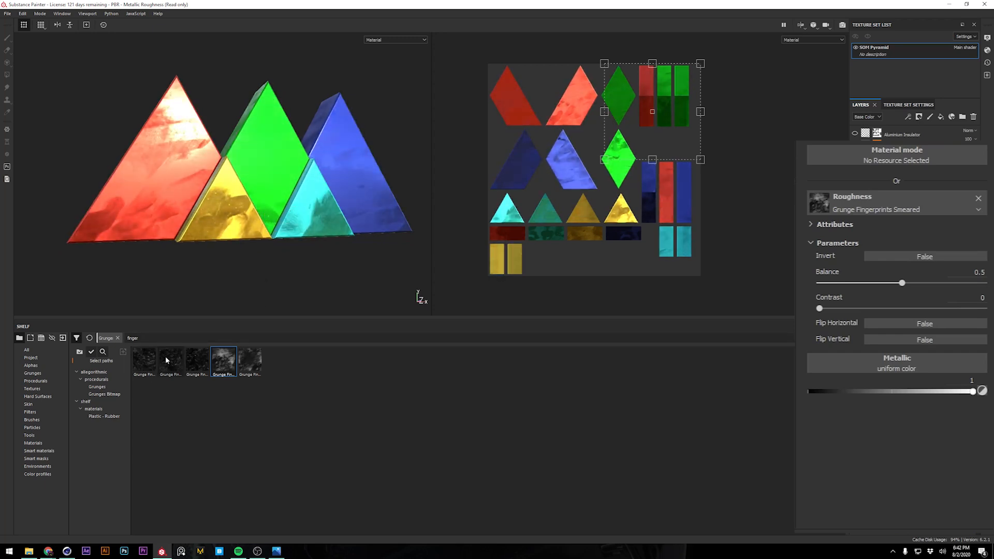
# Step: Assign Grunge Fingerprints Dirty to the Plastic Glossy Pure layer's Metallic channel
pyautogui.moveTo(145, 366); pyautogui.dragTo(912, 362)
pyautogui.moveTo(280, 212)
pyautogui.keyDown('alt'); pyautogui.mouseDown()
pyautogui.moveTo(257, 204)
pyautogui.moveTo(290, 206)
pyautogui.mouseUp(); pyautogui.keyUp('alt')
pyautogui.keyDown('shift'); pyautogui.moveTo(316, 205); pyautogui.dragTo(302, 204, button='right'); pyautogui.keyUp('shift')
# Step: Set the Balance of the Metallic channel's Grunge Fingerprints Dirty texture to 0.87
pyautogui.moveTo(901, 445); pyautogui.dragTo(899, 446)
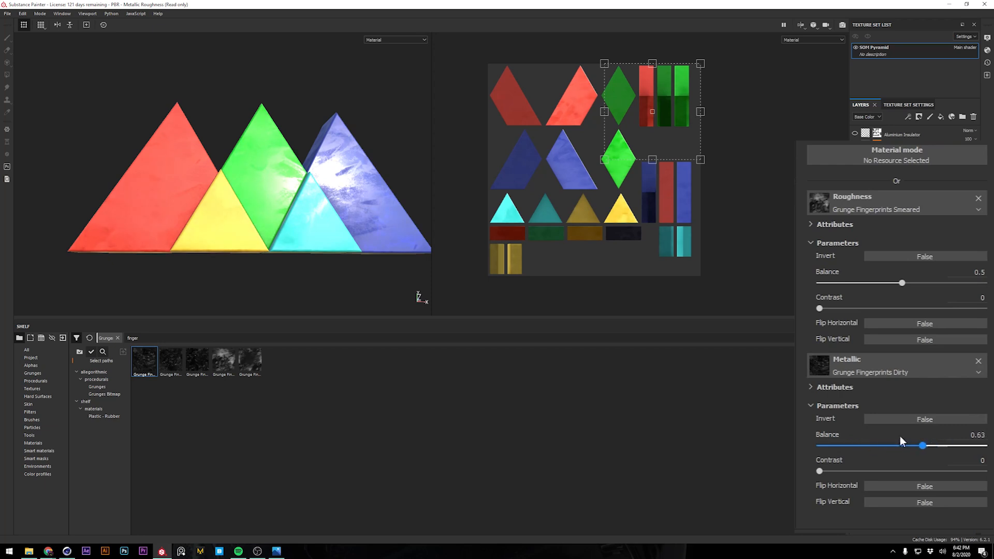
pyautogui.moveTo(895, 444); pyautogui.dragTo(883, 445)
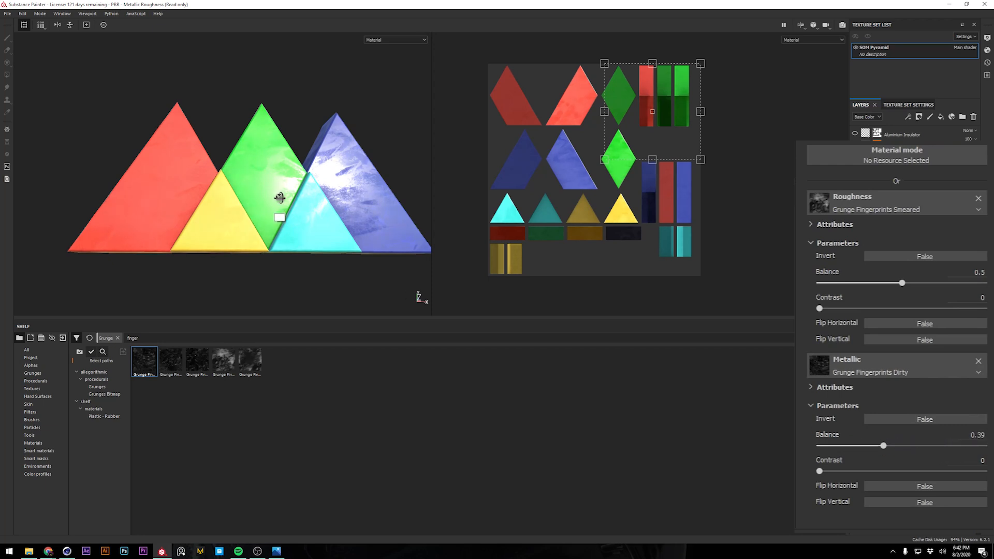
pyautogui.keyDown('alt'); pyautogui.moveTo(277, 195); pyautogui.dragTo(344, 211); pyautogui.keyUp('alt')
pyautogui.keyDown('shift'); pyautogui.moveTo(344, 211); pyautogui.dragTo(347, 205, button='right'); pyautogui.keyUp('shift')
pyautogui.moveTo(887, 445); pyautogui.dragTo(962, 437)
pyautogui.keyDown('alt'); pyautogui.moveTo(290, 228); pyautogui.dragTo(278, 208); pyautogui.keyUp('alt')
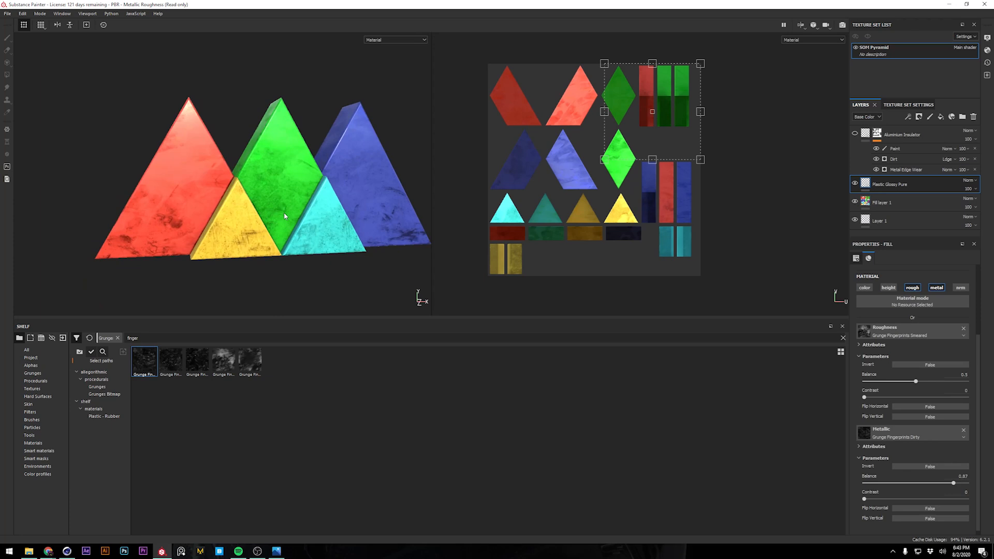
# Step: Add a fill layer at the top of the layer stack and restrict it to the roughness channel
pyautogui.click(950, 117)
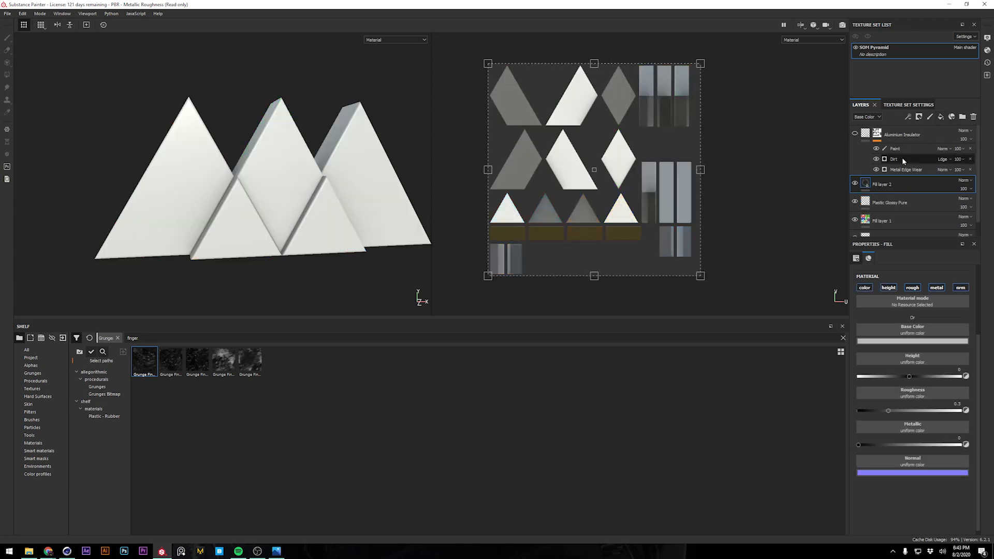
pyautogui.moveTo(911, 183); pyautogui.dragTo(916, 127)
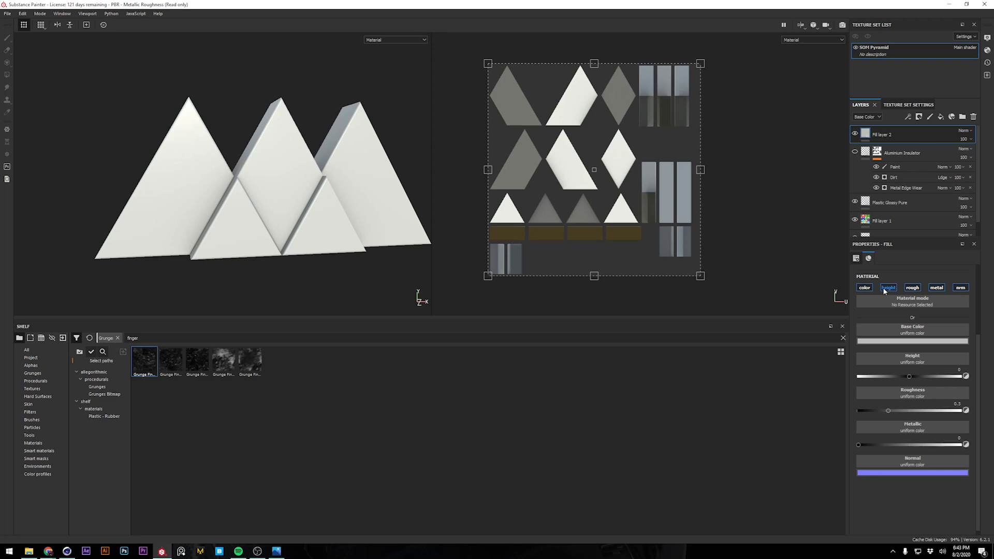
pyautogui.keyDown('alt'); pyautogui.click(914, 288); pyautogui.keyUp('alt')
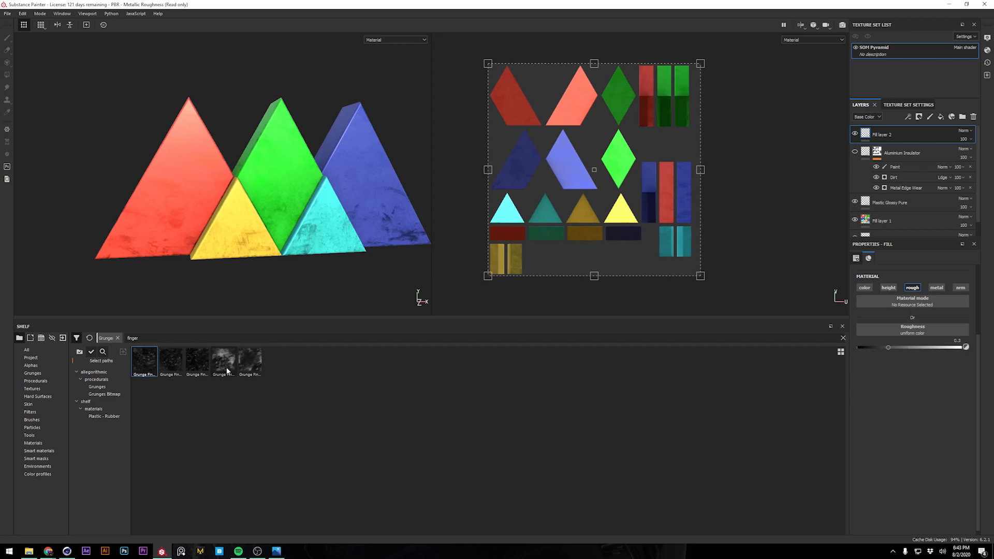
# Step: Clear the shelf search and assign Grunge Leaks to the new fill layer's Roughness
pyautogui.press('BackSpace')
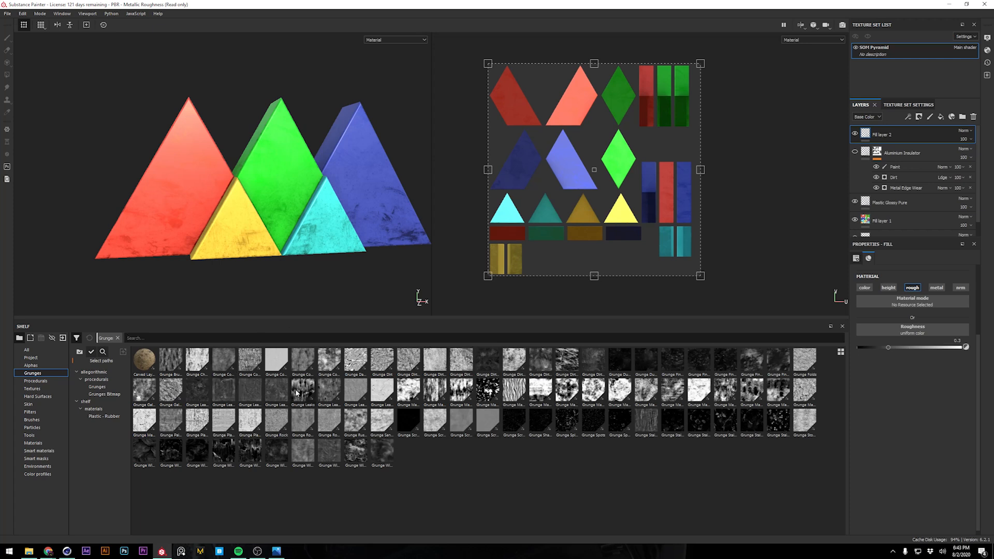
pyautogui.moveTo(301, 394); pyautogui.dragTo(923, 337)
pyautogui.moveTo(307, 210)
pyautogui.keyDown('alt'); pyautogui.mouseDown()
pyautogui.moveTo(290, 210)
pyautogui.moveTo(318, 207)
pyautogui.moveTo(300, 189)
pyautogui.moveTo(315, 198)
pyautogui.mouseUp(); pyautogui.keyUp('alt')
# Step: Undo the accidental texture move and scale Grunge Leaks down to about two thirds of its size in the UV view
pyautogui.moveTo(616, 253); pyautogui.dragTo(627, 275)
pyautogui.hotkey('ctrl', 'z')
pyautogui.keyDown('shift'); pyautogui.moveTo(488, 276); pyautogui.dragTo(562, 190); pyautogui.keyUp('shift')
pyautogui.keyDown('alt'); pyautogui.moveTo(222, 212); pyautogui.dragTo(232, 218); pyautogui.keyUp('alt')
pyautogui.keyDown('shift'); pyautogui.moveTo(333, 209); pyautogui.dragTo(318, 197, button='right'); pyautogui.keyUp('shift')
pyautogui.keyDown('alt'); pyautogui.moveTo(290, 206); pyautogui.dragTo(316, 192); pyautogui.keyUp('alt')
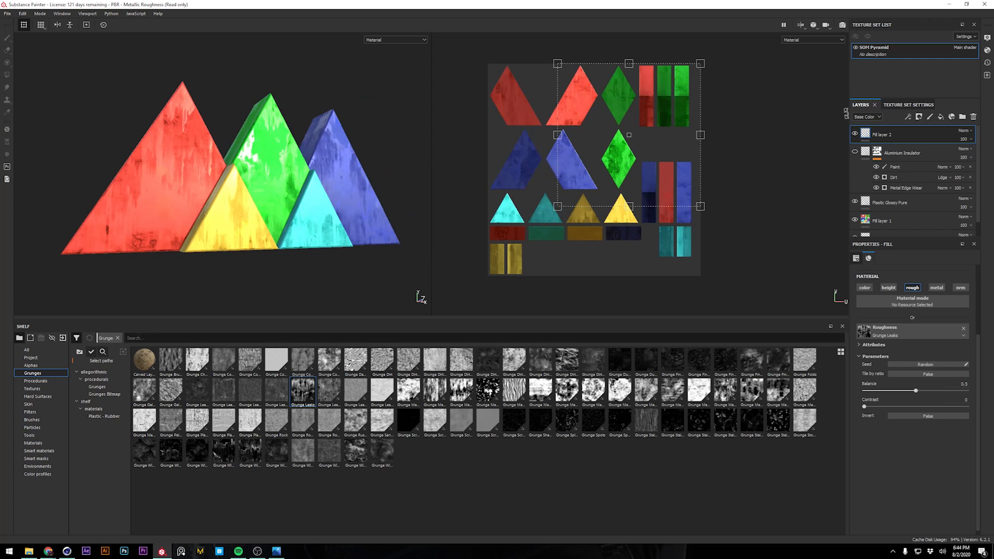
# Step: Toggle Fill layer 2's visibility repeatedly to compare the logo with and without the leak roughness
pyautogui.click(855, 133)
pyautogui.click(794, 73)
pyautogui.click(794, 74)
pyautogui.click(793, 74)
pyautogui.click(794, 73)
pyautogui.click(793, 75)
pyautogui.click(793, 73)
pyautogui.click(795, 73)
# Step: Try Linear dodge (Add) blending on Fill layer 2 in the Base Color channel and return it to Normal
pyautogui.click(810, 78)
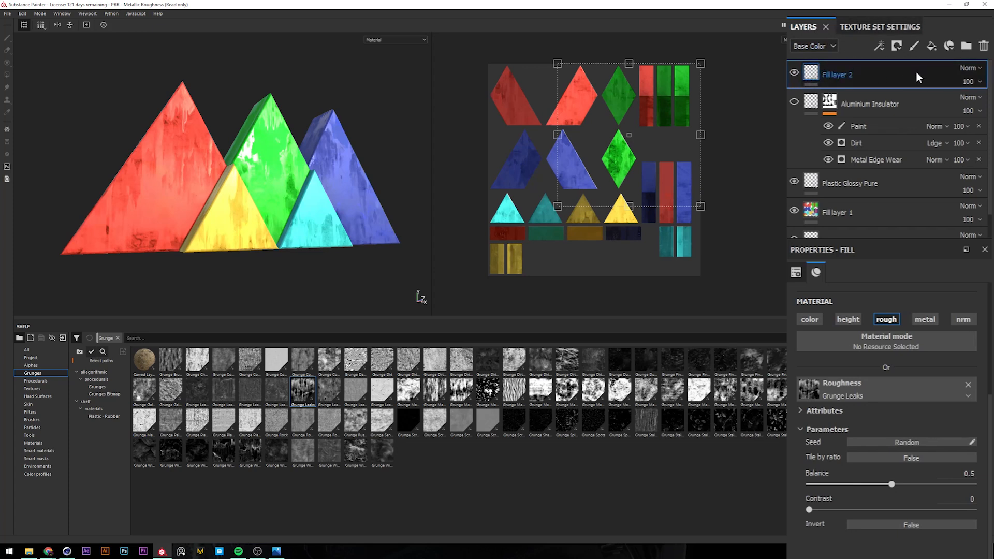
pyautogui.click(971, 68)
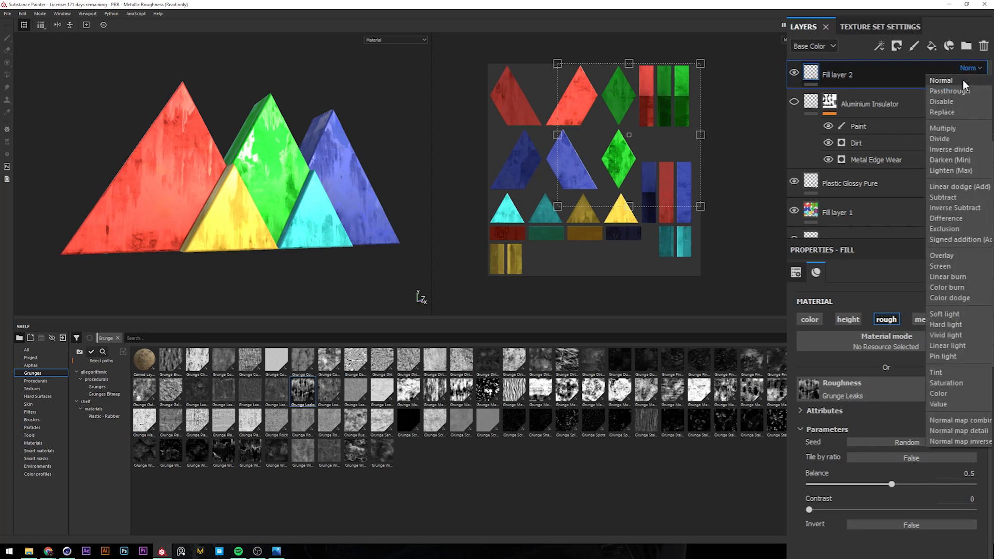
pyautogui.click(967, 189)
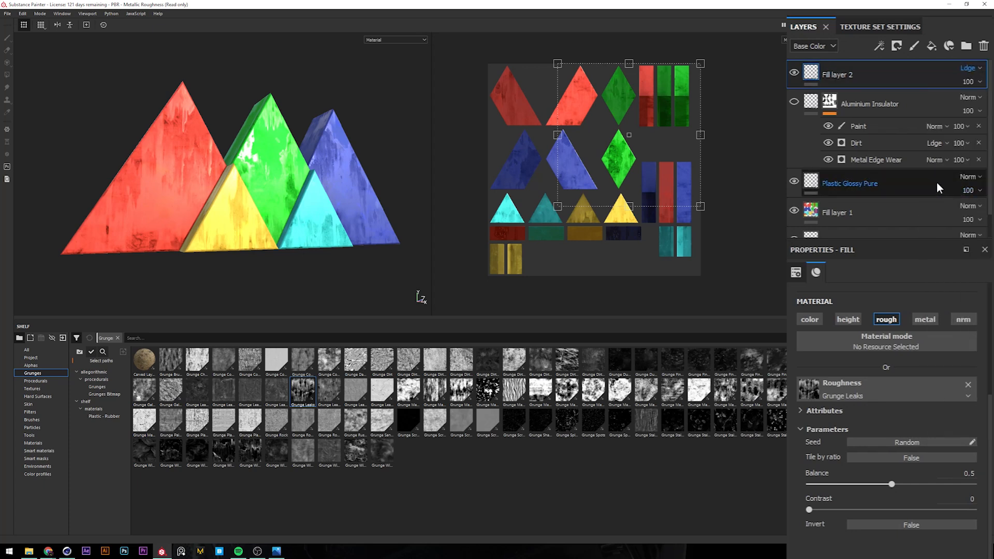
pyautogui.click(972, 68)
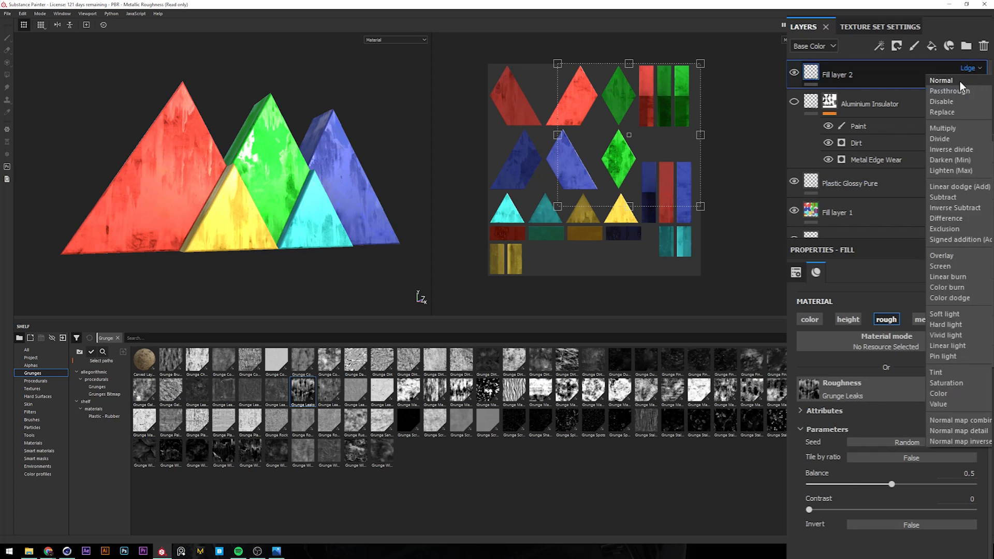
pyautogui.click(959, 81)
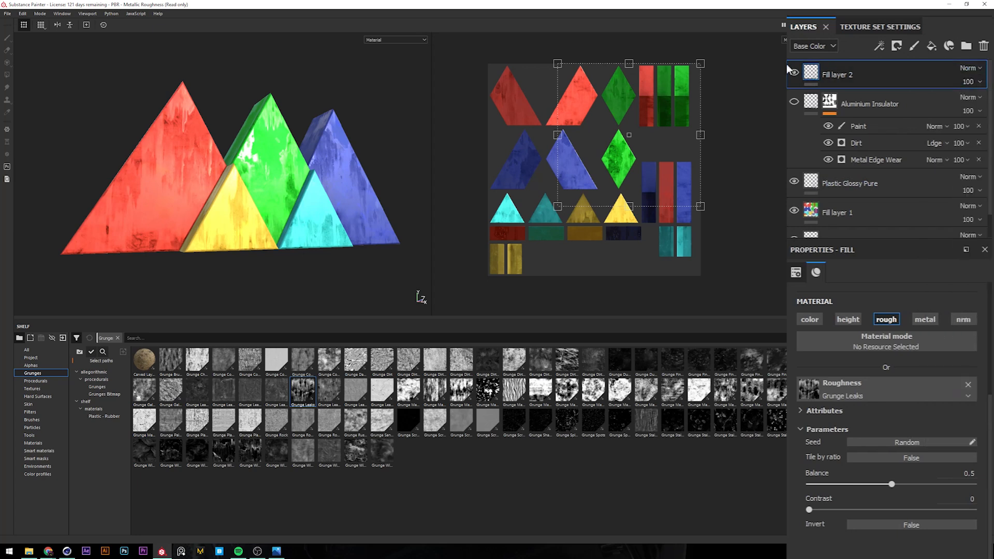
# Step: In the Roughness channel, set Fill layer 2's blending mode to Linear dodge (Add) and reduce its opacity to 39
pyautogui.click(823, 46)
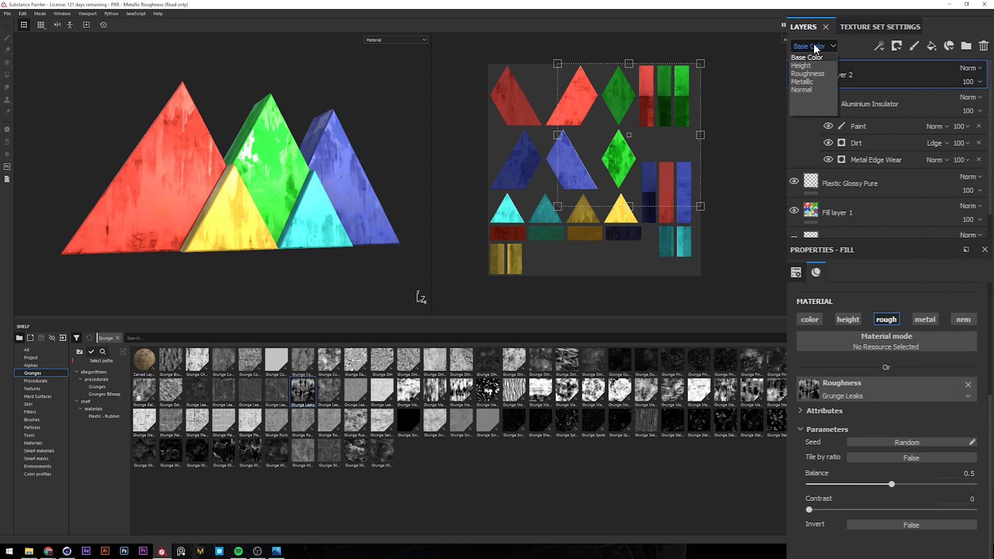
pyautogui.click(809, 73)
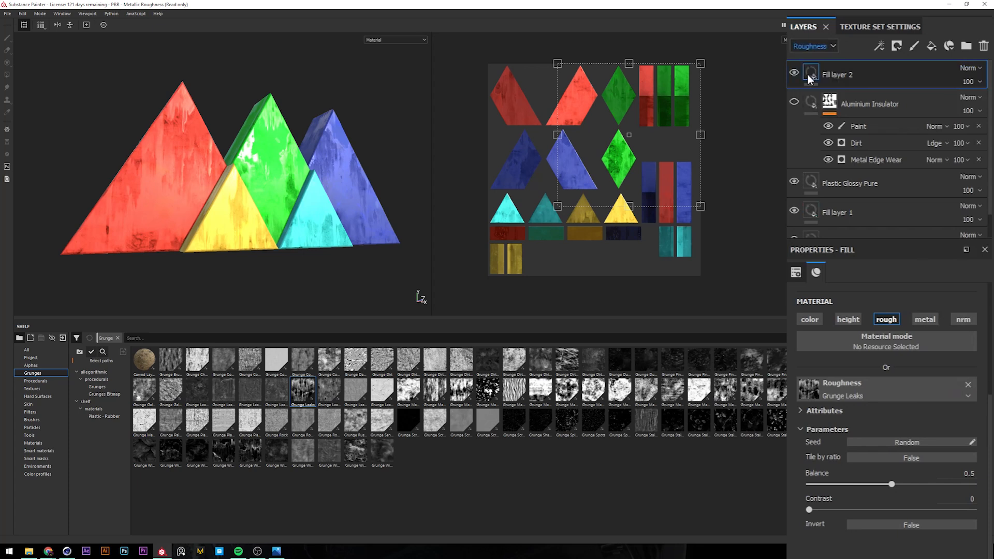
pyautogui.click(976, 68)
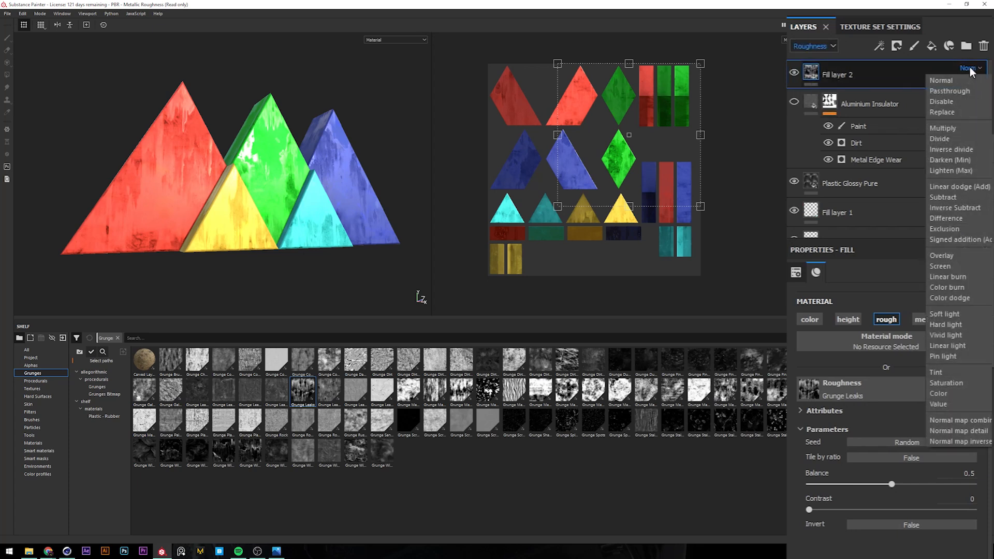
pyautogui.click(979, 187)
pyautogui.moveTo(247, 169)
pyautogui.keyDown('shift'); pyautogui.mouseDown(button='right')
pyautogui.moveTo(211, 173)
pyautogui.moveTo(308, 154)
pyautogui.moveTo(274, 161)
pyautogui.mouseUp(button='right'); pyautogui.keyUp('shift')
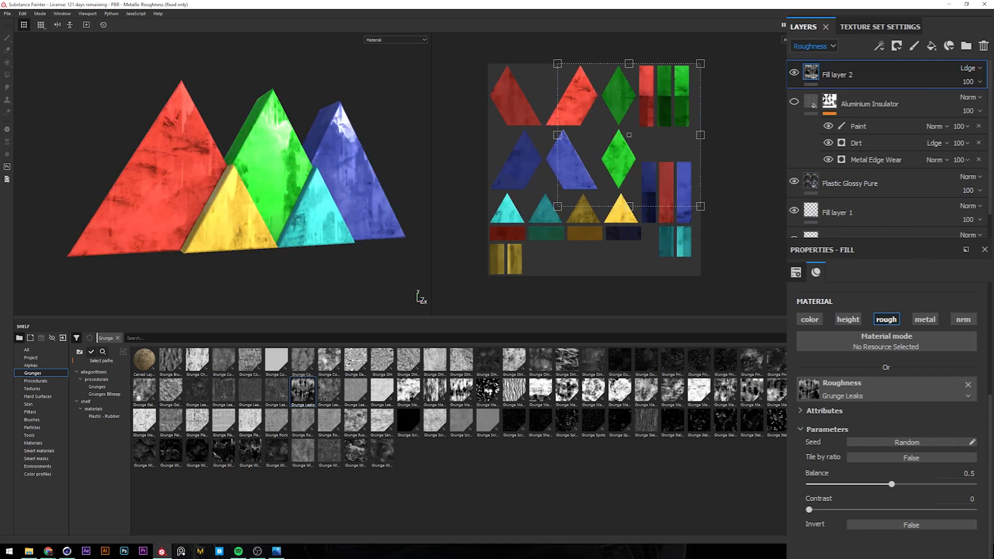
pyautogui.click(970, 83)
pyautogui.moveTo(993, 105); pyautogui.dragTo(980, 114)
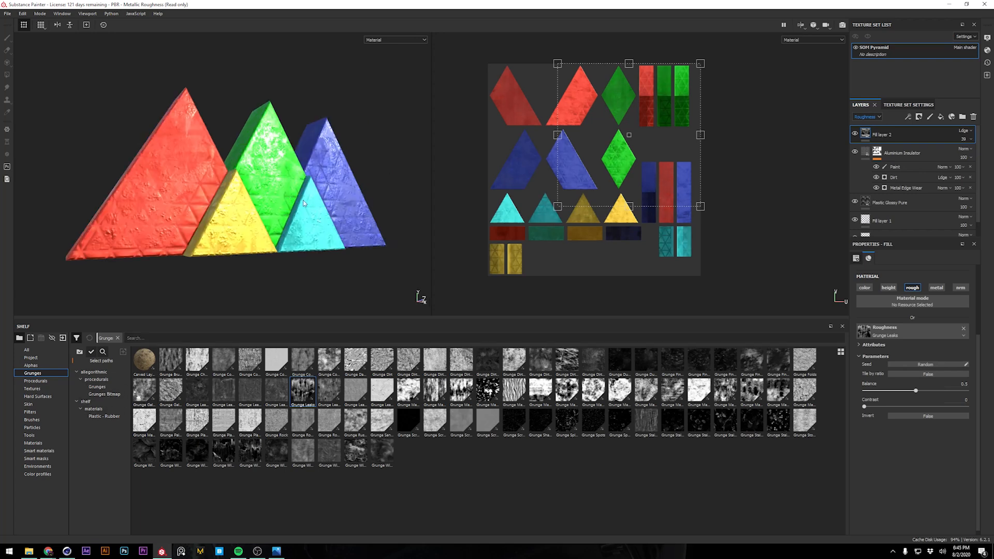
# Step: Set the SOM Pyramid texture set's size to 4096 and frame the whole logo
pyautogui.press('shift')
pyautogui.moveTo(325, 195)
pyautogui.keyDown('shift'); pyautogui.mouseDown(button='right')
pyautogui.moveTo(284, 195)
pyautogui.moveTo(334, 189)
pyautogui.moveTo(315, 191)
pyautogui.mouseUp(button='right'); pyautogui.keyUp('shift')
pyautogui.scroll(3, 379, 160)
pyautogui.keyDown('alt'); pyautogui.moveTo(380, 160); pyautogui.dragTo(294, 172, button='middle'); pyautogui.keyUp('alt')
pyautogui.moveTo(294, 172)
pyautogui.keyDown('shift'); pyautogui.mouseDown(button='right')
pyautogui.moveTo(269, 202)
pyautogui.moveTo(326, 173)
pyautogui.moveTo(310, 172)
pyautogui.mouseUp(button='right'); pyautogui.keyUp('shift')
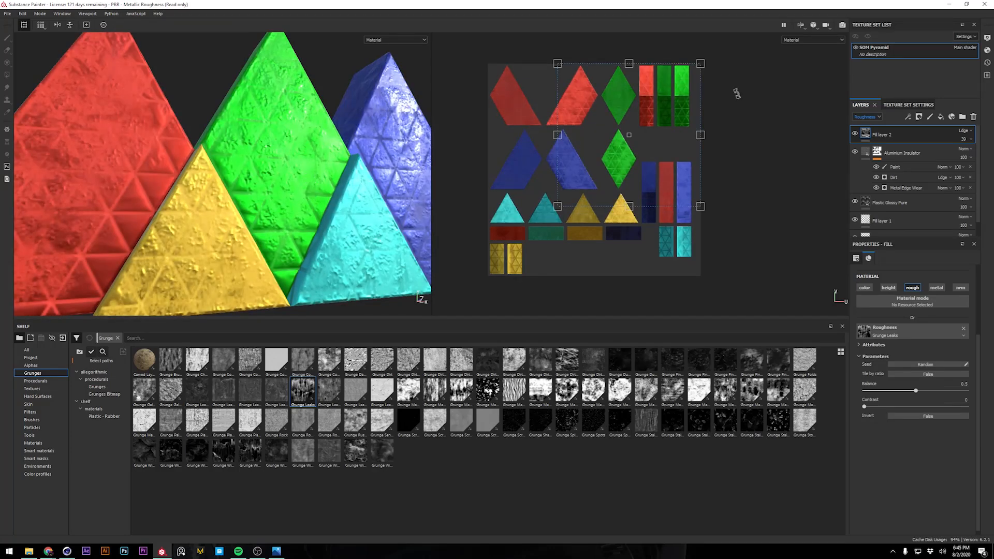
pyautogui.click(874, 27)
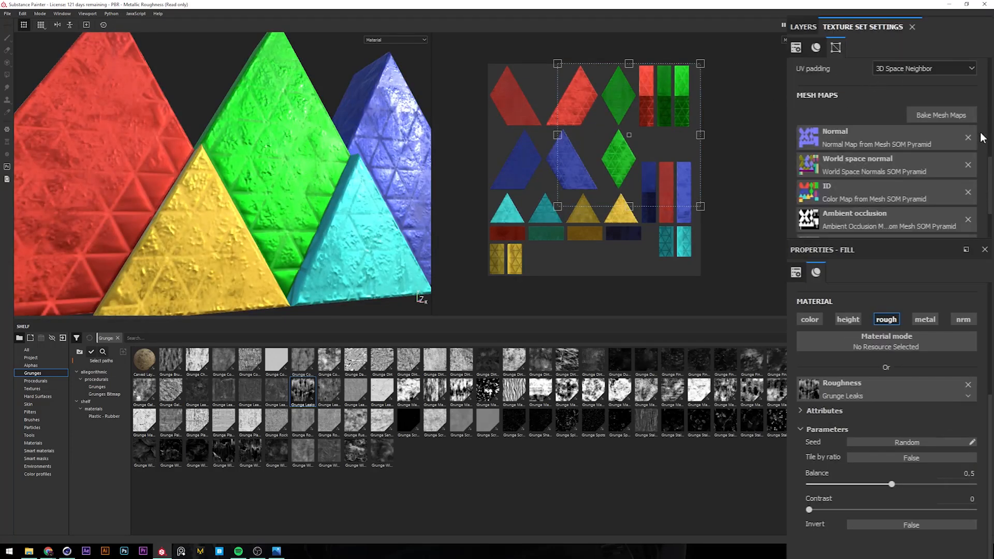
pyautogui.scroll(10, 989, 177)
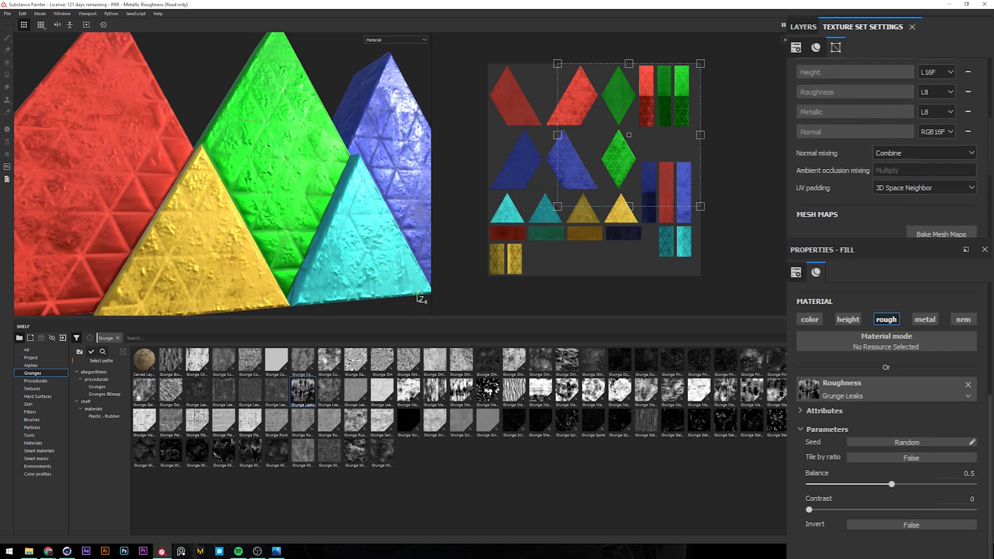
pyautogui.scroll(3, 879, 114)
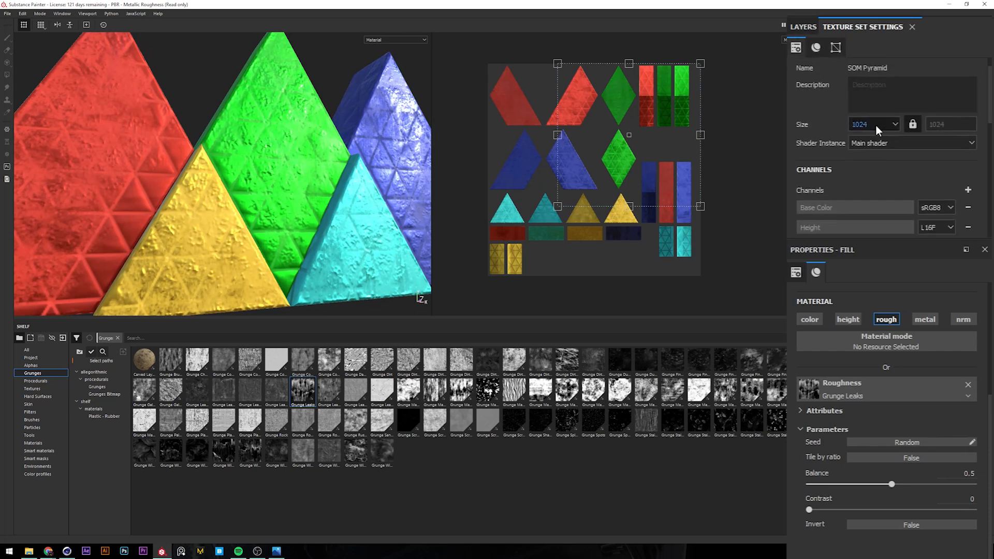
pyautogui.click(869, 124)
pyautogui.click(877, 176)
pyautogui.keyDown('alt'); pyautogui.moveTo(227, 181); pyautogui.dragTo(326, 162); pyautogui.keyUp('alt')
pyautogui.moveTo(327, 162)
pyautogui.keyDown('shift'); pyautogui.mouseDown(button='right')
pyautogui.moveTo(344, 160)
pyautogui.moveTo(330, 163)
pyautogui.mouseUp(button='right'); pyautogui.keyUp('shift')
pyautogui.press('f')
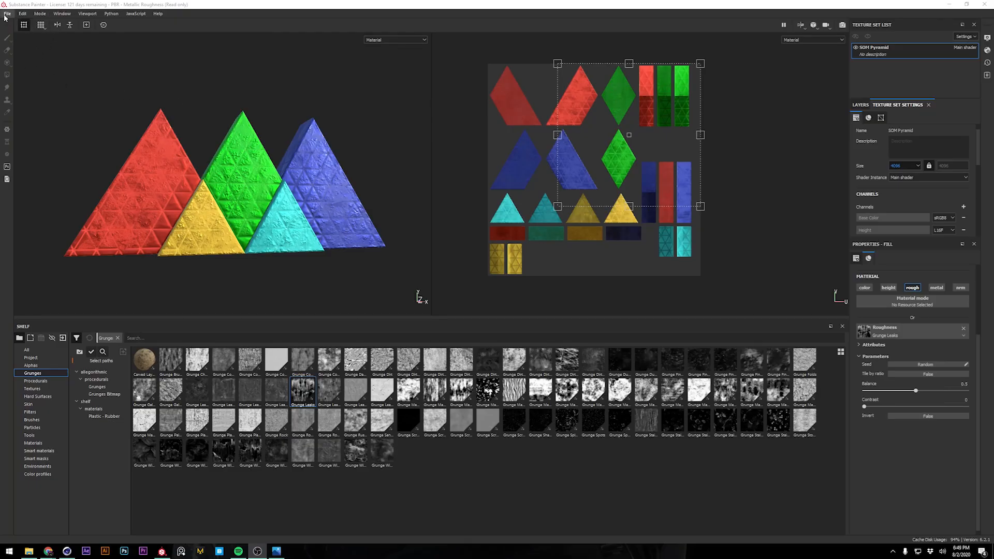
# Step: Export the SOM Pyramid textures as 8-bit PNG with the PBR Metallic Roughness template and open the output directory
pyautogui.click(7, 14)
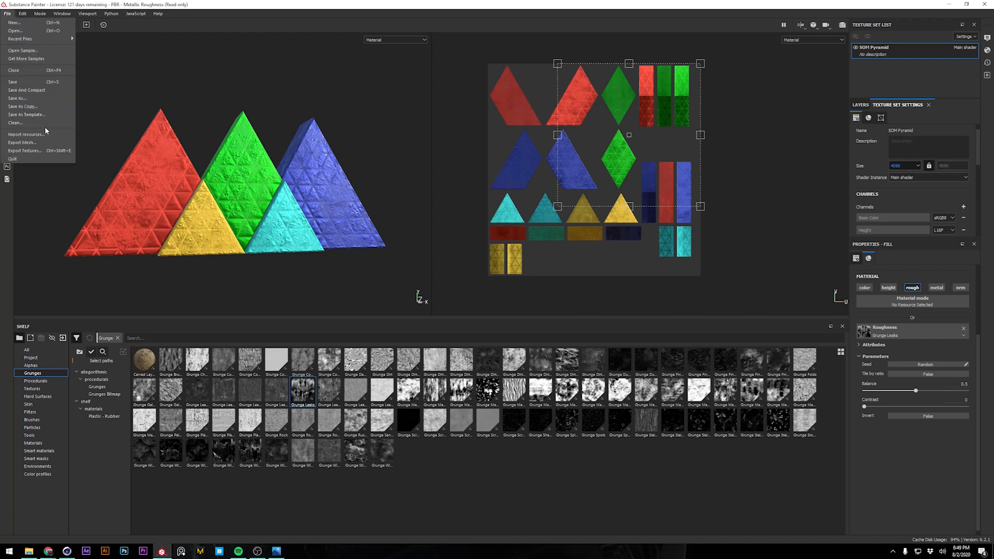
pyautogui.click(33, 151)
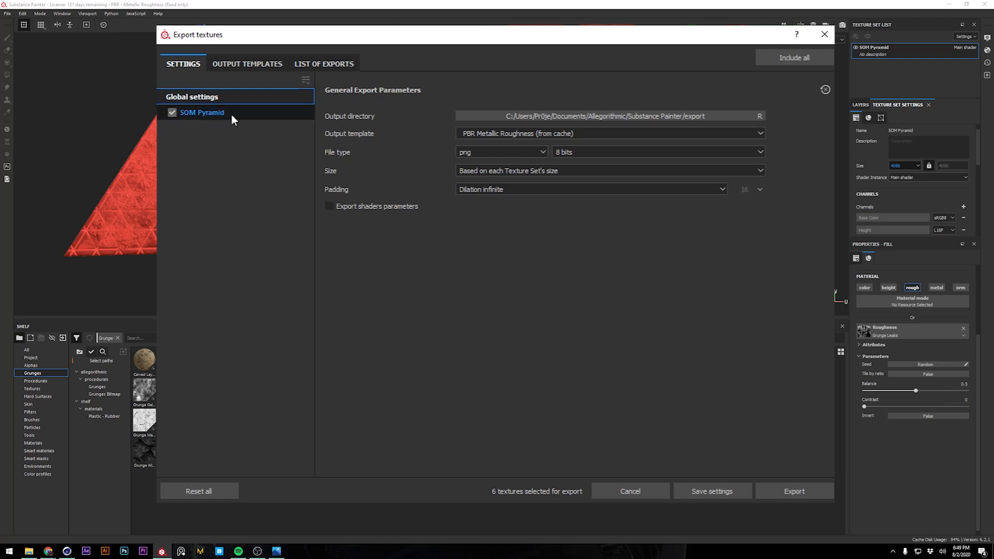
pyautogui.click(324, 63)
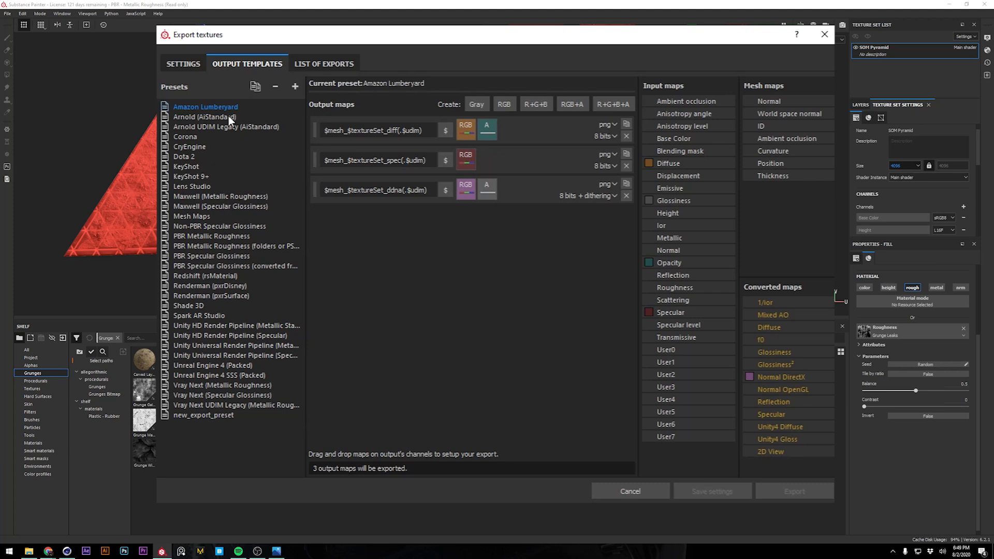
pyautogui.click(201, 73)
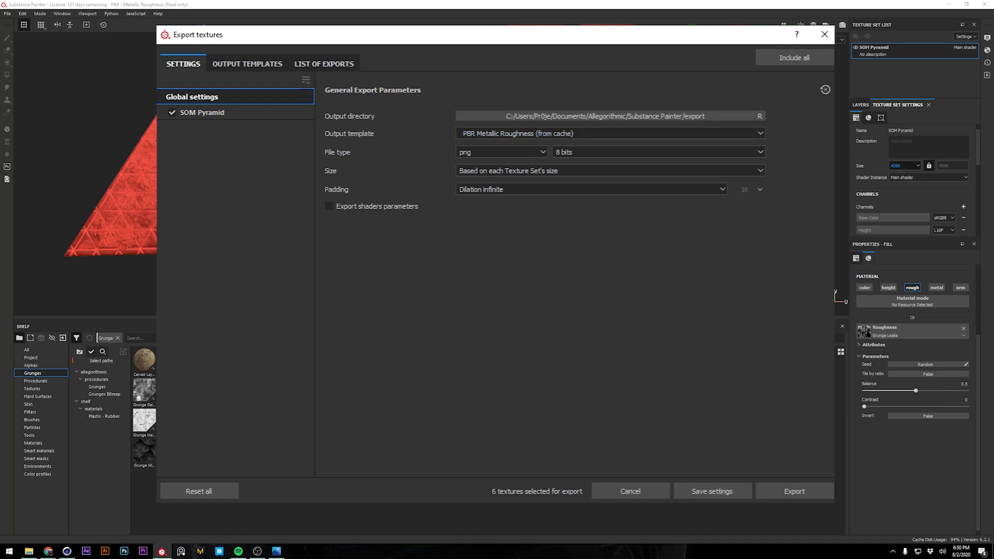
pyautogui.click(776, 489)
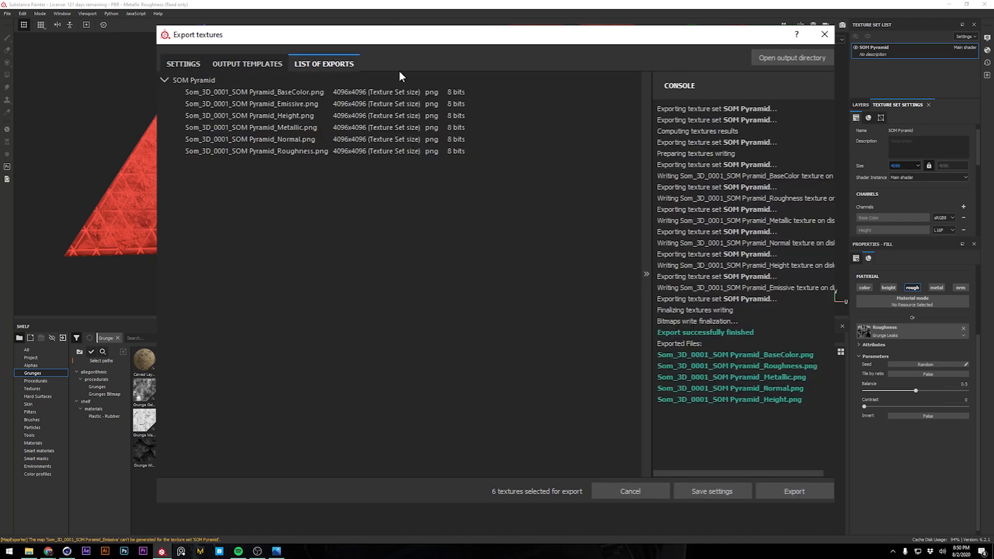
pyautogui.click(787, 58)
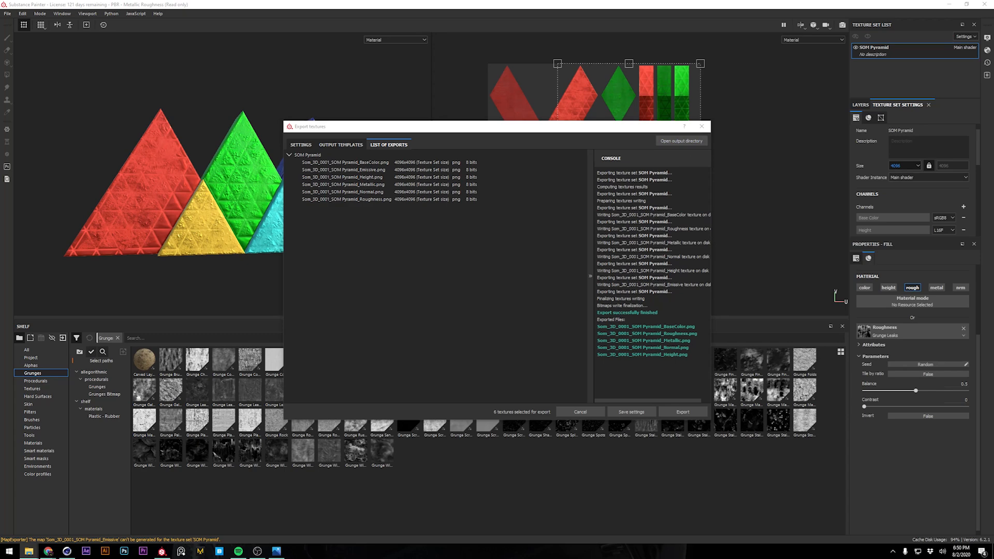
pyautogui.moveTo(993, 51); pyautogui.dragTo(993, 142)
# Step: Switch to Cinema 4D, select the SOM Pyramid material and widen the area showing its settings
pyautogui.click(67, 551)
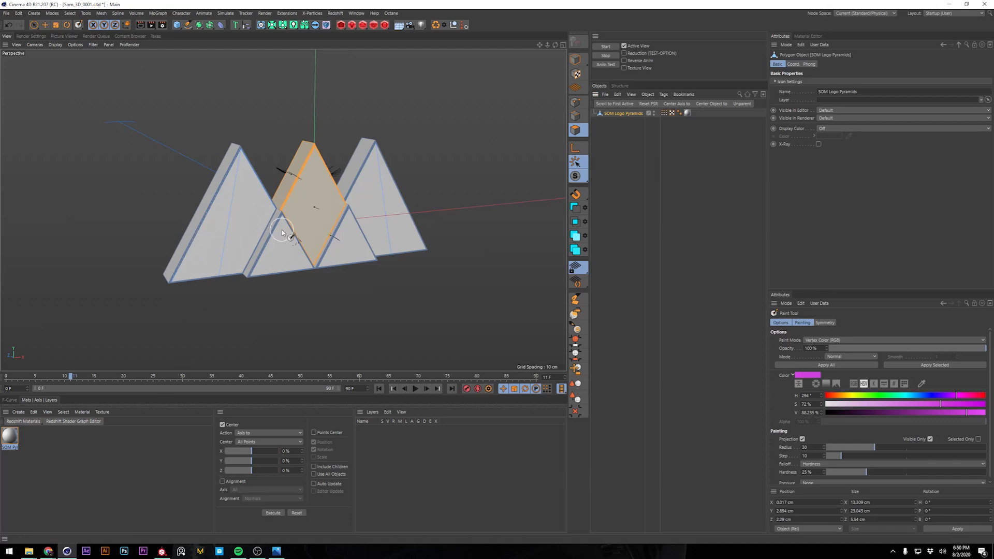
pyautogui.keyDown('alt'); pyautogui.moveTo(274, 218); pyautogui.dragTo(430, 166); pyautogui.keyUp('alt')
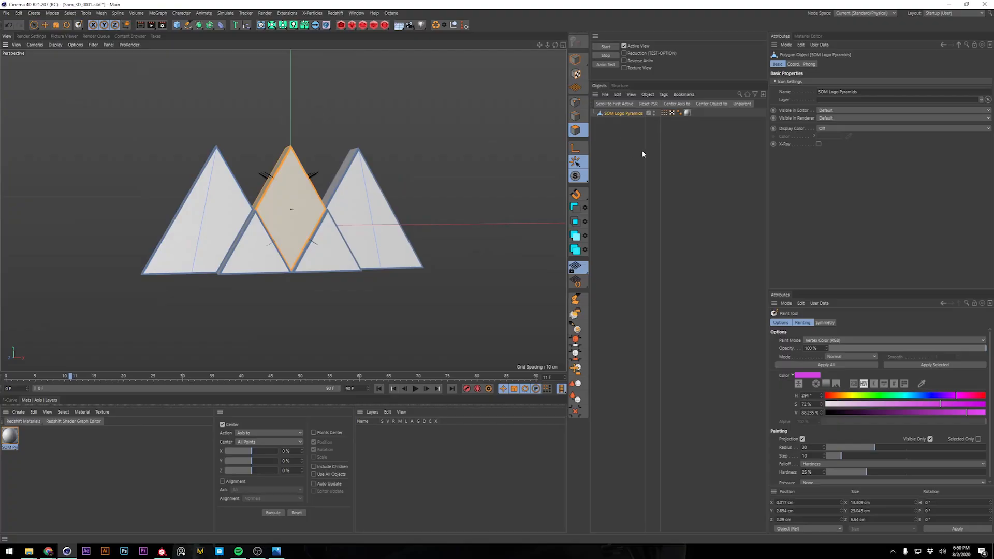
pyautogui.click(641, 150)
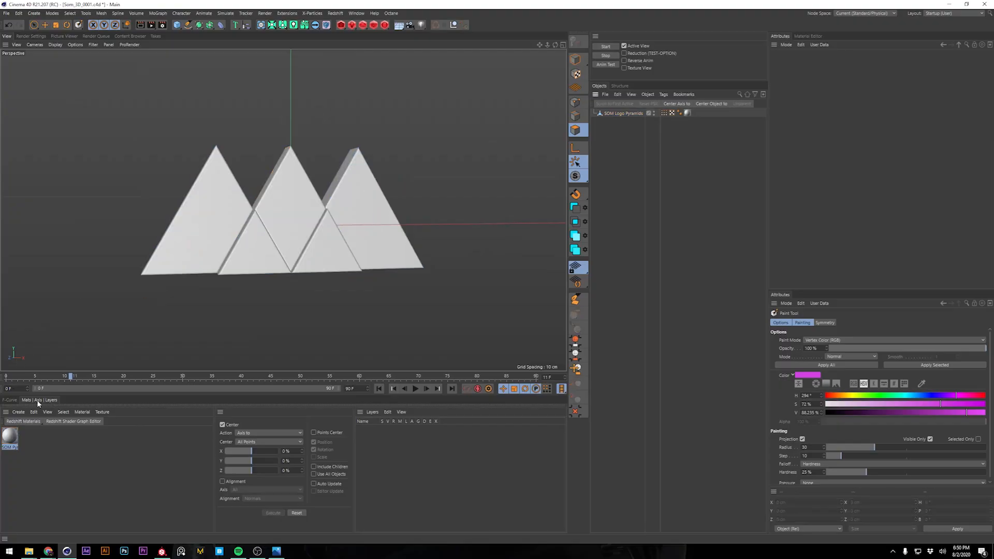
pyautogui.click(10, 435)
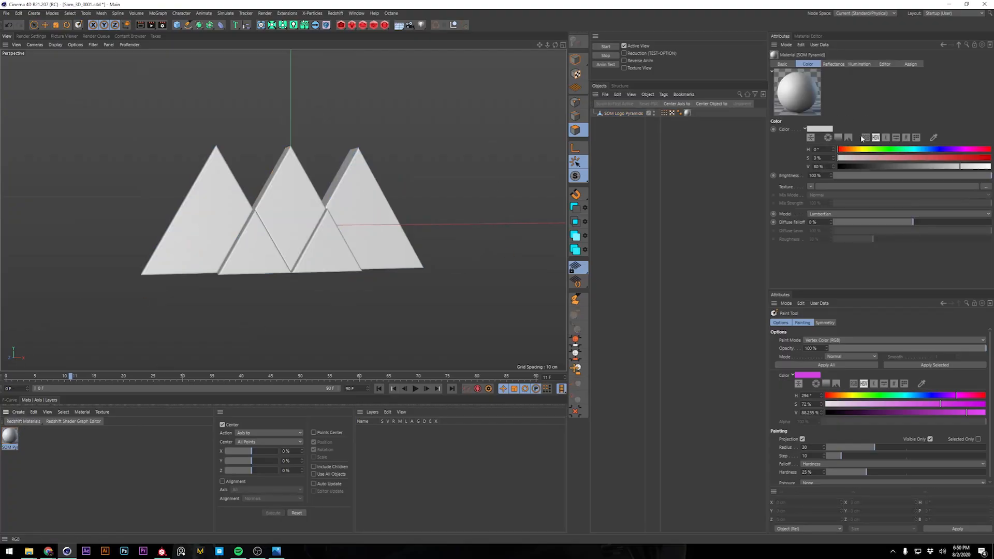
pyautogui.moveTo(767, 129); pyautogui.dragTo(600, 127)
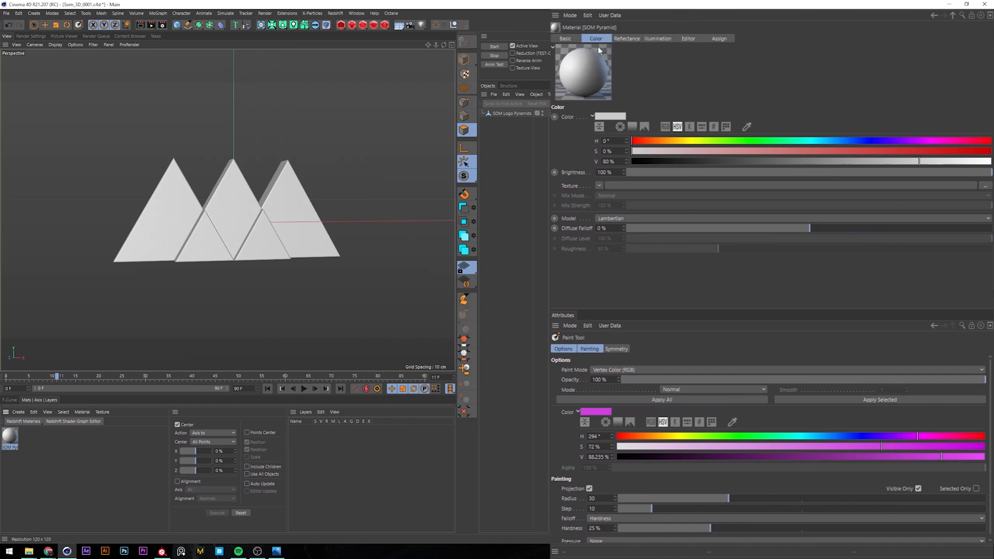
# Step: Enable the Normal and Displacement channels of the SOM Pyramid material
pyautogui.click(563, 38)
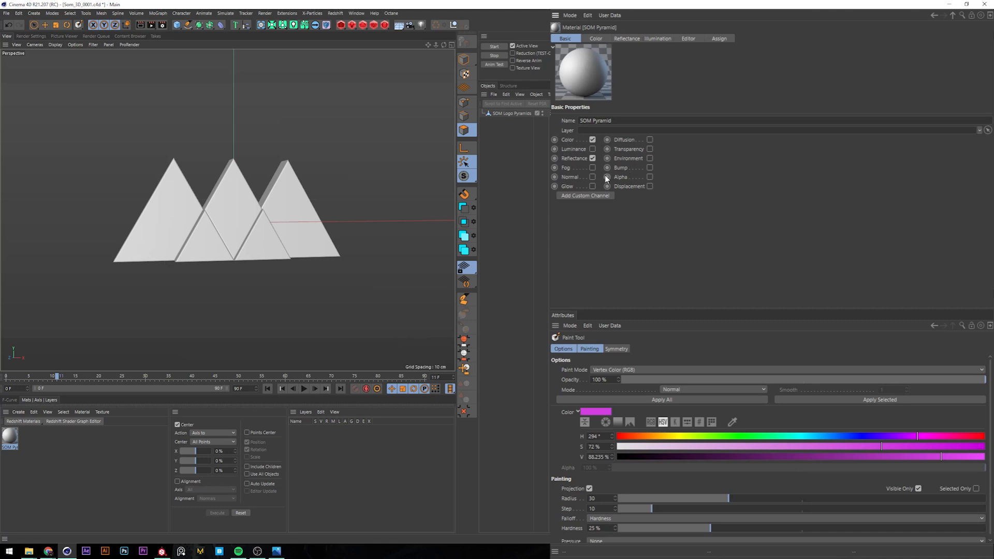
pyautogui.click(592, 177)
pyautogui.click(649, 185)
# Step: Load the exported Som_3D_0001_SOM Pyramid_BaseColor.png as the material's Color texture
pyautogui.click(601, 38)
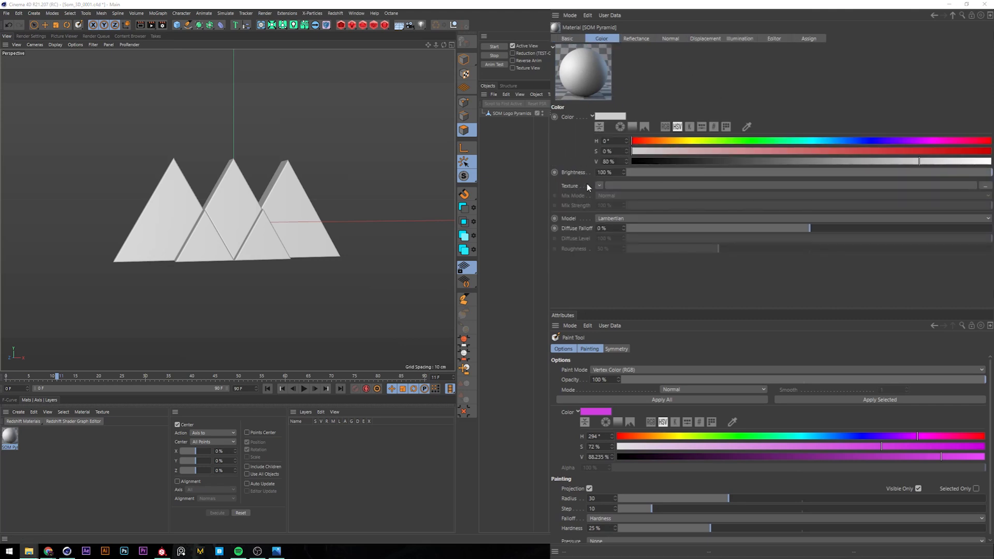
pyautogui.moveTo(989, 171); pyautogui.dragTo(626, 186)
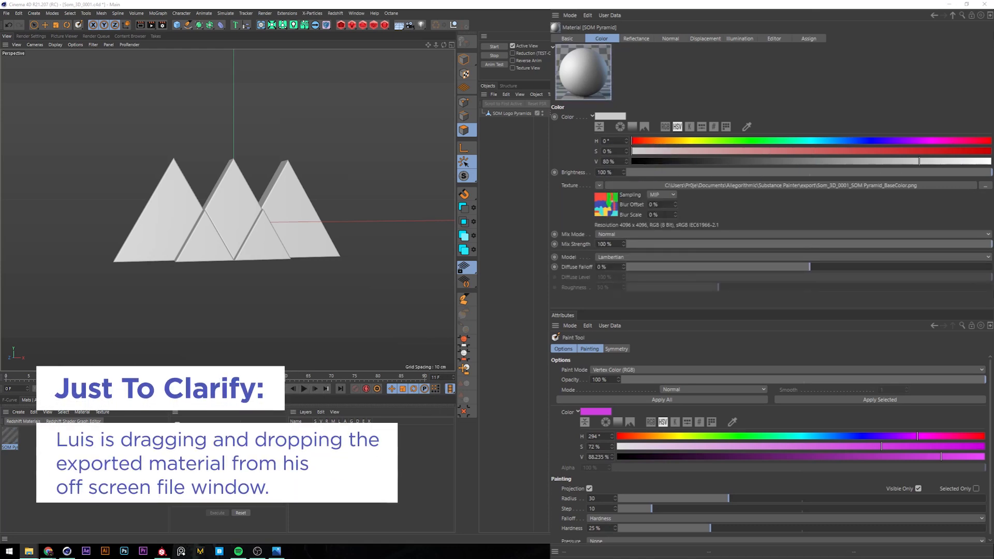
pyautogui.keyDown('alt'); pyautogui.moveTo(222, 237); pyautogui.dragTo(280, 212); pyautogui.keyUp('alt')
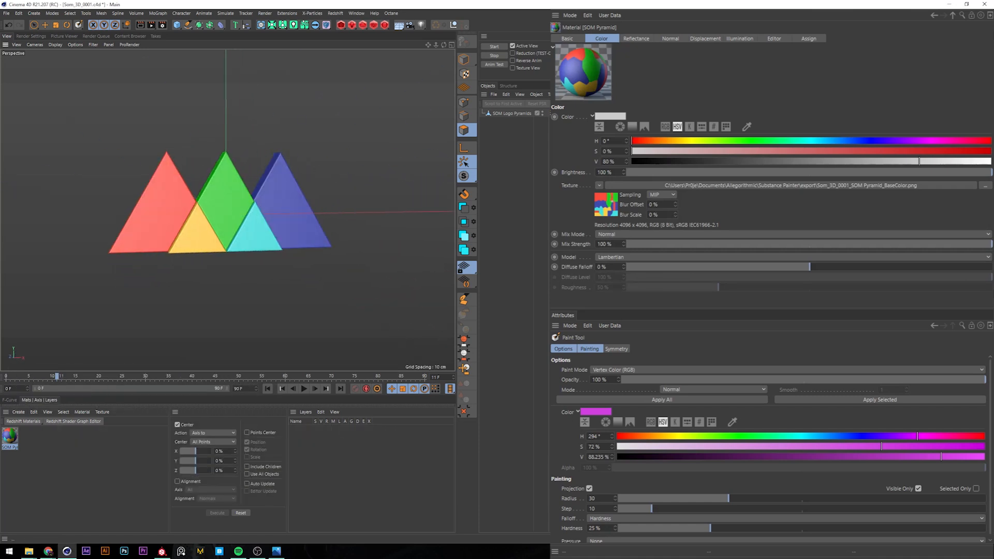
# Step: Replace the Default Specular layer in the material's Reflectance channel with a GGX layer
pyautogui.click(634, 38)
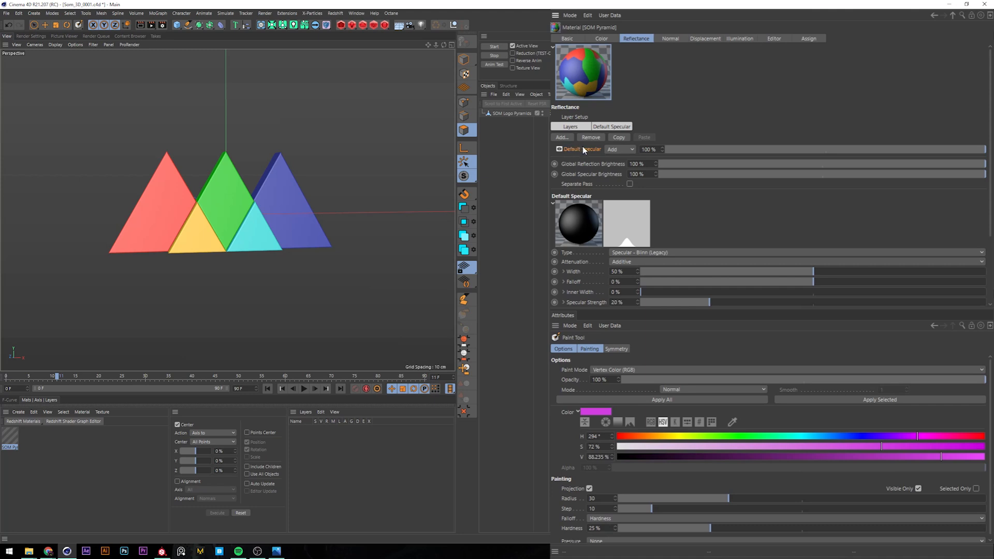
pyautogui.click(591, 137)
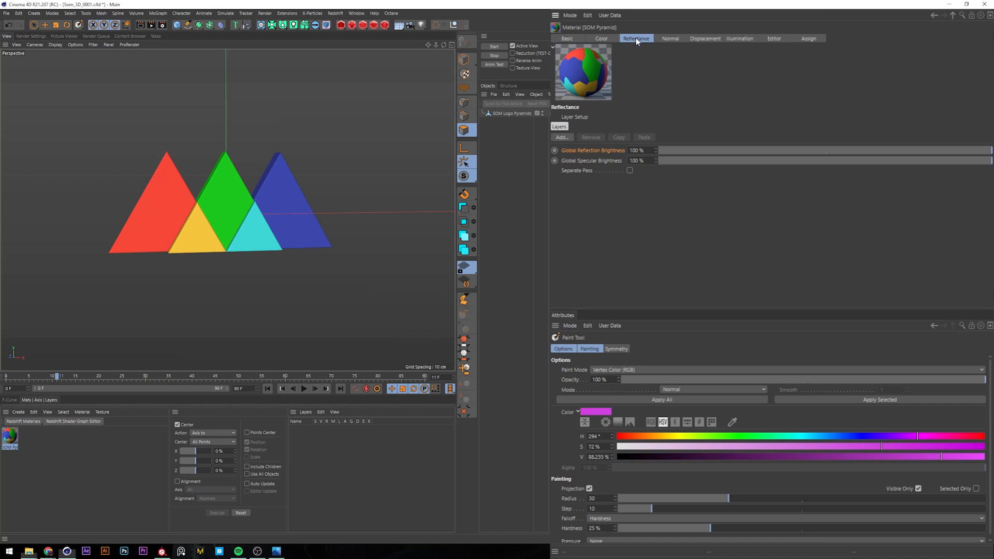
pyautogui.click(565, 137)
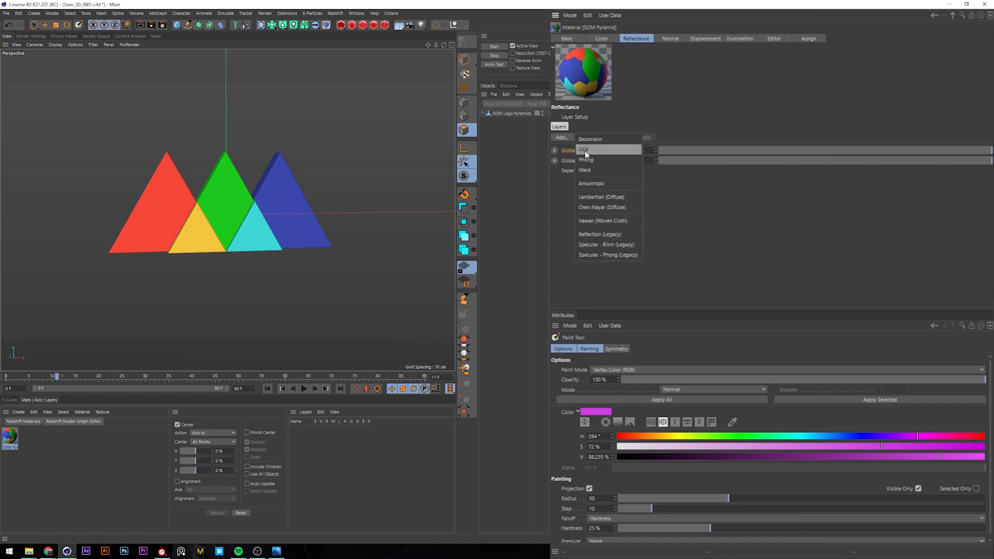
pyautogui.click(601, 150)
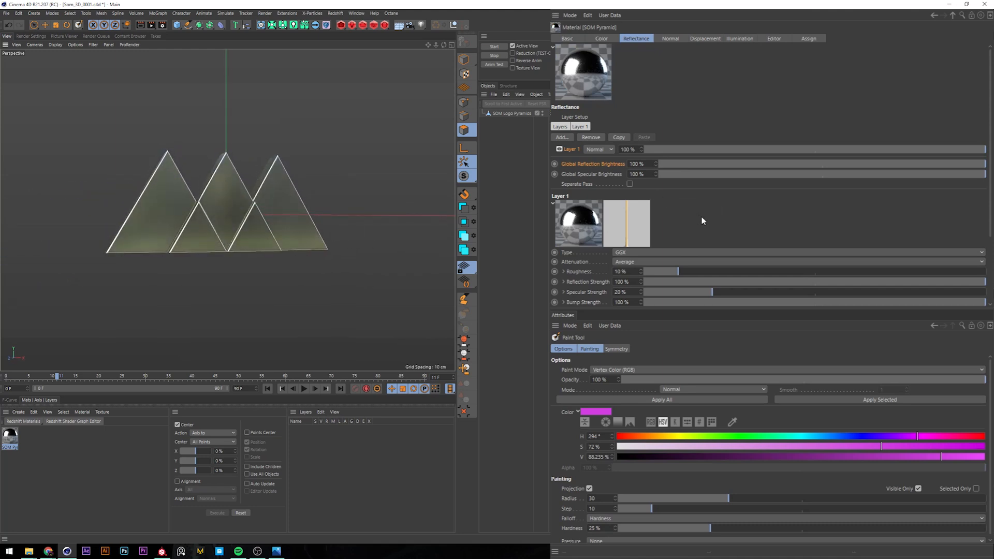
pyautogui.scroll(-3, 704, 207)
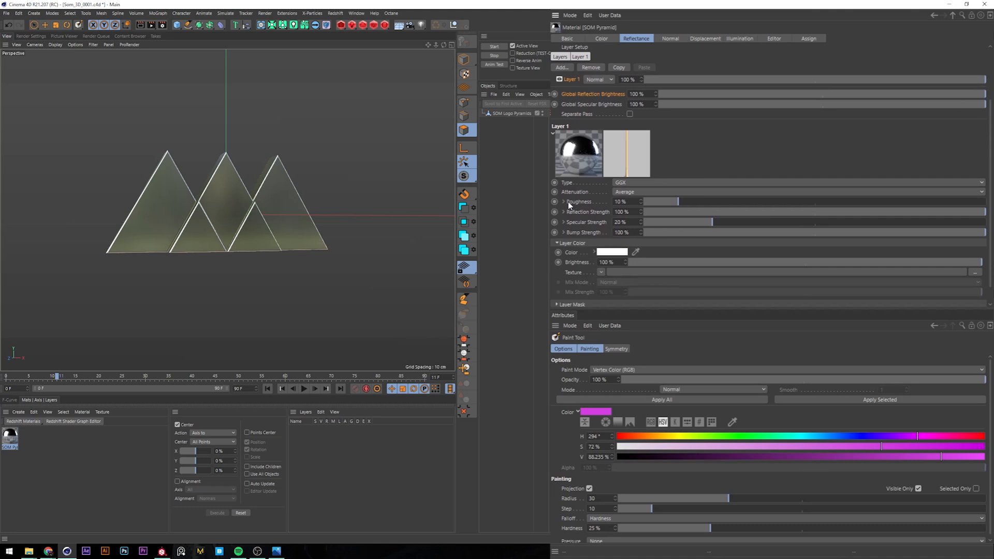
# Step: Load the exported Som_3D_0001_SOM Pyramid_Roughness.png as the Roughness texture of the GGX reflectance layer
pyautogui.click(563, 201)
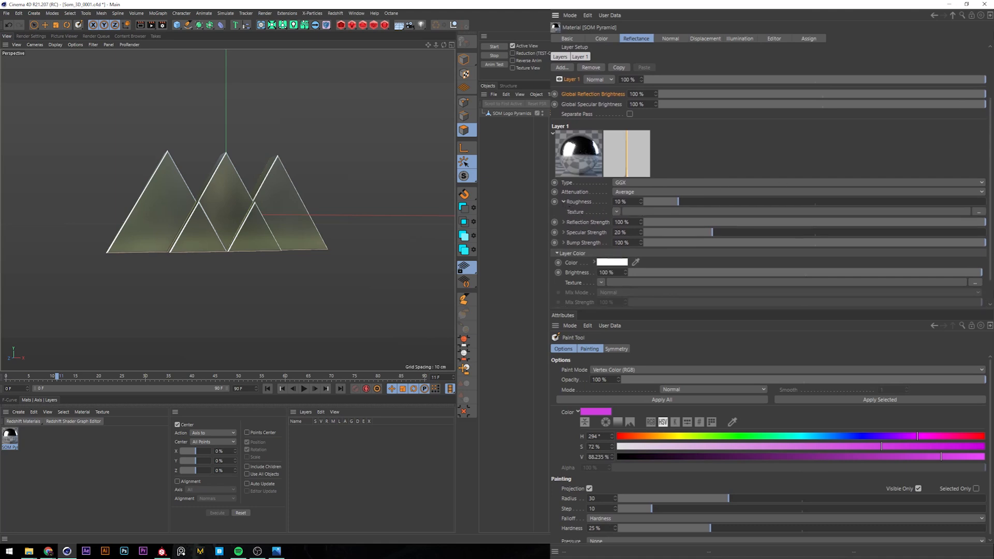
pyautogui.moveTo(626, 155); pyautogui.dragTo(653, 212)
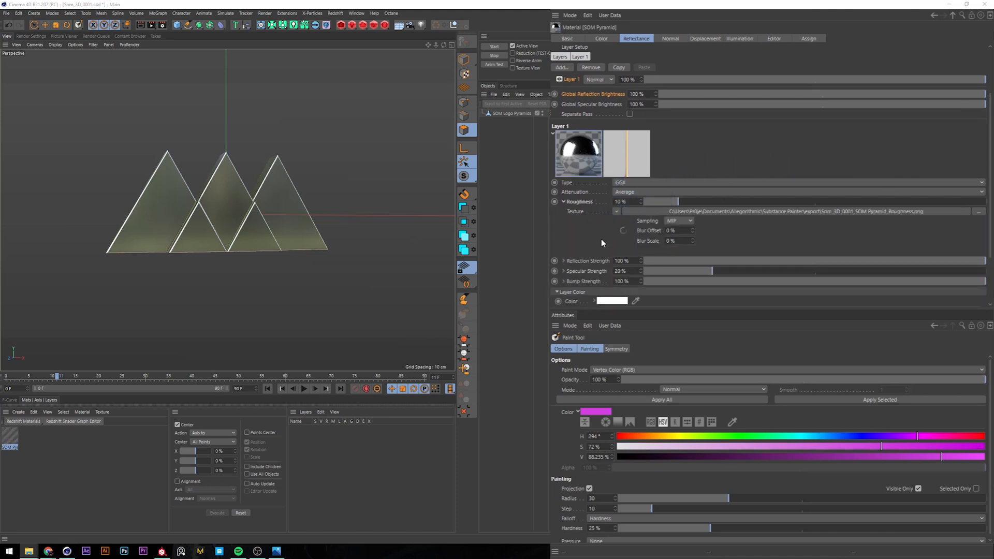
pyautogui.keyDown('alt'); pyautogui.moveTo(267, 222); pyautogui.dragTo(280, 211); pyautogui.keyUp('alt')
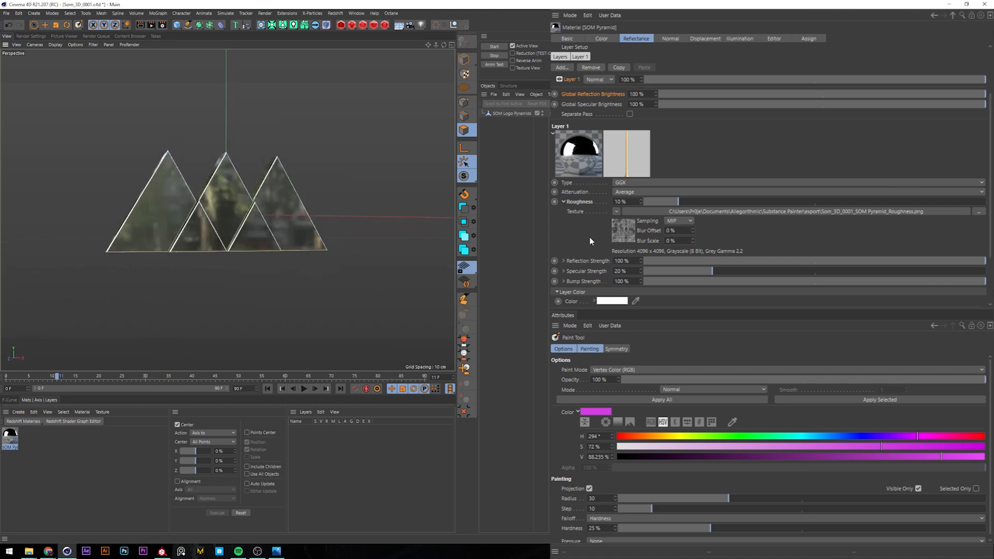
# Step: Load Som_3D_0001_SOM Pyramid_Metallic.png as the GGX layer's Reflection Strength texture and Som_3D_0001_SOM Pyramid_BaseColor.png as its Layer Color texture
pyautogui.scroll(-2, 591, 237)
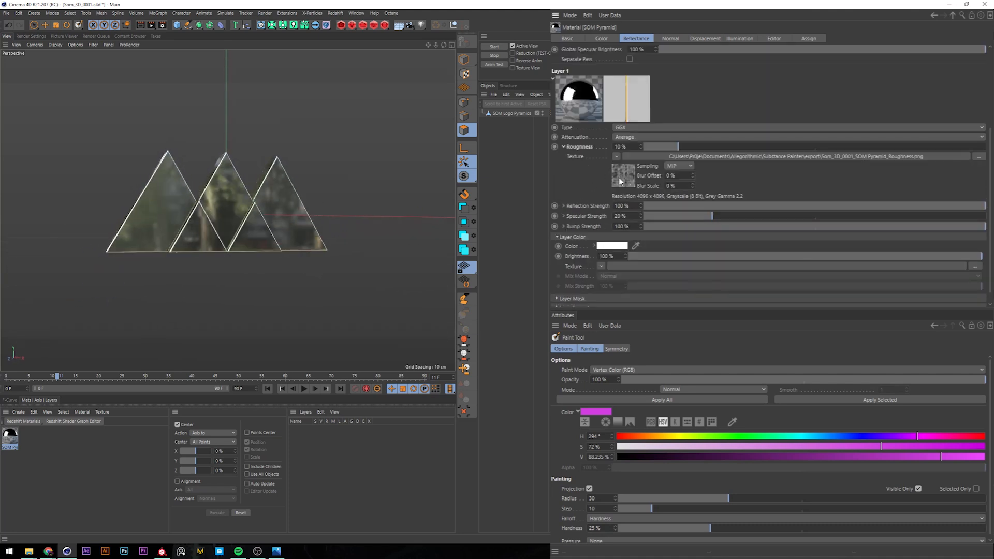
pyautogui.click(564, 205)
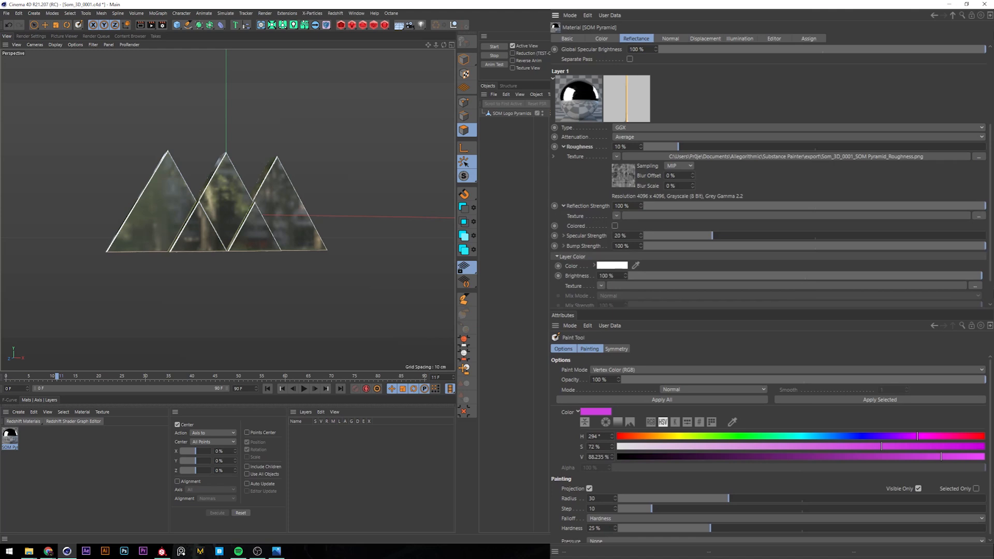
pyautogui.moveTo(769, 201); pyautogui.dragTo(642, 215)
pyautogui.moveTo(285, 228)
pyautogui.keyDown('alt'); pyautogui.mouseDown()
pyautogui.moveTo(288, 200)
pyautogui.moveTo(295, 222)
pyautogui.moveTo(302, 218)
pyautogui.moveTo(289, 225)
pyautogui.moveTo(303, 213)
pyautogui.moveTo(293, 234)
pyautogui.moveTo(294, 210)
pyautogui.moveTo(281, 223)
pyautogui.moveTo(287, 202)
pyautogui.moveTo(189, 213)
pyautogui.moveTo(247, 202)
pyautogui.moveTo(222, 215)
pyautogui.moveTo(243, 213)
pyautogui.moveTo(221, 212)
pyautogui.moveTo(217, 187)
pyautogui.mouseUp(); pyautogui.keyUp('alt')
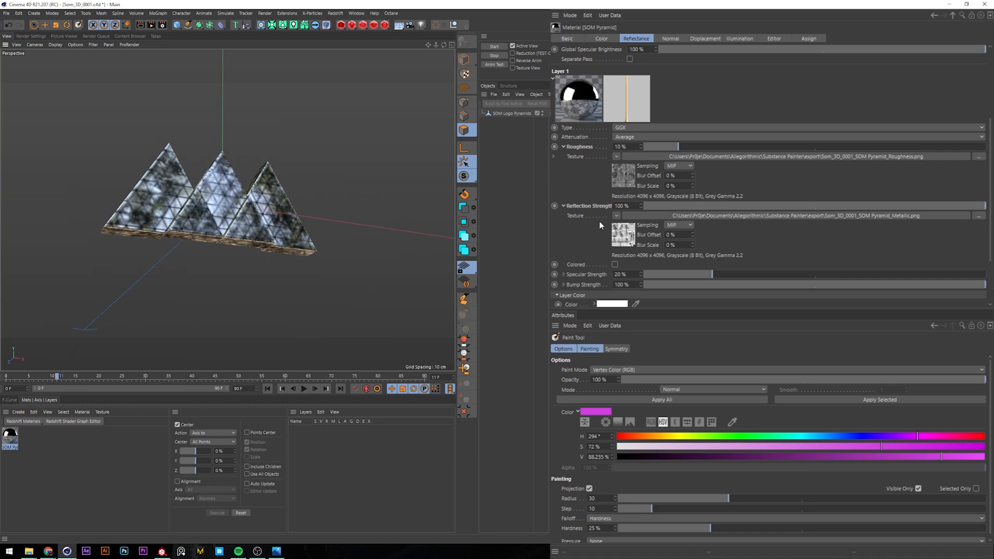
pyautogui.scroll(-3, 572, 227)
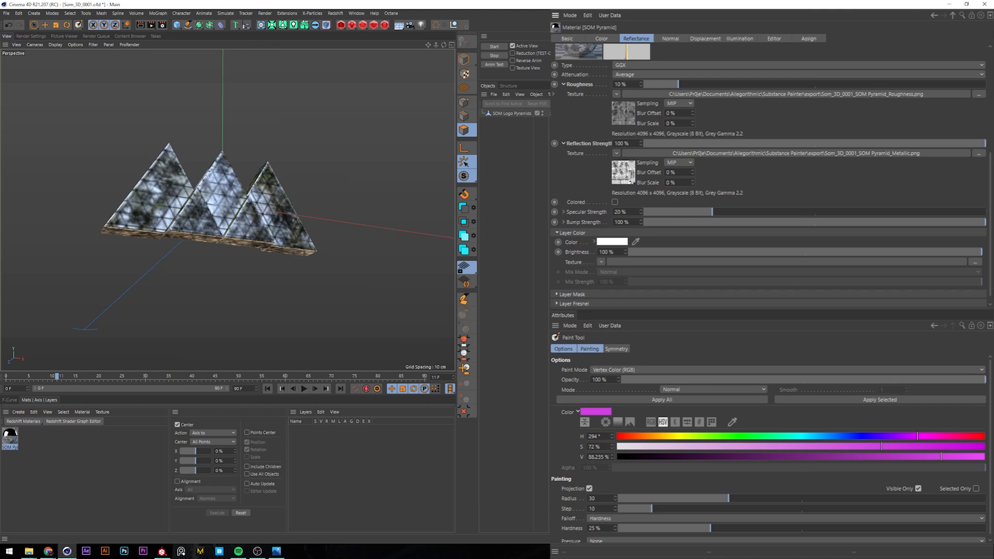
pyautogui.keyDown('alt'); pyautogui.moveTo(196, 222); pyautogui.dragTo(249, 230); pyautogui.keyUp('alt')
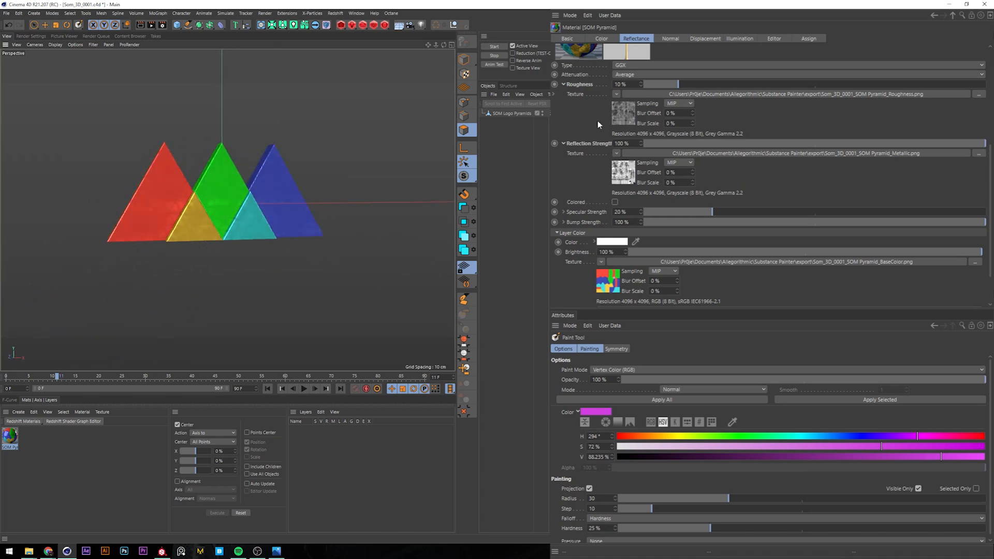
# Step: Load Som_3D_0001_SOM Pyramid_Normal.png as the material's Normal texture and inspect the surface detail on the logo
pyautogui.click(671, 40)
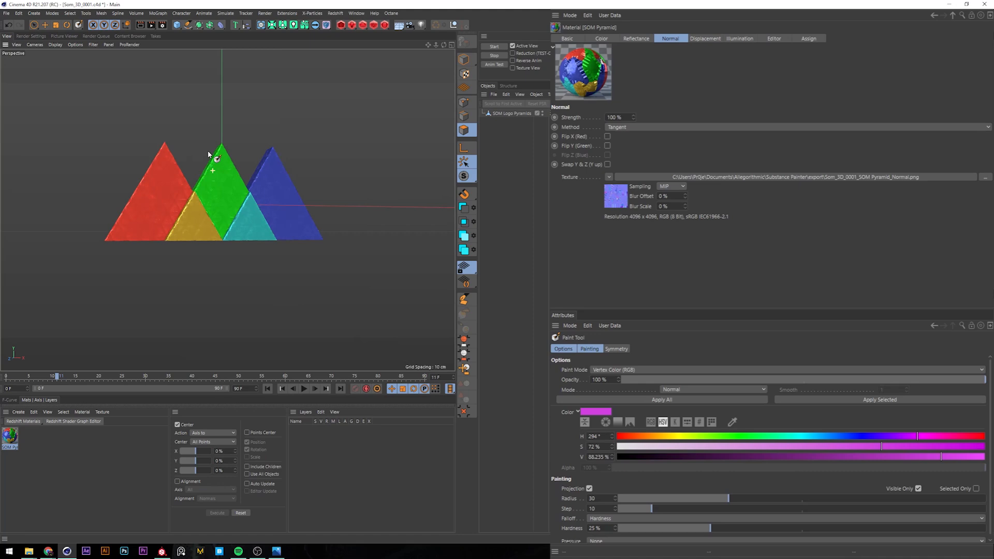
pyautogui.scroll(5, 211, 202)
pyautogui.scroll(-5, 267, 182)
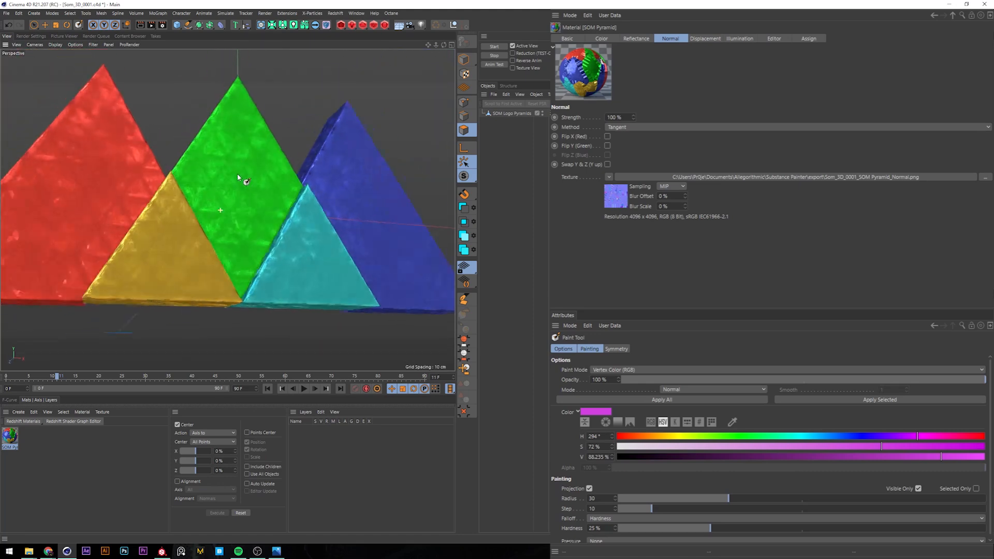
pyautogui.scroll(3, 247, 195)
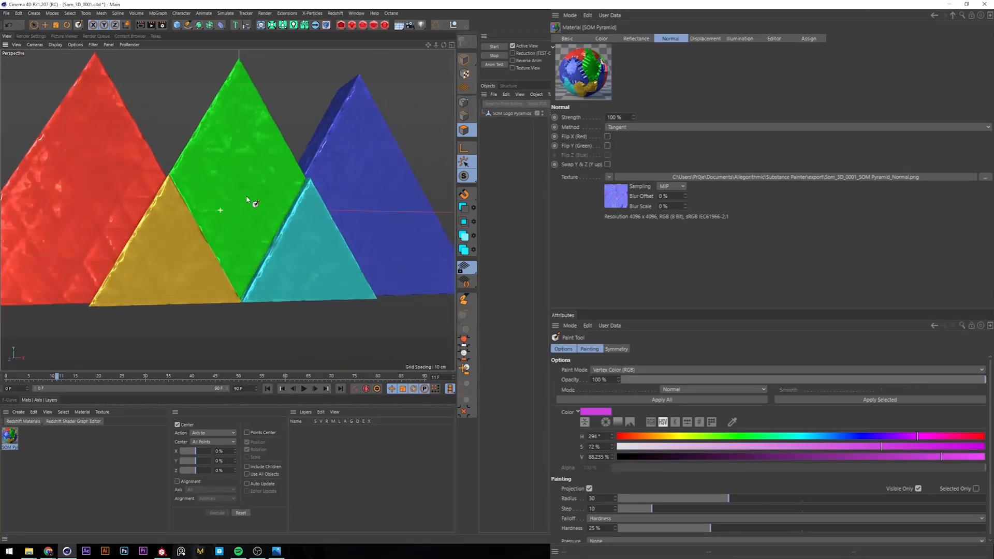
pyautogui.scroll(-4, 246, 212)
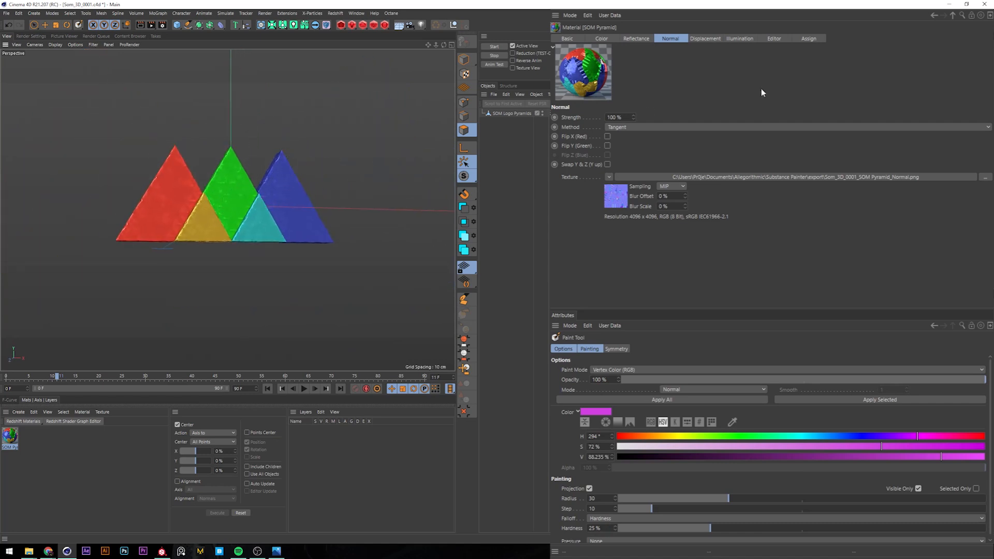
# Step: Load Som_3D_0001_SOM Pyramid_Height.png as the material's Displacement texture and set the displacement height to 1 cm
pyautogui.click(704, 39)
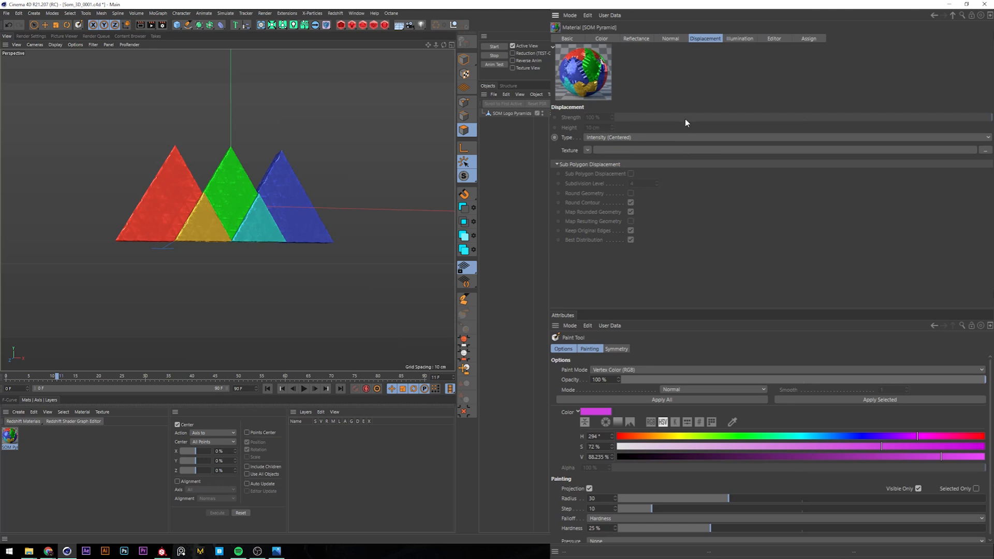
pyautogui.moveTo(685, 121); pyautogui.dragTo(723, 149)
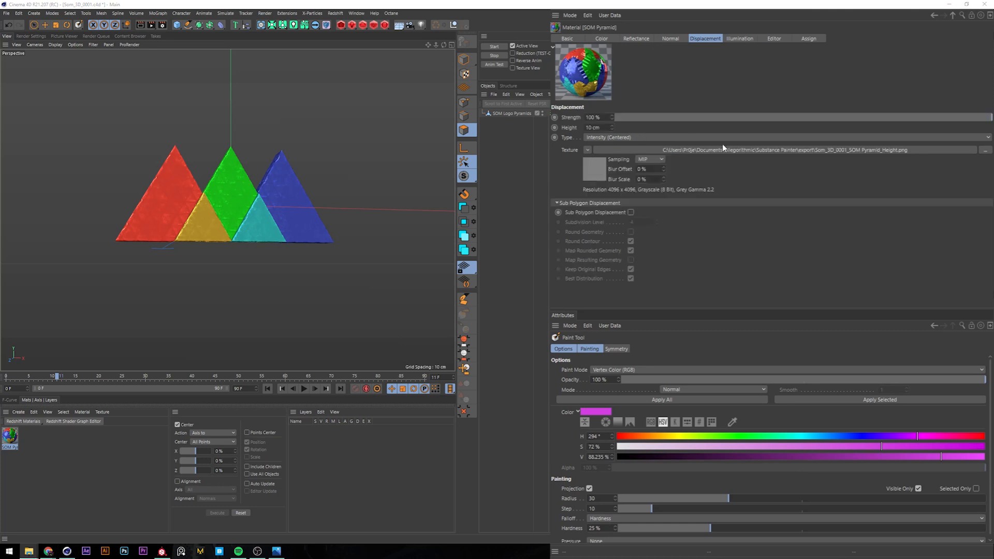
pyautogui.click(590, 127)
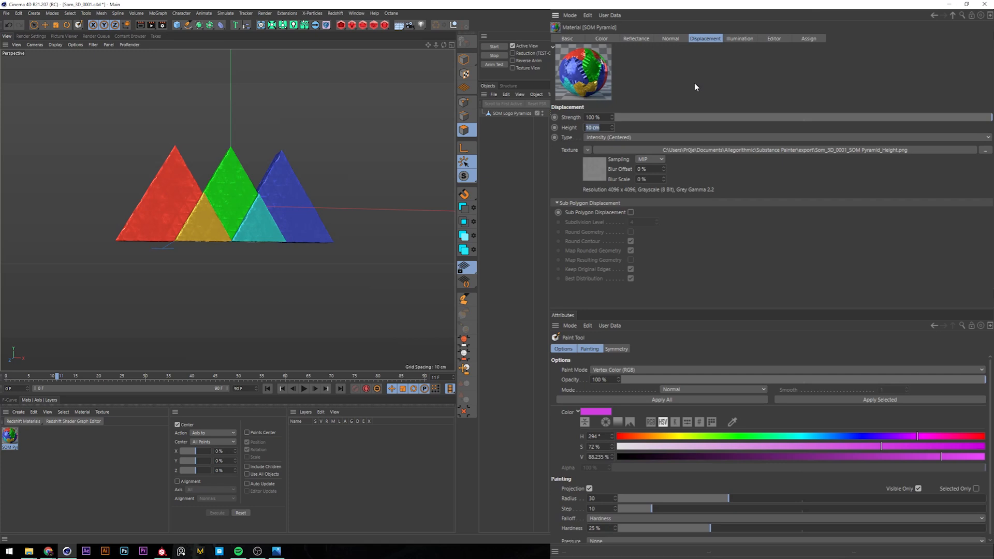
pyautogui.write('1')
pyautogui.press('Return')
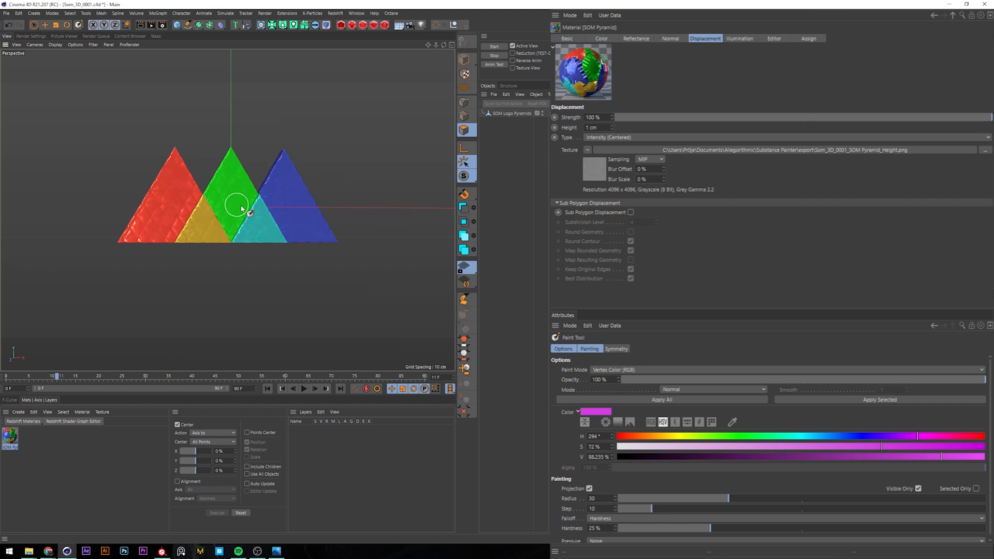
# Step: Enable Sub Polygon Displacement for the material and inspect the logo from several angles
pyautogui.click(630, 212)
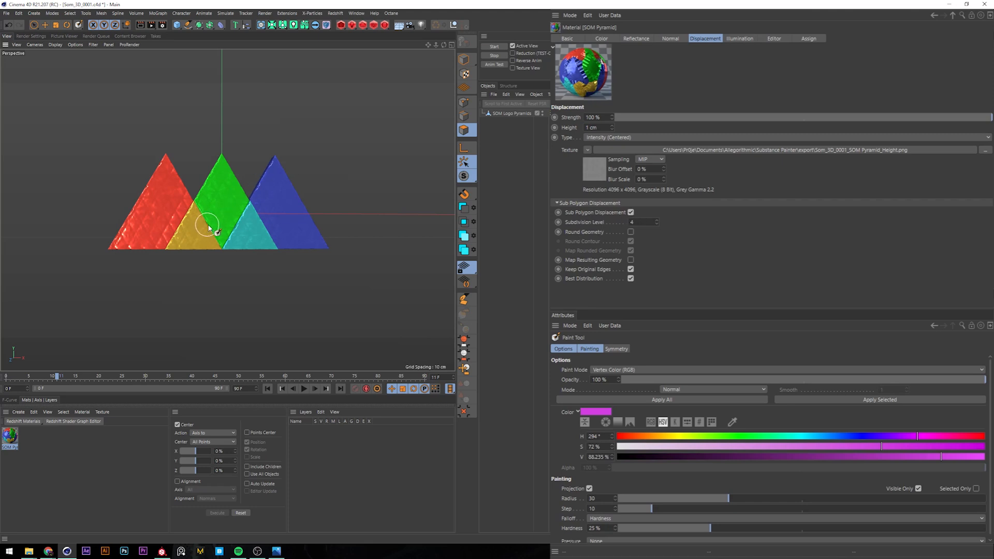
pyautogui.keyDown('alt'); pyautogui.moveTo(213, 200); pyautogui.dragTo(267, 183); pyautogui.keyUp('alt')
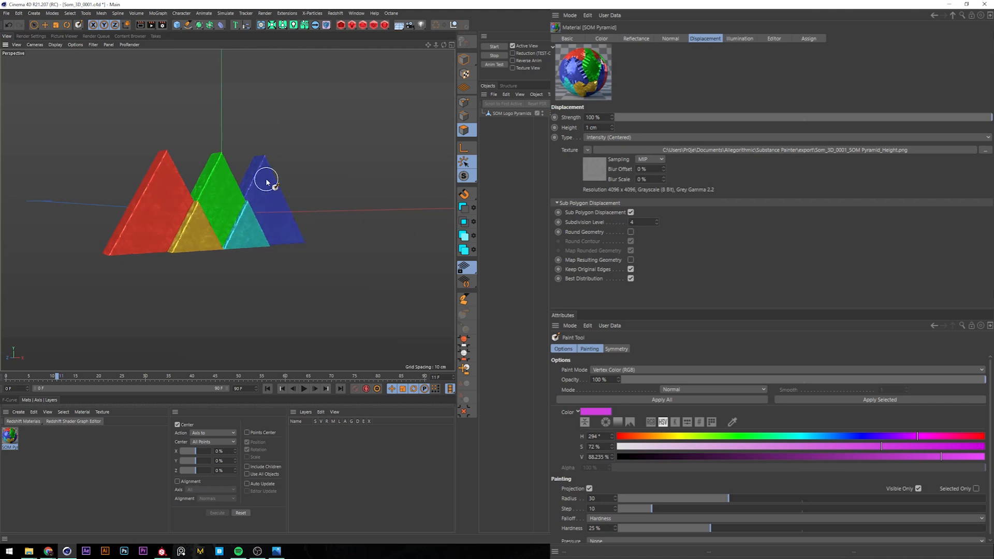
pyautogui.keyDown('alt'); pyautogui.moveTo(266, 182); pyautogui.dragTo(215, 209); pyautogui.keyUp('alt')
pyautogui.keyDown('alt'); pyautogui.moveTo(215, 210); pyautogui.dragTo(244, 219, button='right'); pyautogui.keyUp('alt')
pyautogui.scroll(-5, 235, 219)
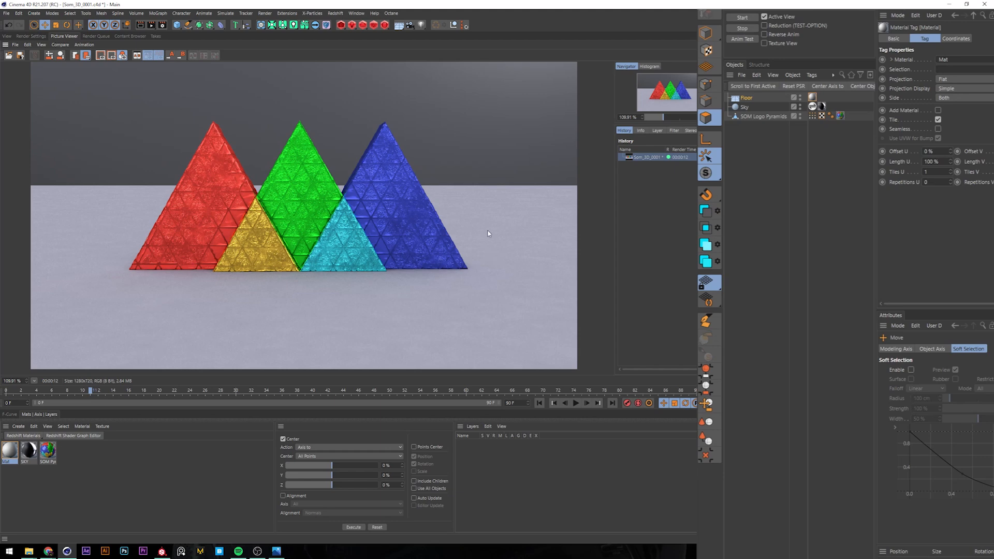
# Step: Switch to Substance Painter, close the texture export window, and compare the textured logo there with the Cinema 4D render
pyautogui.click(162, 552)
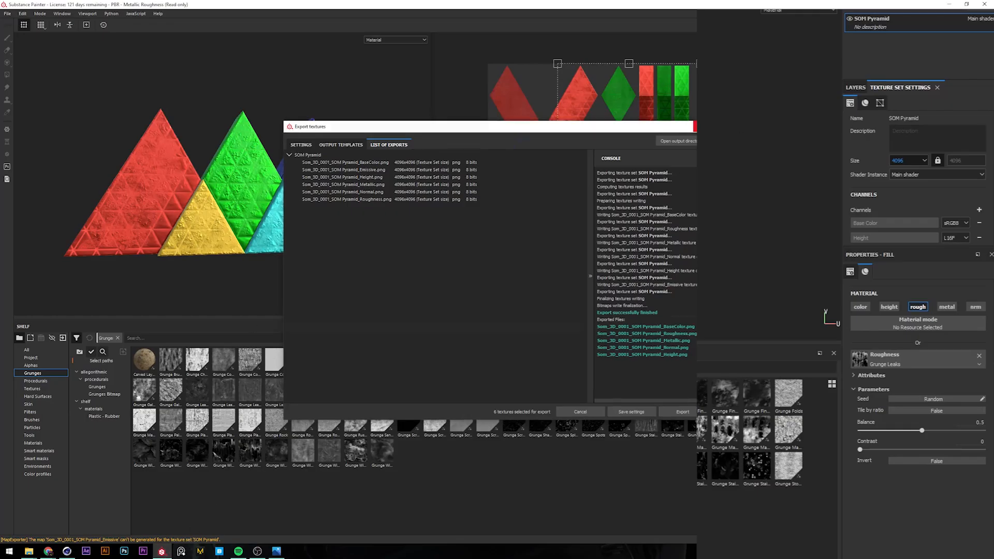
pyautogui.click(695, 127)
pyautogui.moveTo(284, 231)
pyautogui.keyDown('alt'); pyautogui.mouseDown()
pyautogui.moveTo(250, 239)
pyautogui.moveTo(271, 233)
pyautogui.mouseUp(); pyautogui.keyUp('alt')
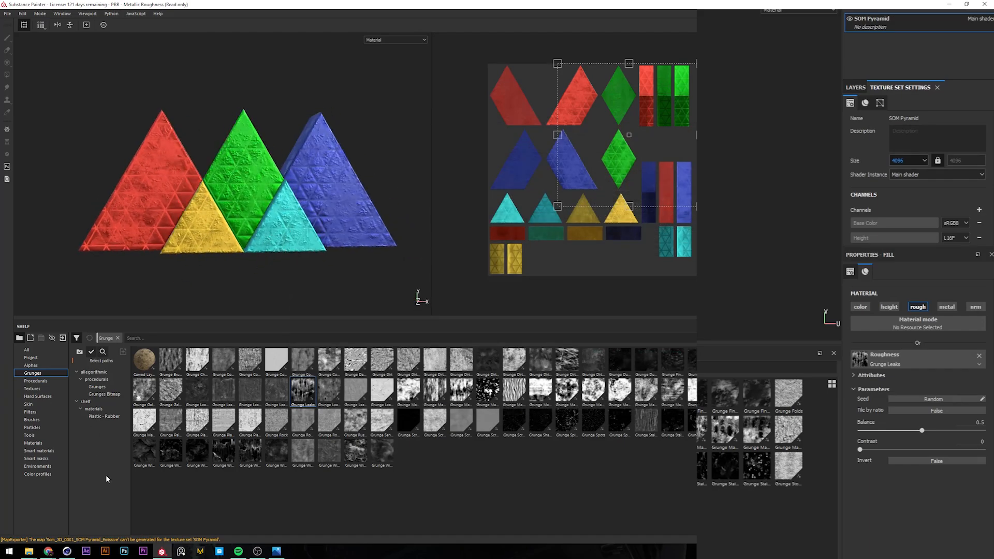
pyautogui.click(67, 551)
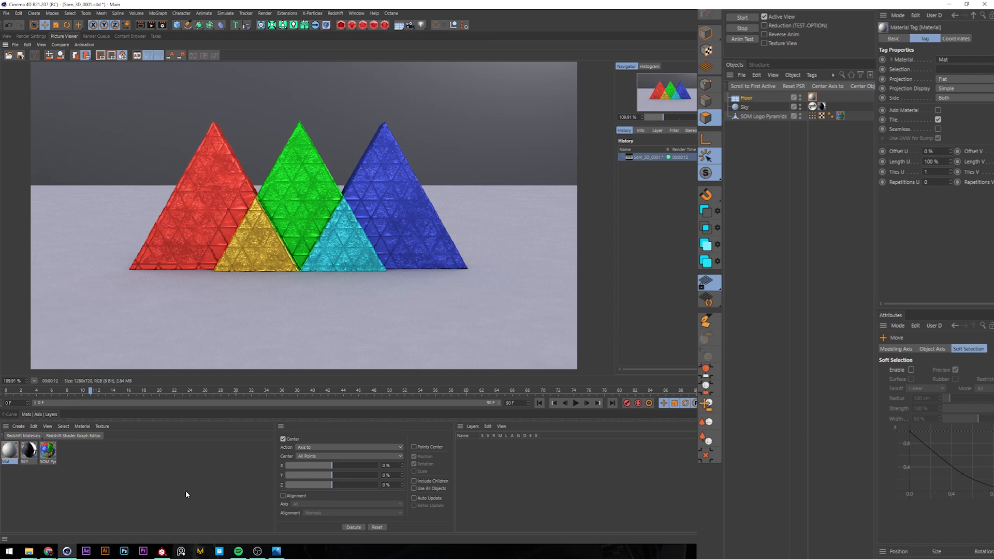
pyautogui.click(162, 551)
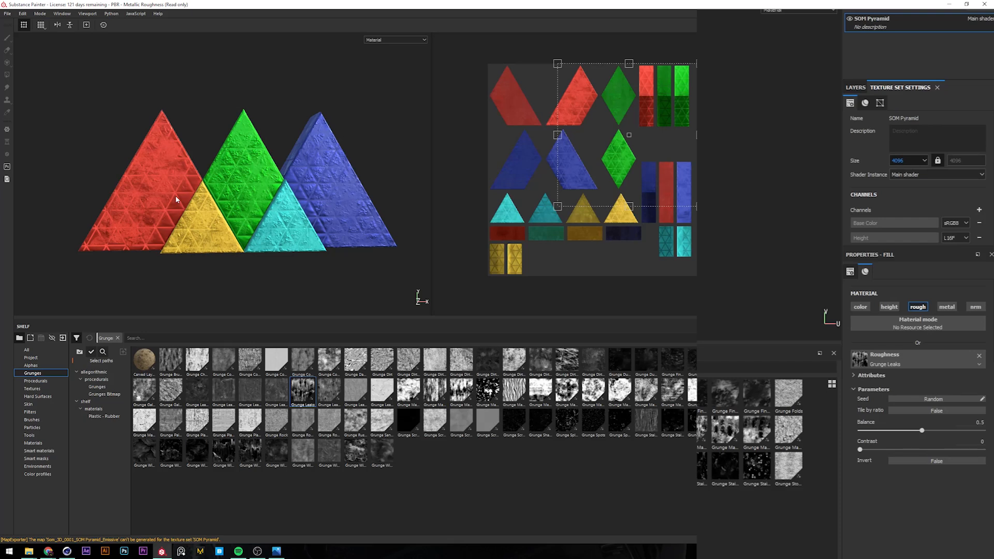
pyautogui.moveTo(251, 206)
pyautogui.keyDown('alt'); pyautogui.mouseDown()
pyautogui.moveTo(223, 178)
pyautogui.moveTo(287, 205)
pyautogui.mouseUp(); pyautogui.keyUp('alt')
pyautogui.click(67, 551)
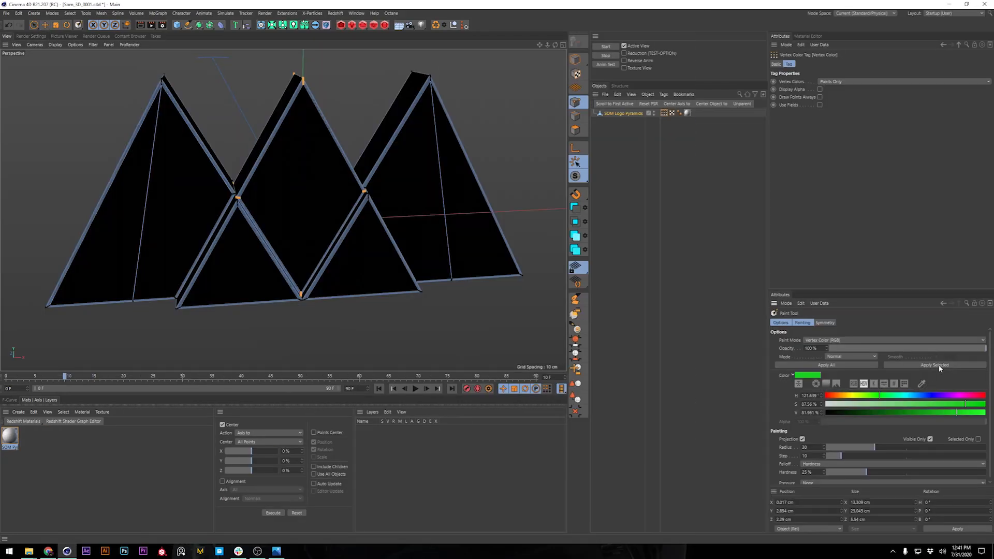
pyautogui.click(935, 365)
pyautogui.moveTo(275, 193)
pyautogui.keyDown('alt'); pyautogui.mouseDown()
pyautogui.moveTo(230, 158)
pyautogui.moveTo(326, 188)
pyautogui.moveTo(302, 195)
pyautogui.moveTo(311, 207)
pyautogui.mouseUp(); pyautogui.keyUp('alt')
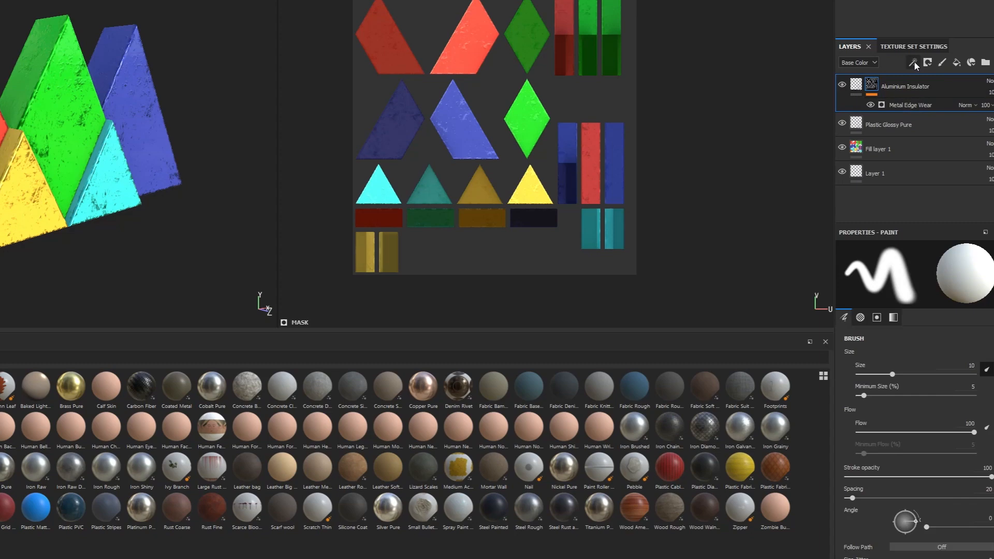
pyautogui.click(914, 63)
pyautogui.click(934, 74)
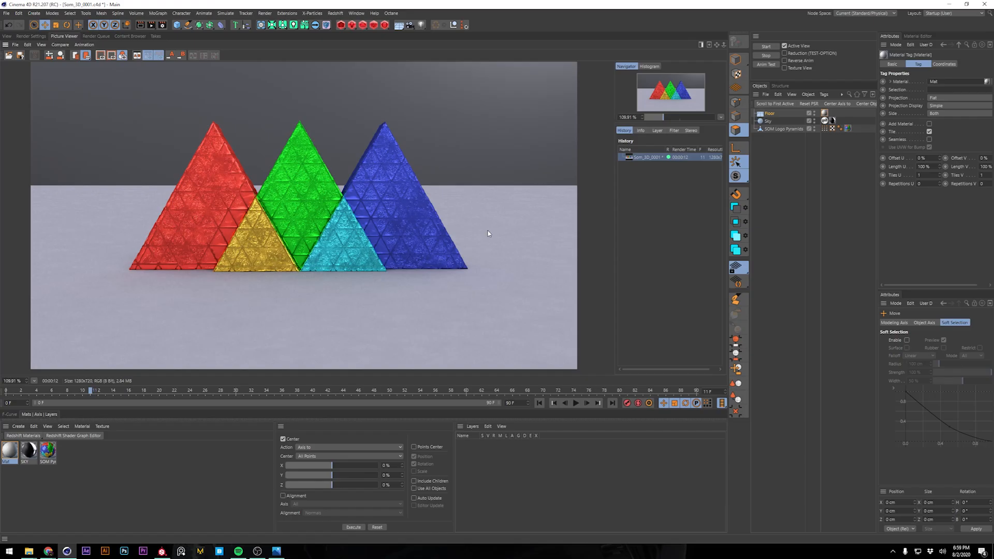